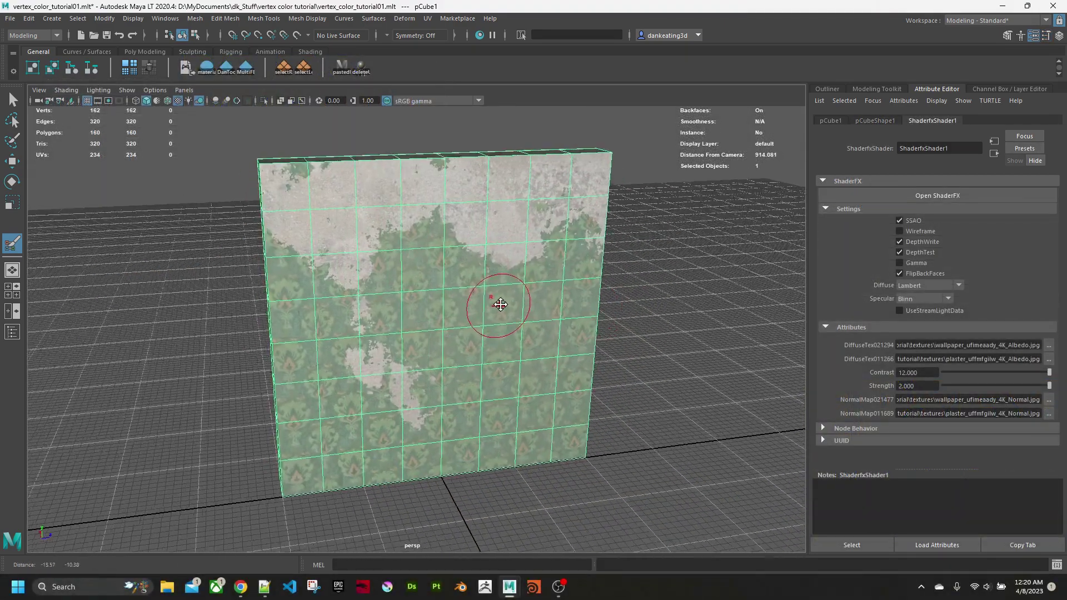
# Paint plaster over the green wallpaper areas on the wall's left and middle
pyautogui.keyDown('alt'); pyautogui.moveTo(504, 302); pyautogui.dragTo(501, 316); pyautogui.keyUp('alt')
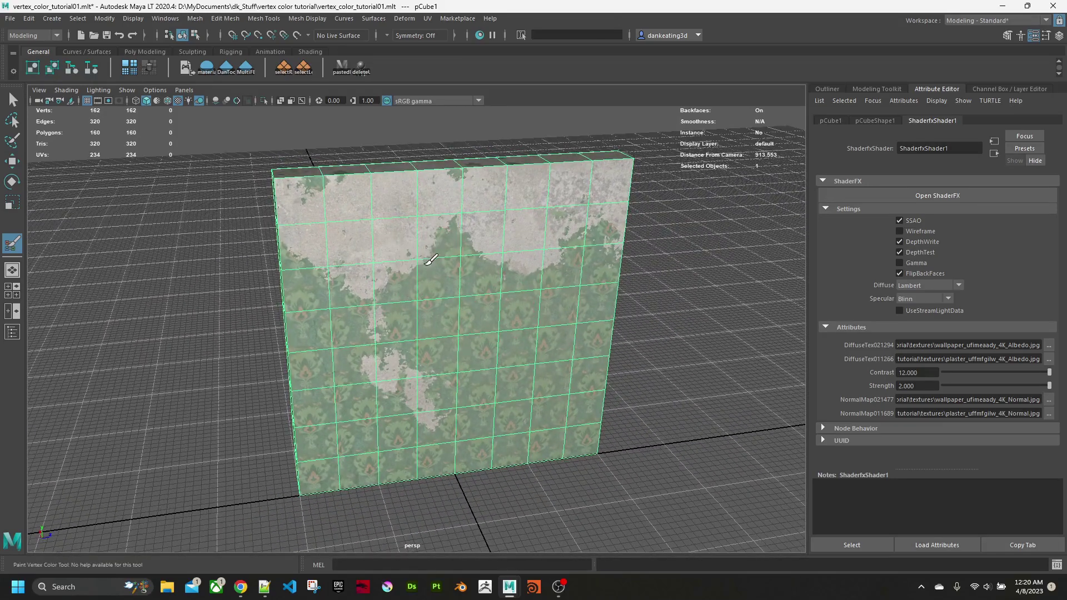
pyautogui.moveTo(435, 257)
pyautogui.mouseDown()
pyautogui.moveTo(464, 237)
pyautogui.moveTo(528, 281)
pyautogui.moveTo(541, 314)
pyautogui.moveTo(550, 290)
pyautogui.moveTo(527, 330)
pyautogui.moveTo(547, 280)
pyautogui.moveTo(573, 311)
pyautogui.moveTo(476, 310)
pyautogui.moveTo(488, 309)
pyautogui.mouseUp()
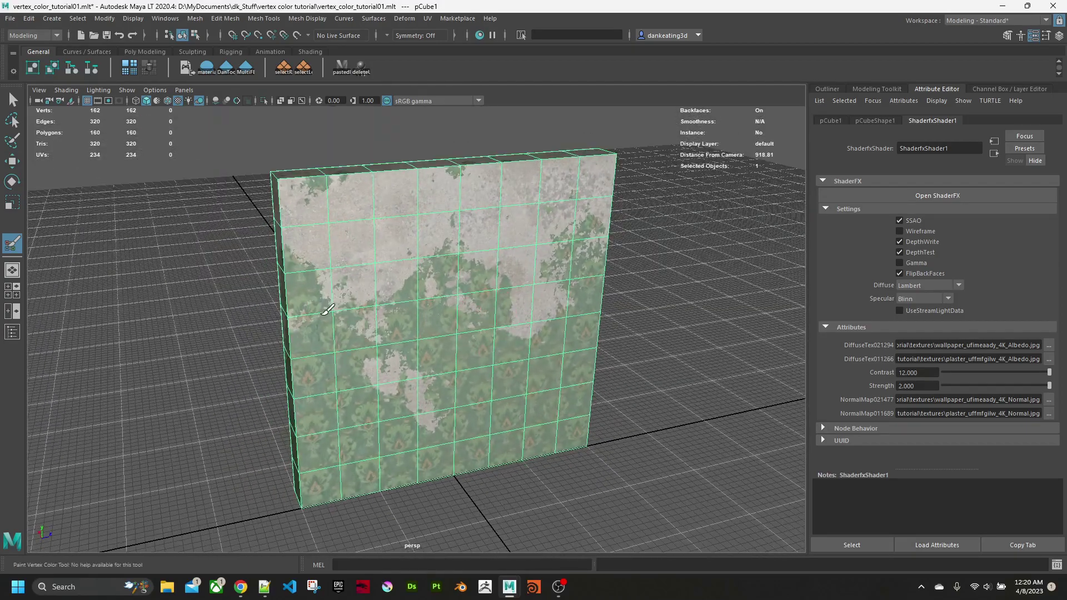
pyautogui.moveTo(322, 321)
pyautogui.mouseDown()
pyautogui.moveTo(367, 361)
pyautogui.moveTo(489, 281)
pyautogui.moveTo(435, 322)
pyautogui.mouseUp()
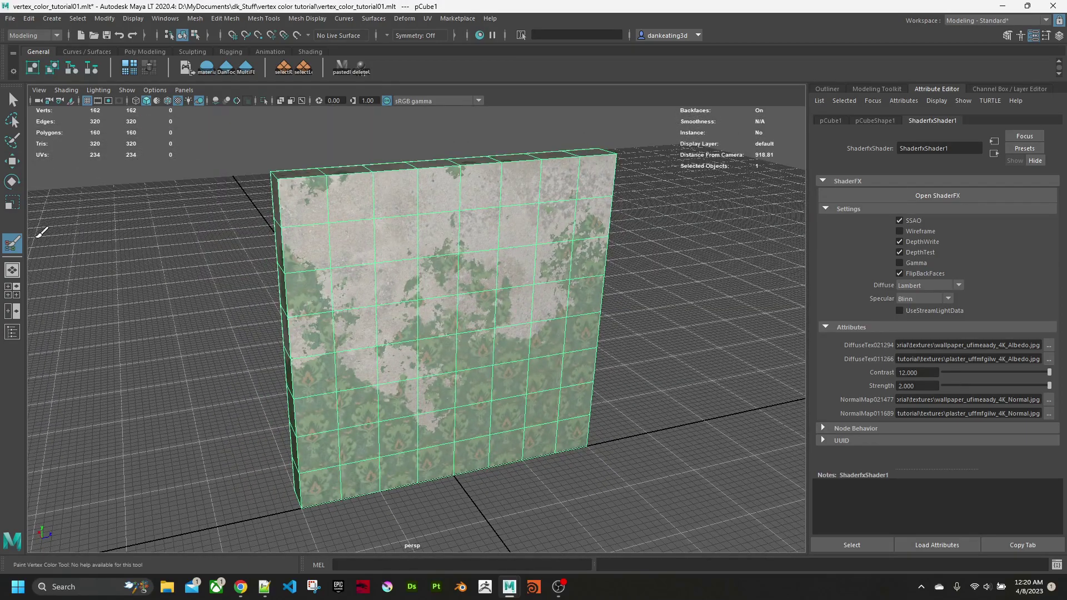
# Bring the wall closer, front-on, then paint its lower right and restore wallpaper in the centre
pyautogui.moveTo(345, 279)
pyautogui.keyDown('alt'); pyautogui.mouseDown(button='middle')
pyautogui.moveTo(358, 279)
pyautogui.moveTo(346, 274)
pyautogui.mouseUp(button='middle'); pyautogui.keyUp('alt')
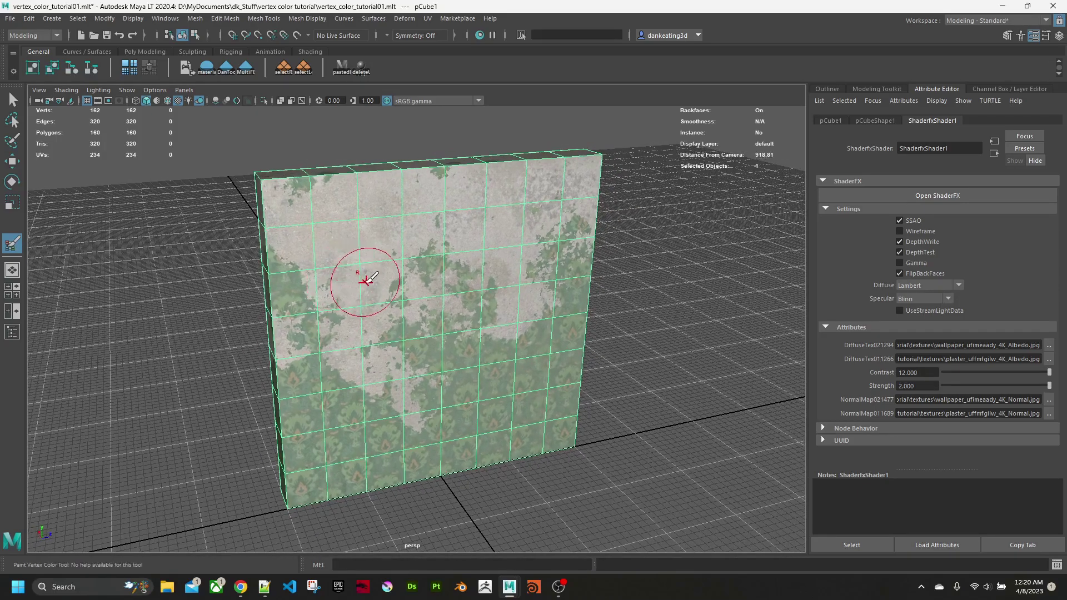
pyautogui.moveTo(369, 280)
pyautogui.keyDown('alt'); pyautogui.mouseDown()
pyautogui.moveTo(358, 276)
pyautogui.moveTo(382, 278)
pyautogui.moveTo(388, 293)
pyautogui.mouseUp(); pyautogui.keyUp('alt')
pyautogui.keyDown('alt'); pyautogui.moveTo(369, 295); pyautogui.dragTo(385, 289, button='right'); pyautogui.keyUp('alt')
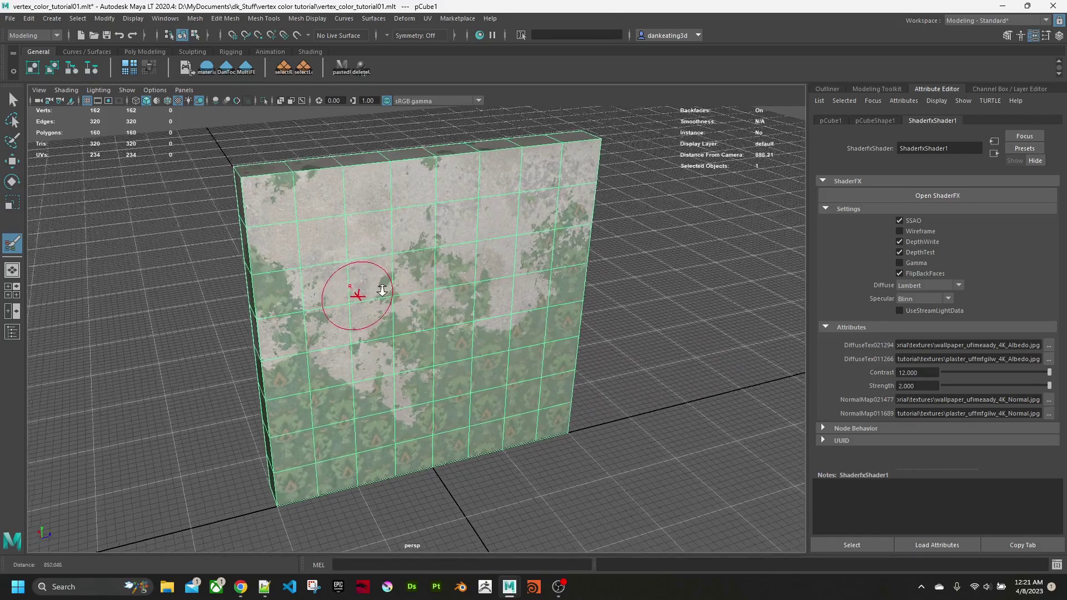
pyautogui.moveTo(385, 289)
pyautogui.keyDown('alt'); pyautogui.mouseDown()
pyautogui.moveTo(389, 298)
pyautogui.moveTo(388, 286)
pyautogui.mouseUp(); pyautogui.keyUp('alt')
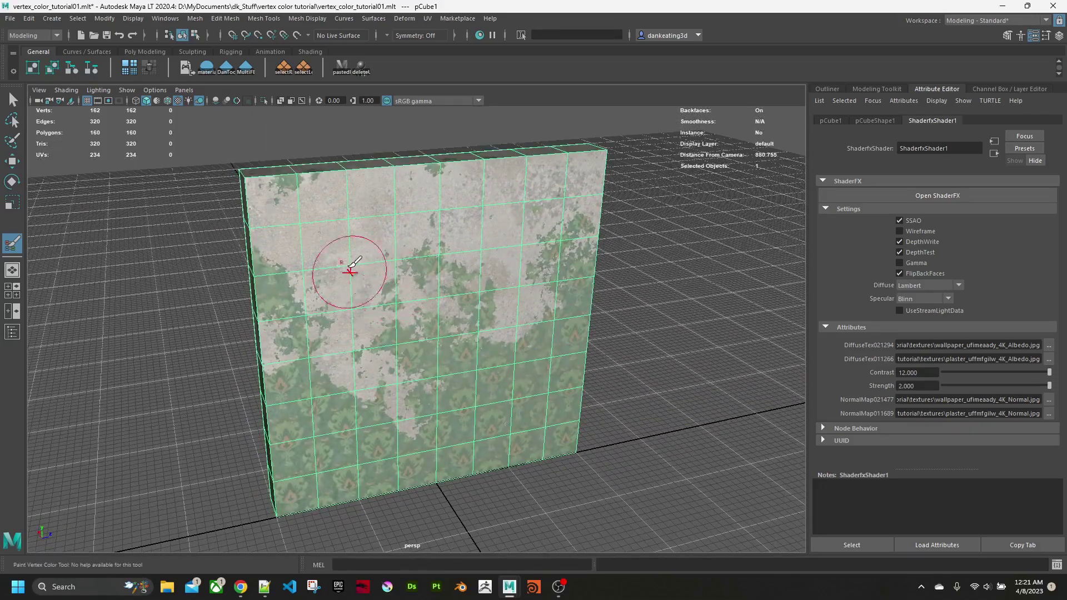
pyautogui.moveTo(460, 367)
pyautogui.keyDown('alt'); pyautogui.mouseDown()
pyautogui.moveTo(408, 344)
pyautogui.moveTo(428, 309)
pyautogui.mouseUp(); pyautogui.keyUp('alt')
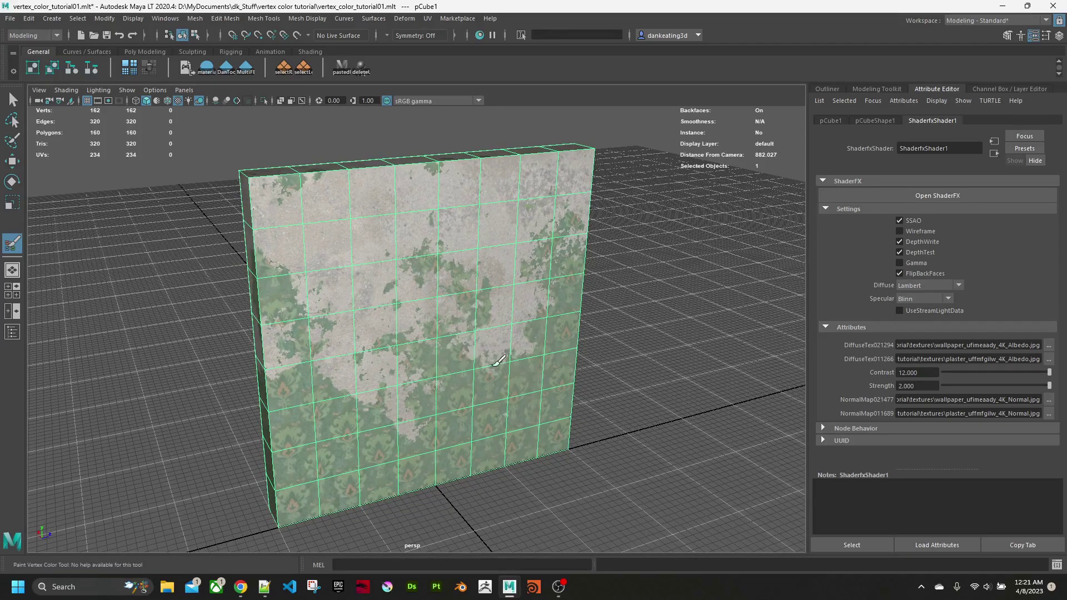
pyautogui.moveTo(453, 349)
pyautogui.mouseDown()
pyautogui.moveTo(336, 342)
pyautogui.moveTo(313, 389)
pyautogui.moveTo(361, 357)
pyautogui.moveTo(352, 401)
pyautogui.moveTo(381, 333)
pyautogui.moveTo(428, 314)
pyautogui.moveTo(372, 345)
pyautogui.moveTo(332, 346)
pyautogui.moveTo(468, 284)
pyautogui.moveTo(500, 331)
pyautogui.moveTo(514, 317)
pyautogui.moveTo(435, 363)
pyautogui.moveTo(422, 418)
pyautogui.mouseUp()
pyautogui.keyDown('alt'); pyautogui.moveTo(436, 334); pyautogui.dragTo(409, 300); pyautogui.keyUp('alt')
# Start a new scene, discarding the painted scene's unsaved changes
pyautogui.click(10, 18)
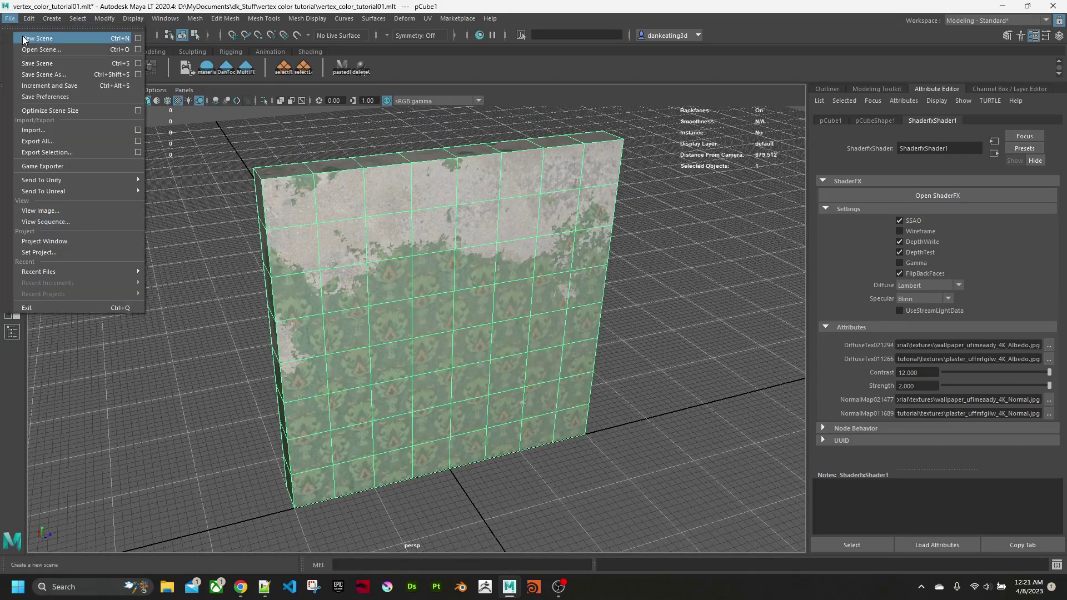
pyautogui.click(24, 39)
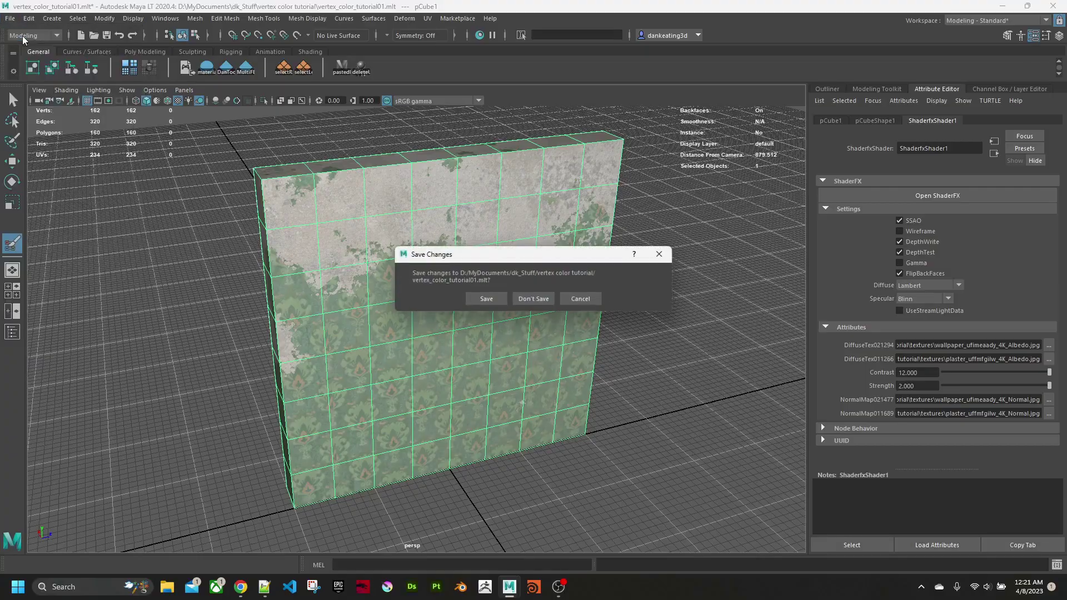
pyautogui.click(535, 299)
pyautogui.moveTo(493, 349)
pyautogui.keyDown('alt'); pyautogui.mouseDown()
pyautogui.moveTo(675, 331)
pyautogui.moveTo(365, 331)
pyautogui.moveTo(524, 330)
pyautogui.moveTo(485, 332)
pyautogui.mouseUp(); pyautogui.keyUp('alt')
# Draw a polygon cube on the grid and raise it into a wall shape
pyautogui.press('space')
pyautogui.click(207, 245)
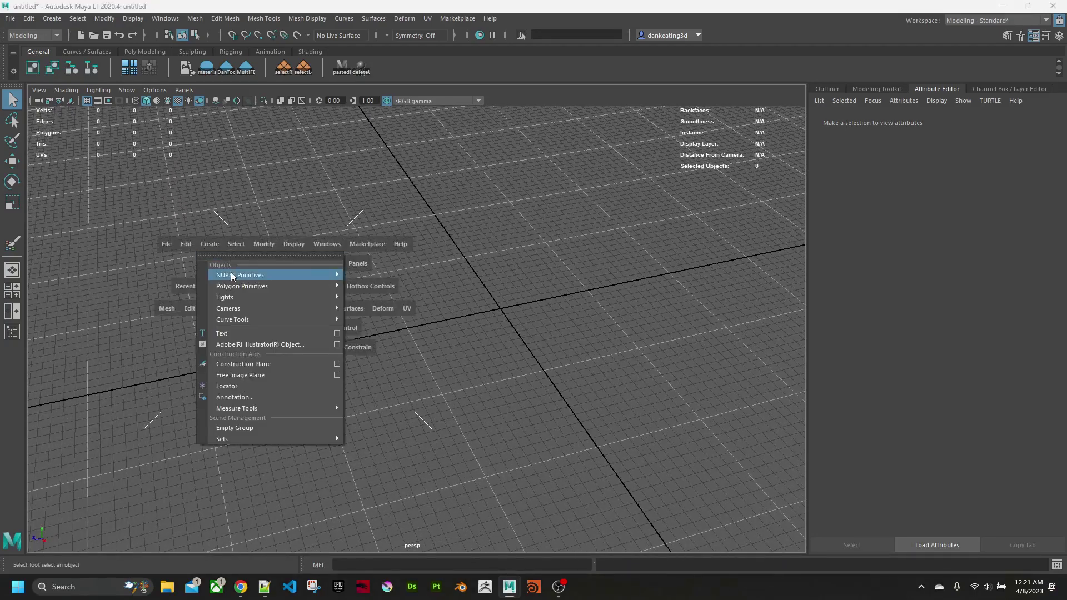
pyautogui.moveTo(241, 286)
pyautogui.click(378, 289)
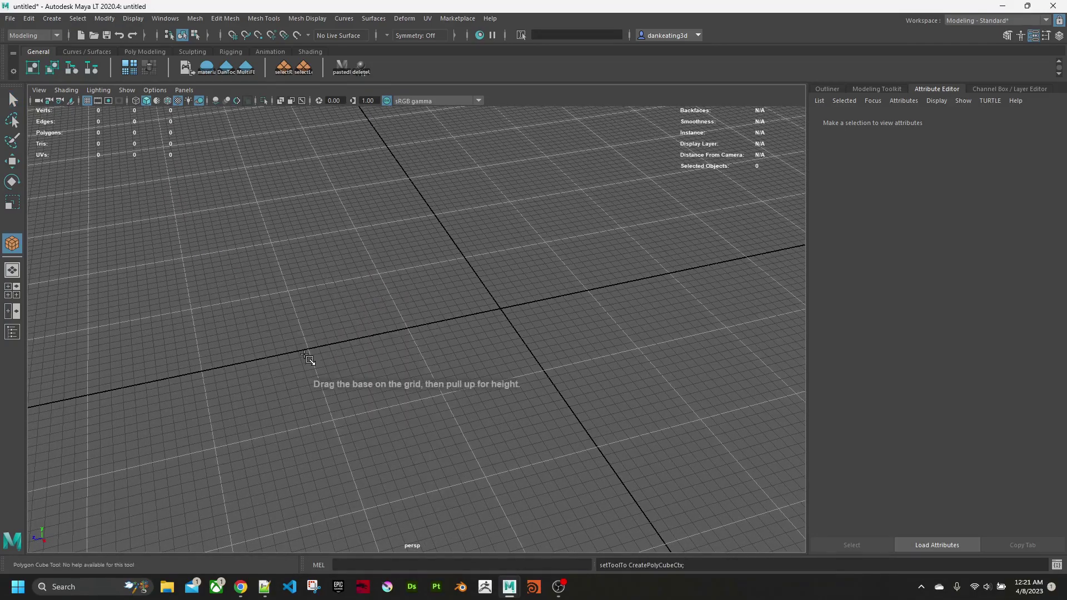
pyautogui.moveTo(204, 374); pyautogui.dragTo(486, 43)
pyautogui.keyDown('alt'); pyautogui.moveTo(488, 198); pyautogui.dragTo(506, 276); pyautogui.keyUp('alt')
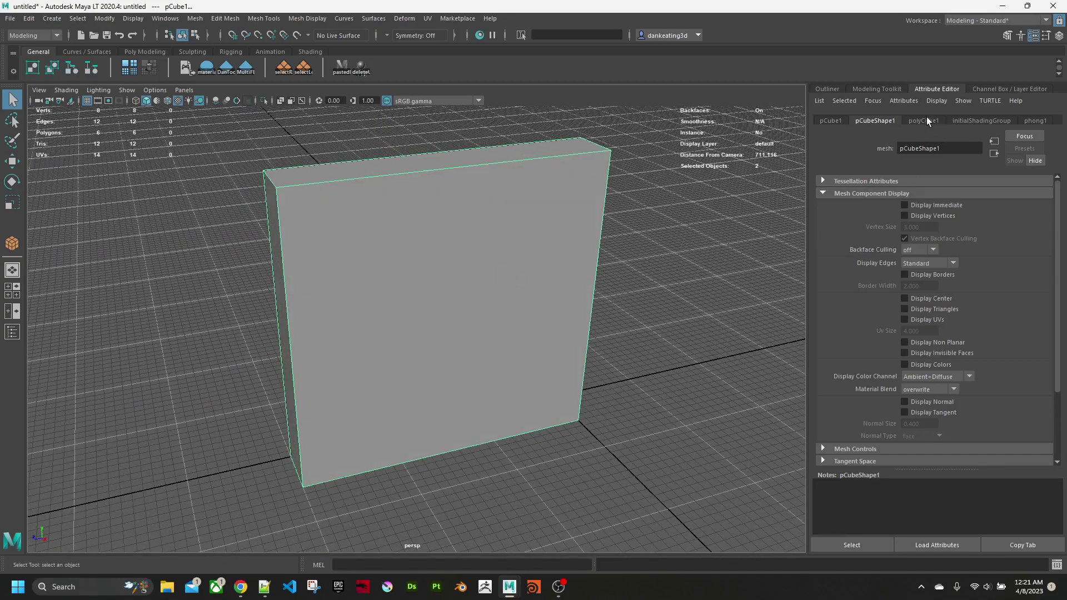
# Set the cube's subdivisions to width 1, height 16, depth 16 in polyCube1
pyautogui.click(924, 120)
pyautogui.click(926, 232)
pyautogui.write('16')
pyautogui.press('Tab')
pyautogui.write('16')
pyautogui.press('Tab')
pyautogui.write('16')
pyautogui.press('Return')
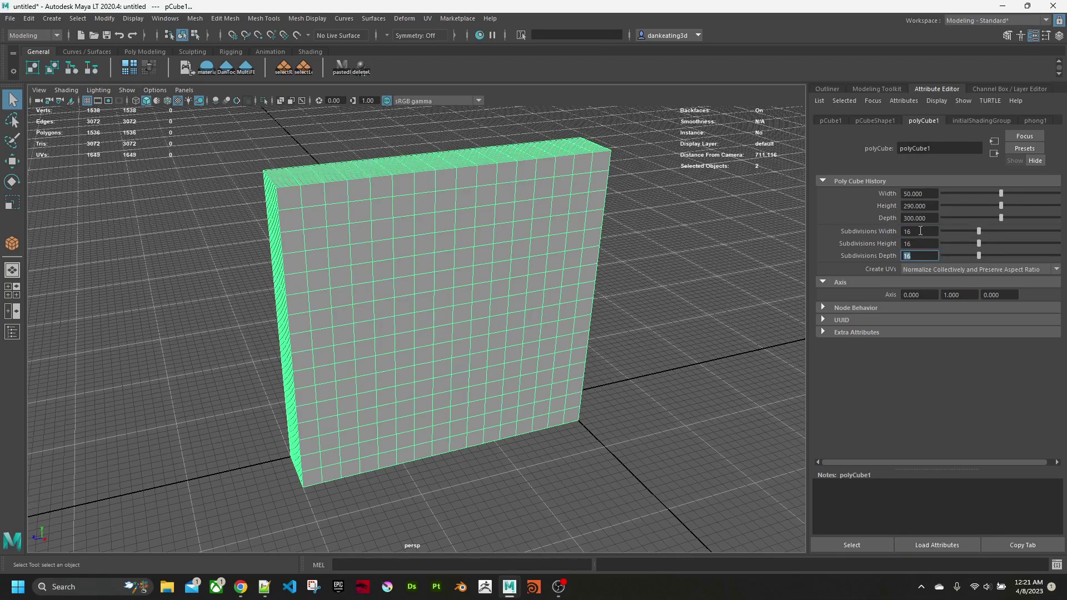
pyautogui.click(923, 231)
pyautogui.write('1')
pyautogui.press('Return')
pyautogui.moveTo(517, 249)
pyautogui.keyDown('alt'); pyautogui.mouseDown()
pyautogui.moveTo(543, 243)
pyautogui.moveTo(519, 255)
pyautogui.moveTo(522, 243)
pyautogui.moveTo(524, 255)
pyautogui.mouseUp(); pyautogui.keyUp('alt')
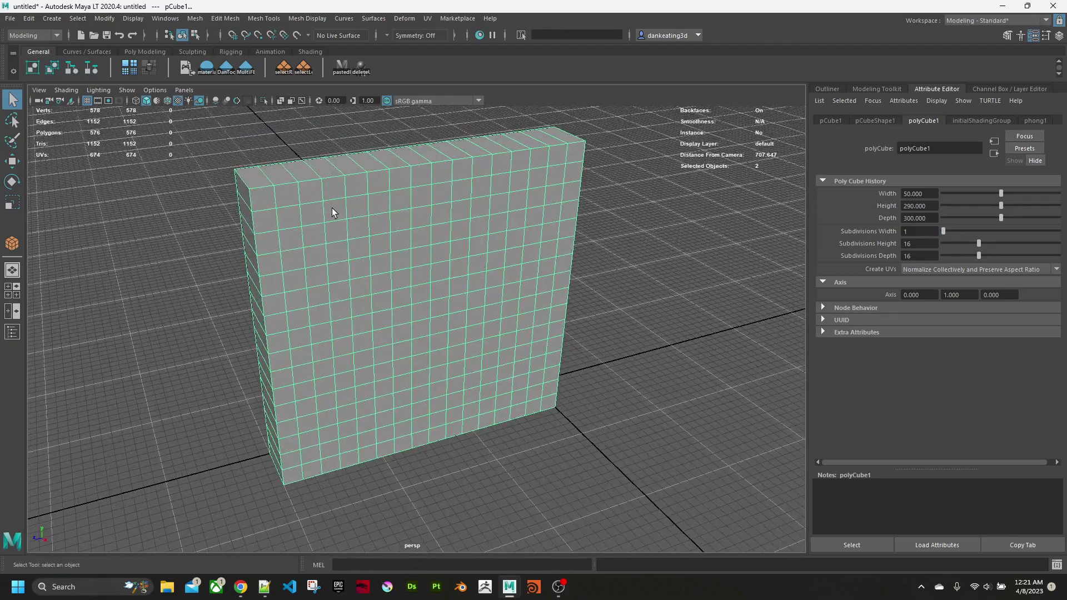
# Apply black vertex colour to the wall on all channels through Mesh Display > Apply Color options
pyautogui.click(308, 18)
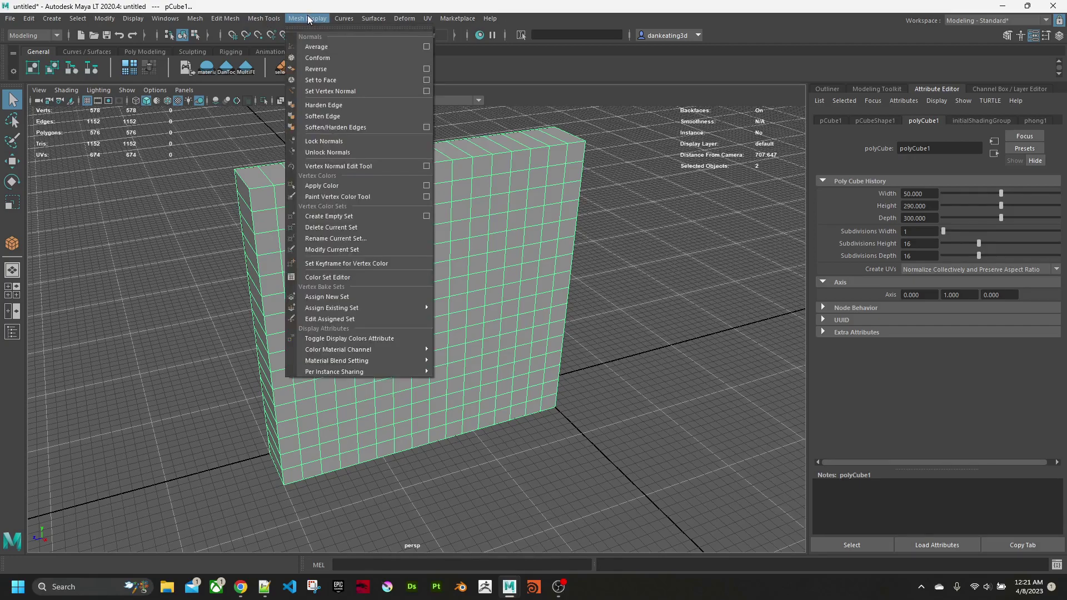
pyautogui.click(426, 186)
pyautogui.moveTo(407, 258)
pyautogui.keyDown('alt'); pyautogui.mouseDown()
pyautogui.moveTo(364, 265)
pyautogui.moveTo(399, 275)
pyautogui.mouseUp(); pyautogui.keyUp('alt')
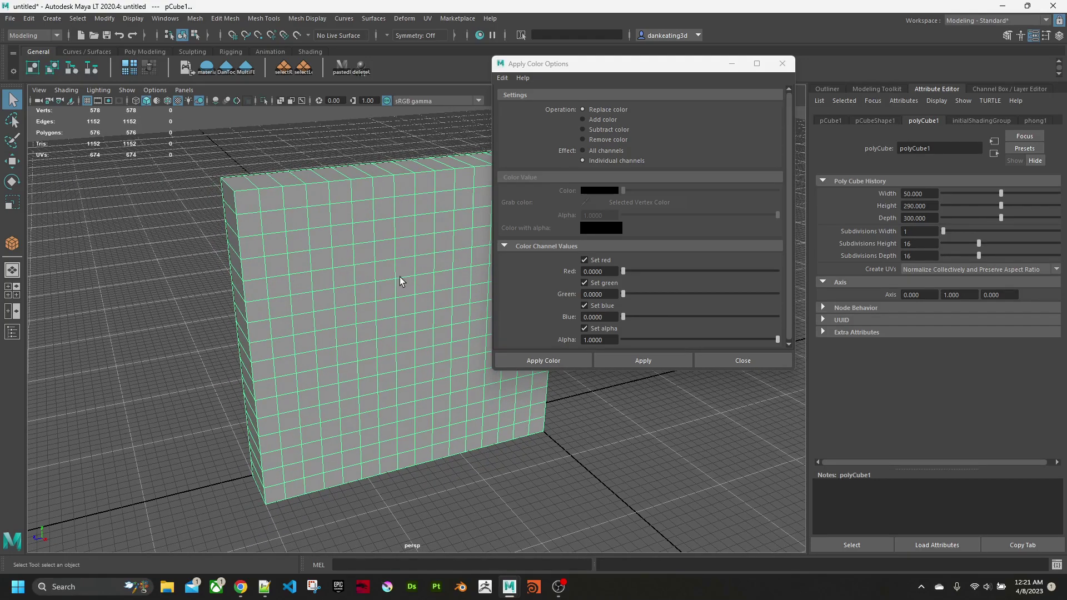
pyautogui.keyDown('alt'); pyautogui.moveTo(393, 281); pyautogui.dragTo(374, 286); pyautogui.keyUp('alt')
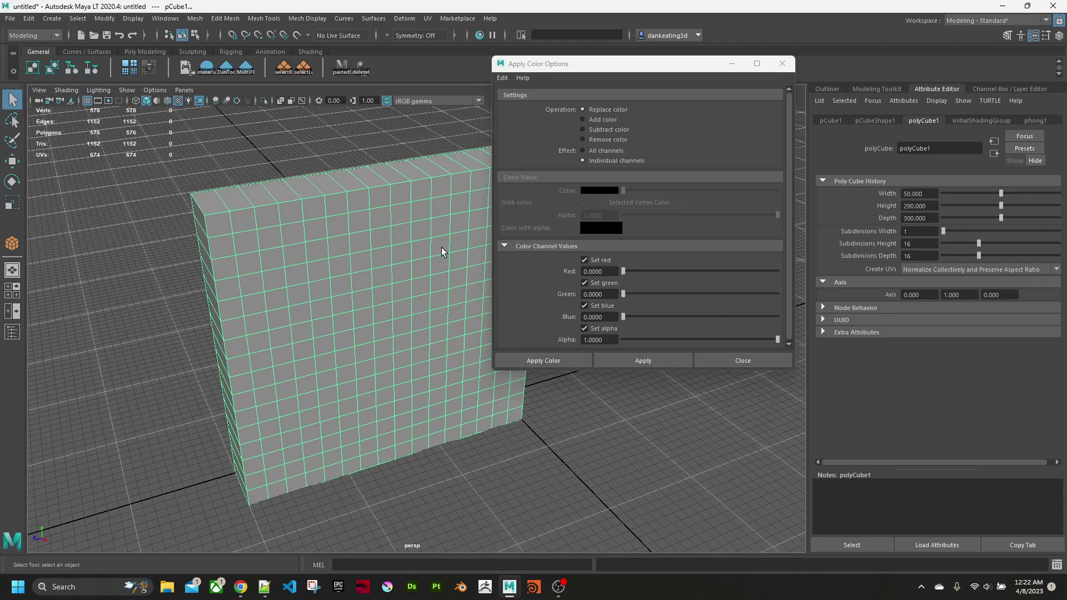
pyautogui.keyDown('alt'); pyautogui.moveTo(440, 250); pyautogui.dragTo(428, 234); pyautogui.keyUp('alt')
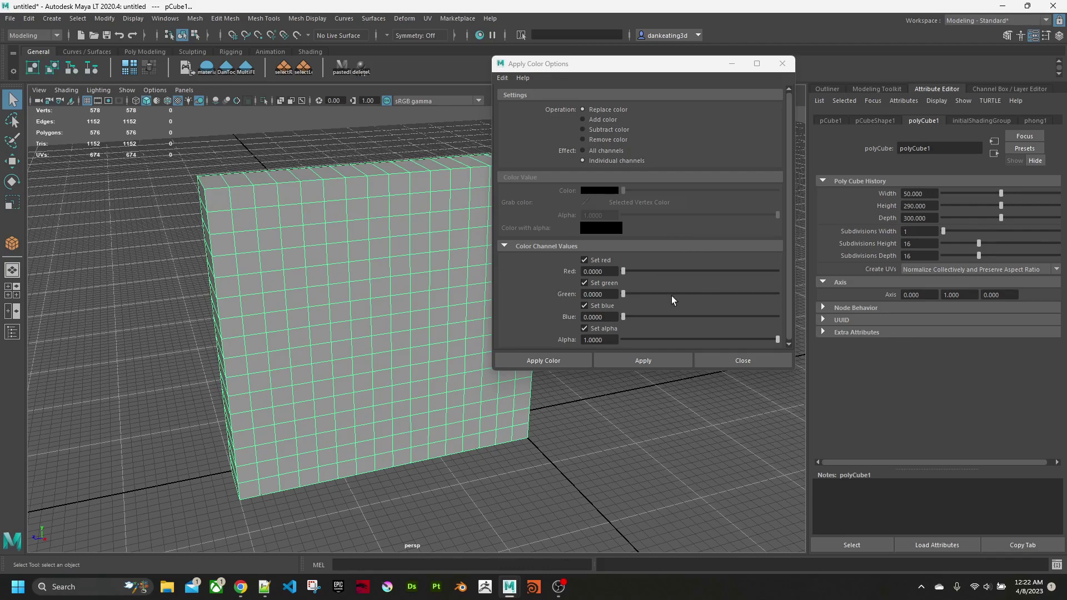
pyautogui.click(605, 150)
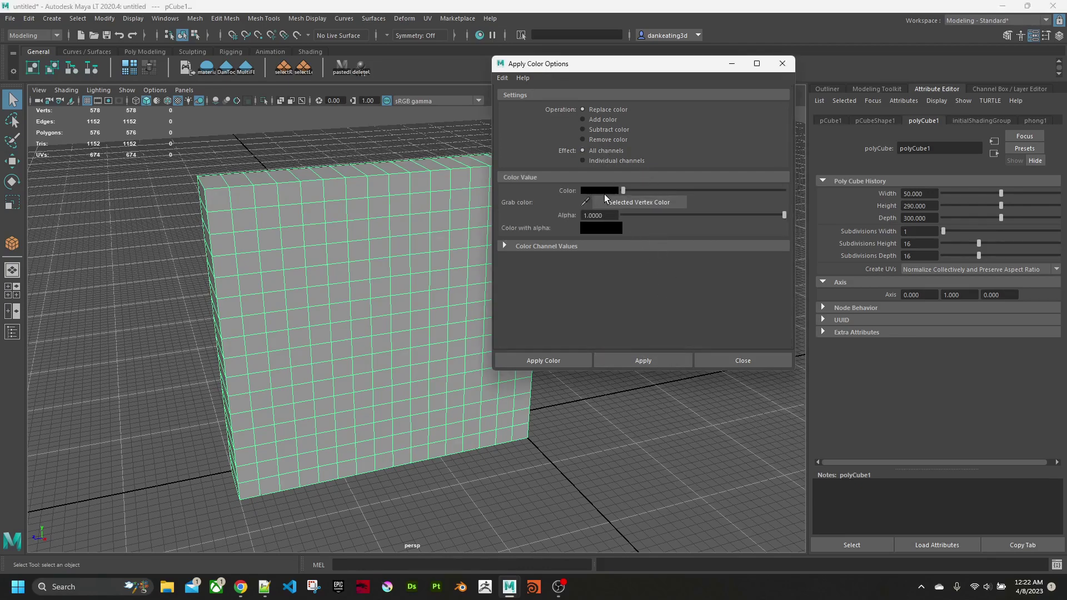
pyautogui.click(655, 360)
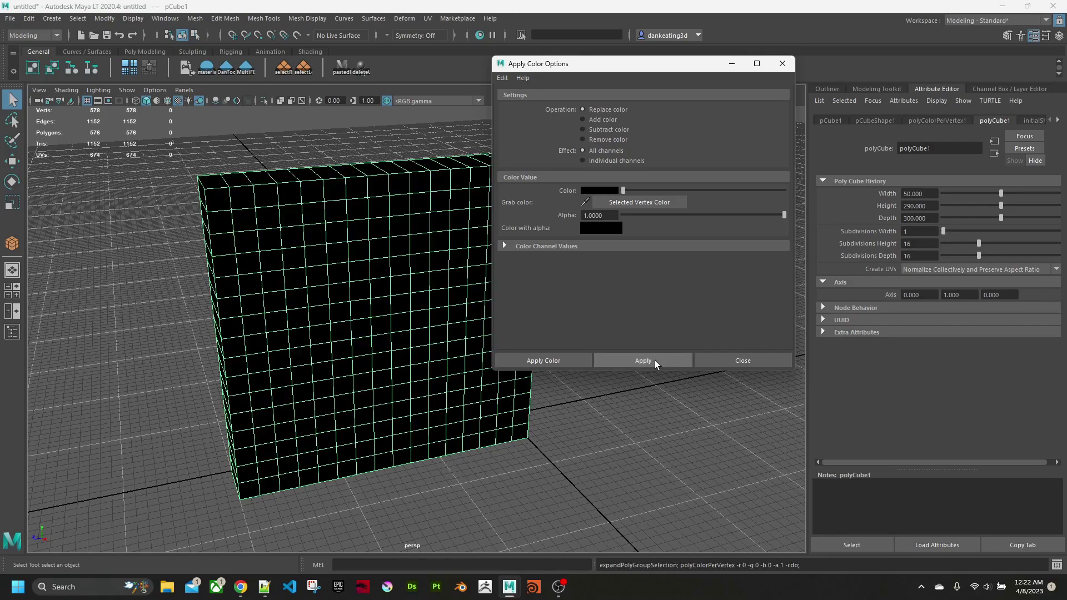
pyautogui.click(739, 359)
pyautogui.keyDown('alt'); pyautogui.moveTo(430, 332); pyautogui.dragTo(479, 332, button='middle'); pyautogui.keyUp('alt')
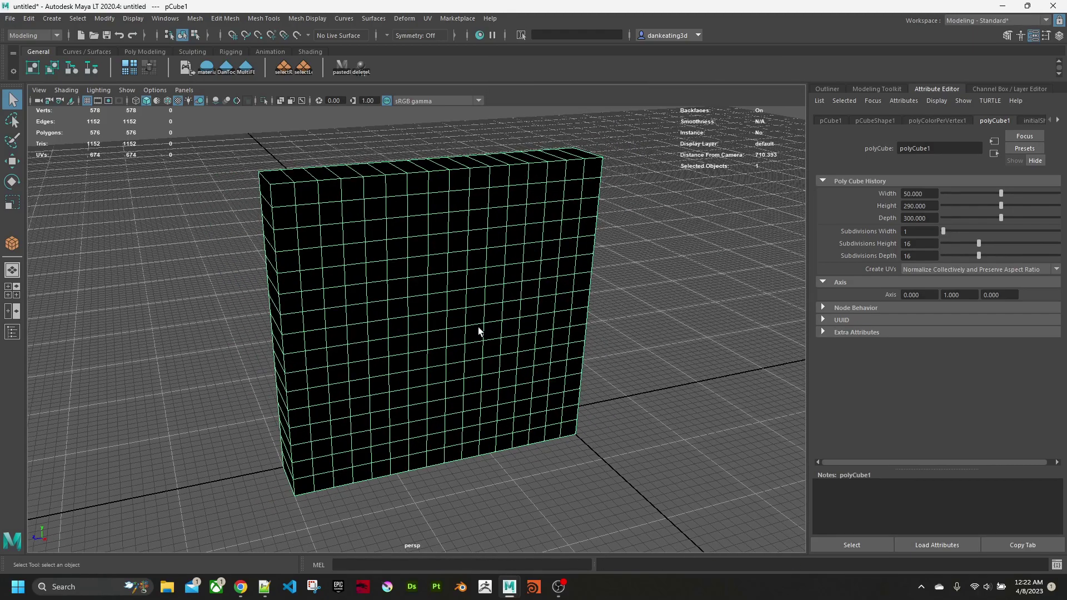
pyautogui.keyDown('alt'); pyautogui.moveTo(469, 342); pyautogui.dragTo(529, 311); pyautogui.keyUp('alt')
# Delete all construction history with Edit > Delete All by Type > History
pyautogui.click(29, 18)
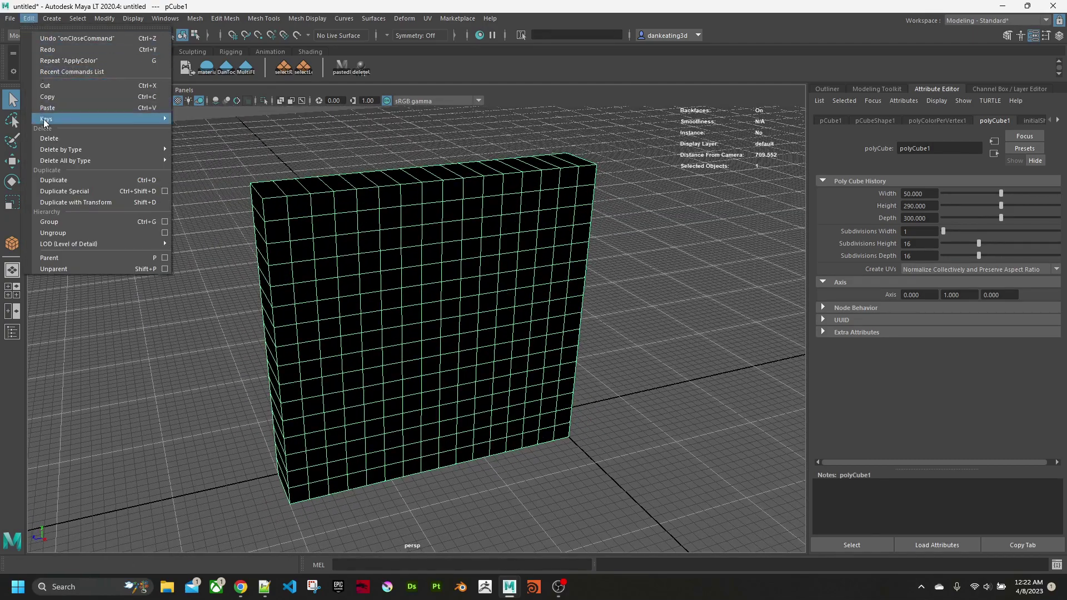
pyautogui.moveTo(80, 161)
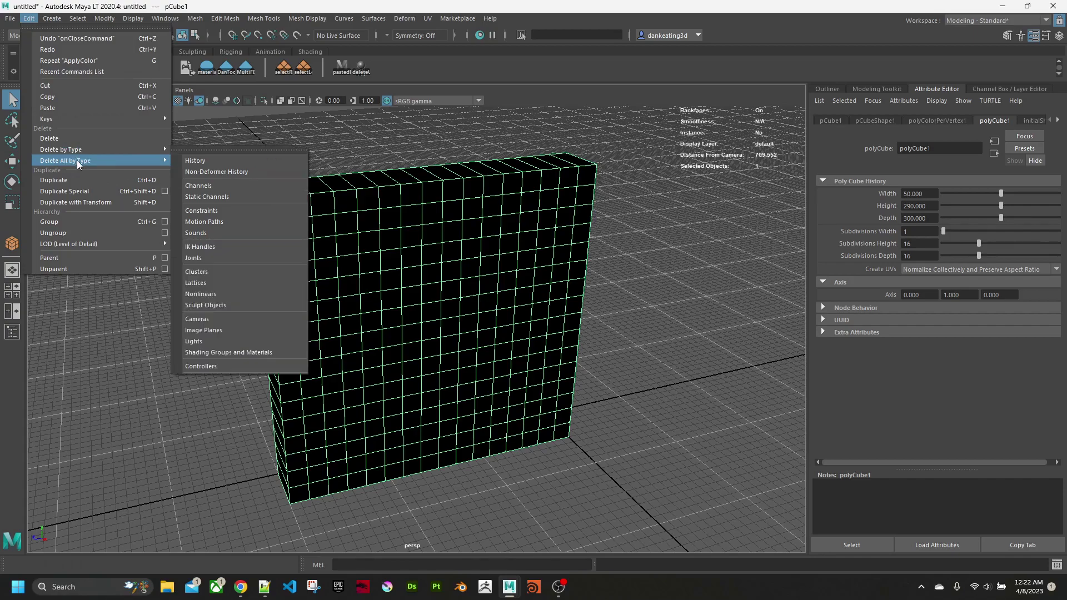
pyautogui.click(192, 165)
pyautogui.keyDown('alt'); pyautogui.moveTo(498, 298); pyautogui.dragTo(606, 279); pyautogui.keyUp('alt')
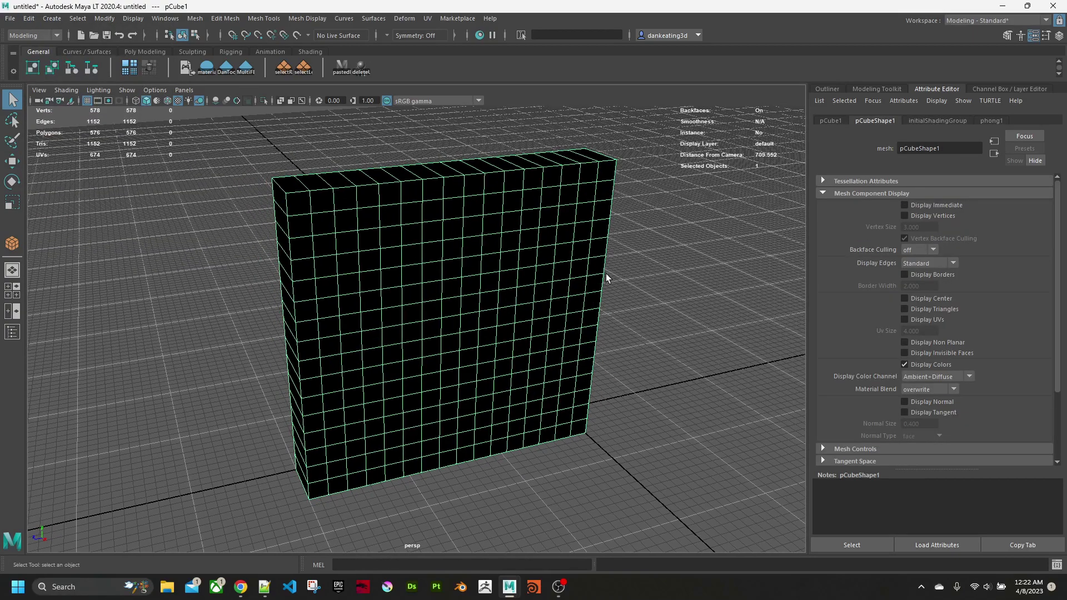
pyautogui.keyDown('alt'); pyautogui.moveTo(506, 304); pyautogui.dragTo(484, 285); pyautogui.keyUp('alt')
# Assign a new ShaderFX Shader material to the wall cube
pyautogui.press('space')
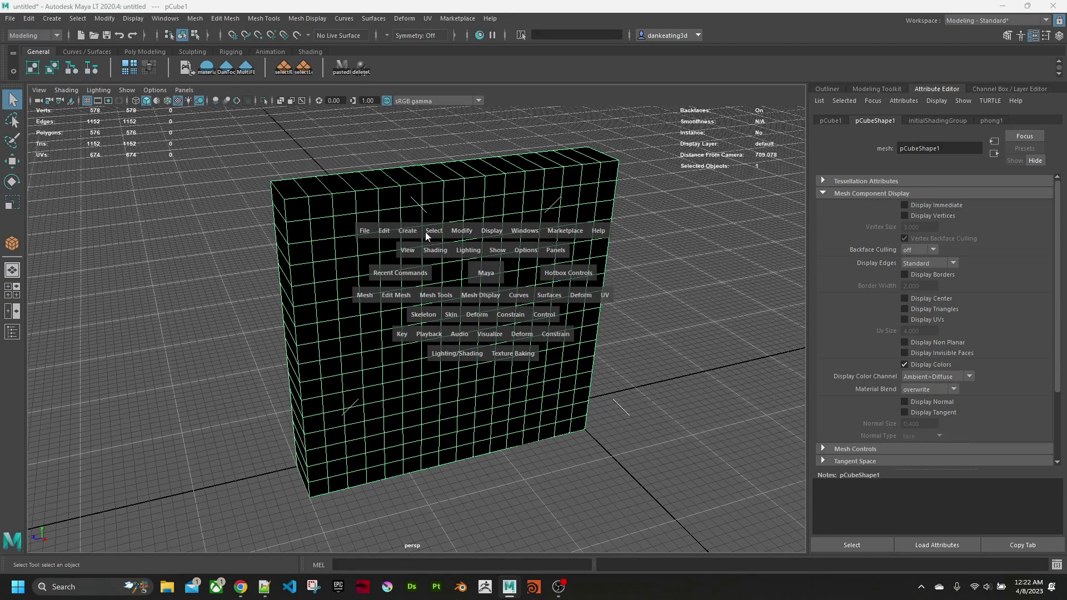
pyautogui.moveTo(482, 241); pyautogui.dragTo(501, 515, button='right')
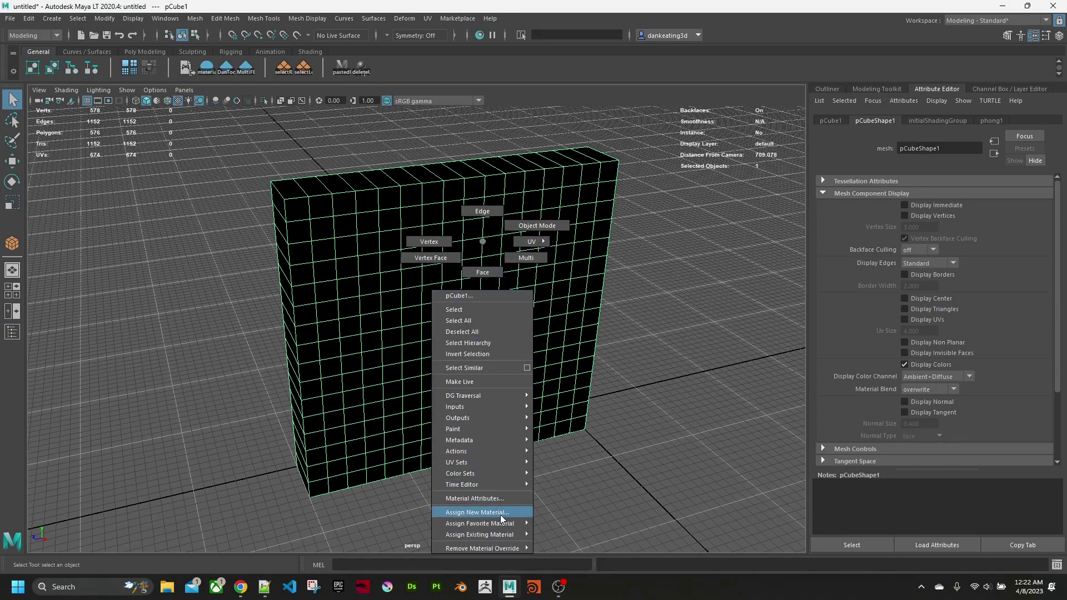
pyautogui.moveTo(500, 514); pyautogui.dragTo(500, 515, button='right')
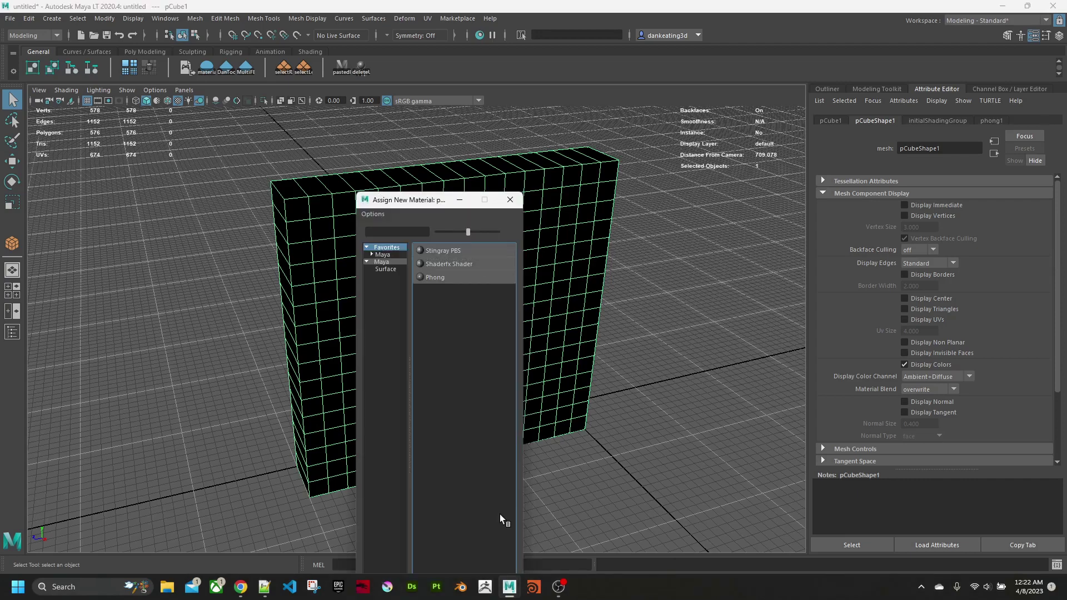
pyautogui.click(455, 264)
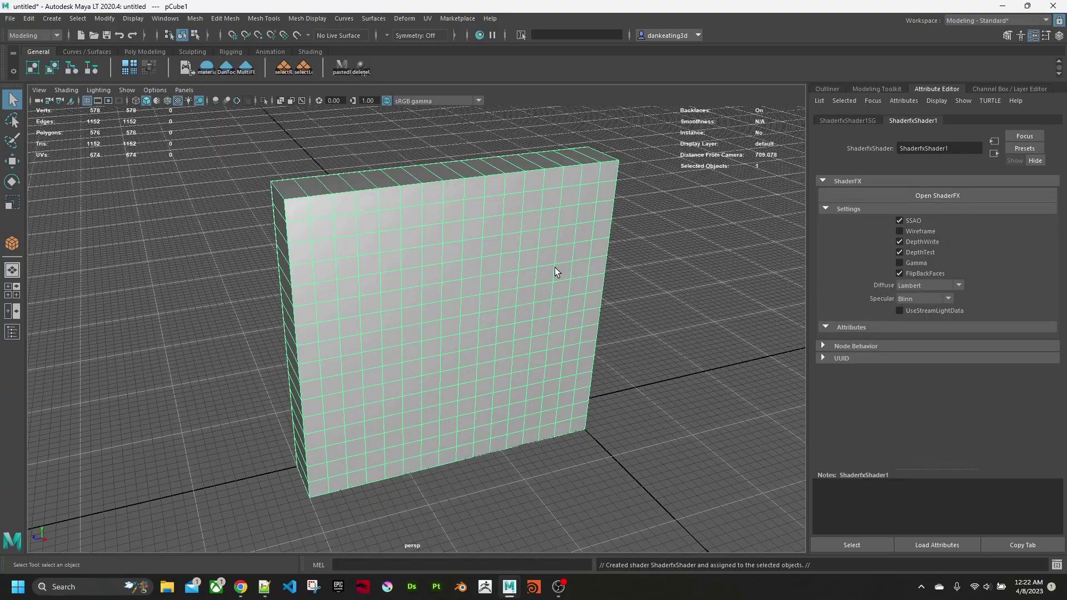
pyautogui.moveTo(555, 267)
pyautogui.keyDown('alt'); pyautogui.mouseDown()
pyautogui.moveTo(548, 288)
pyautogui.moveTo(583, 269)
pyautogui.moveTo(548, 266)
pyautogui.mouseUp(); pyautogui.keyUp('alt')
pyautogui.keyDown('alt'); pyautogui.moveTo(548, 267); pyautogui.dragTo(565, 288, button='middle'); pyautogui.keyUp('alt')
pyautogui.moveTo(565, 288)
pyautogui.keyDown('alt'); pyautogui.mouseDown()
pyautogui.moveTo(572, 274)
pyautogui.moveTo(584, 285)
pyautogui.mouseUp(); pyautogui.keyUp('alt')
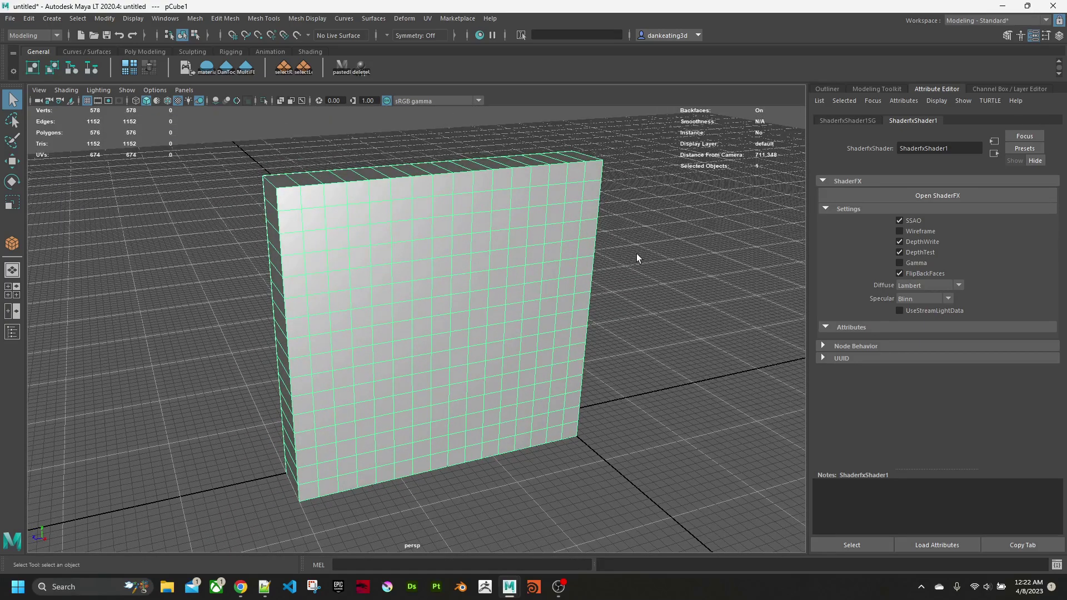
# Open ShaderFX for ShaderfxShader1 and delete the default Color node feeding diffuse
pyautogui.click(930, 195)
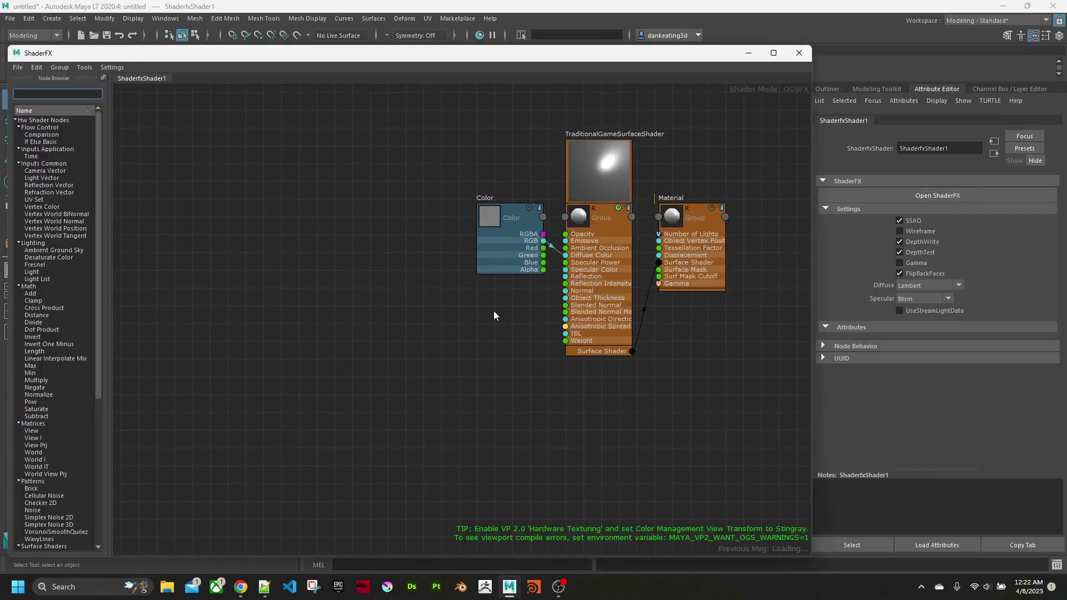
pyautogui.keyDown('alt'); pyautogui.moveTo(492, 315); pyautogui.dragTo(571, 367, button='middle'); pyautogui.keyUp('alt')
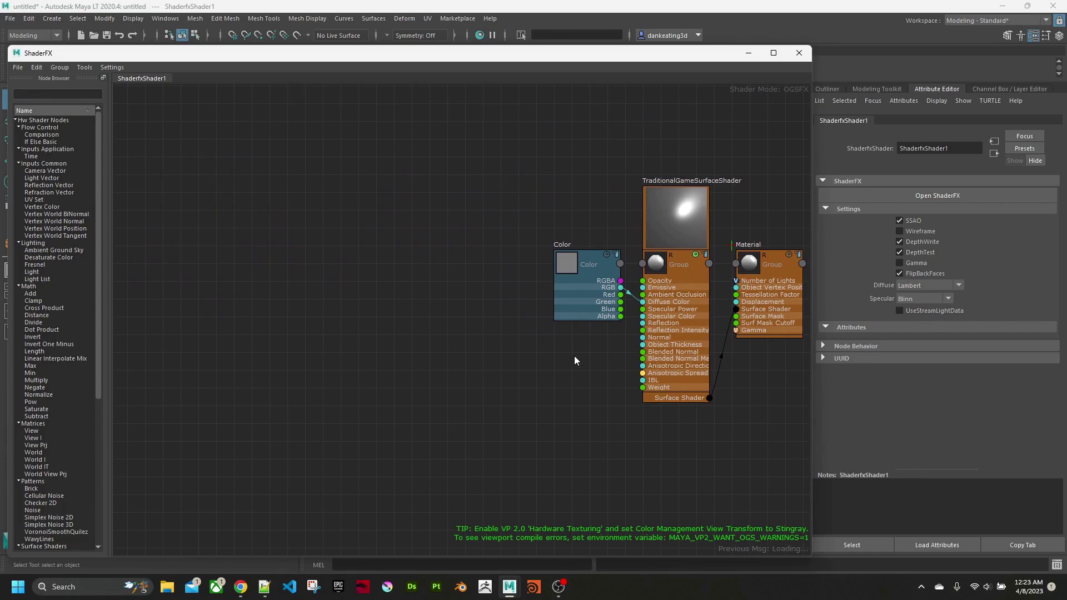
pyautogui.keyDown('alt'); pyautogui.moveTo(596, 342); pyautogui.dragTo(597, 315, button='middle'); pyautogui.keyUp('alt')
pyautogui.moveTo(597, 314); pyautogui.dragTo(482, 228)
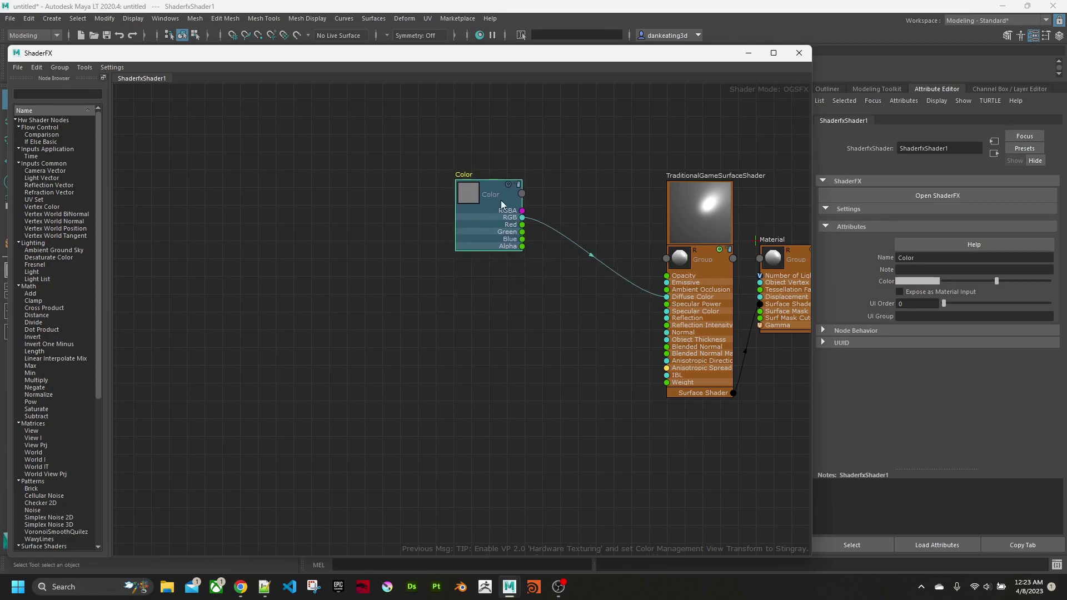
pyautogui.press('Delete')
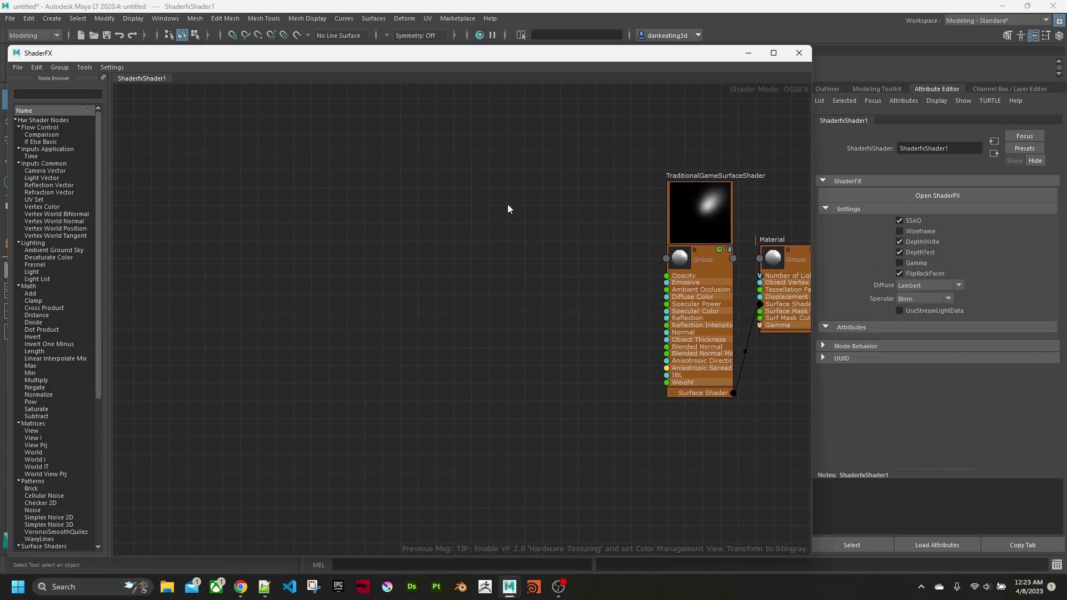
pyautogui.moveTo(586, 286); pyautogui.dragTo(564, 284, button='middle')
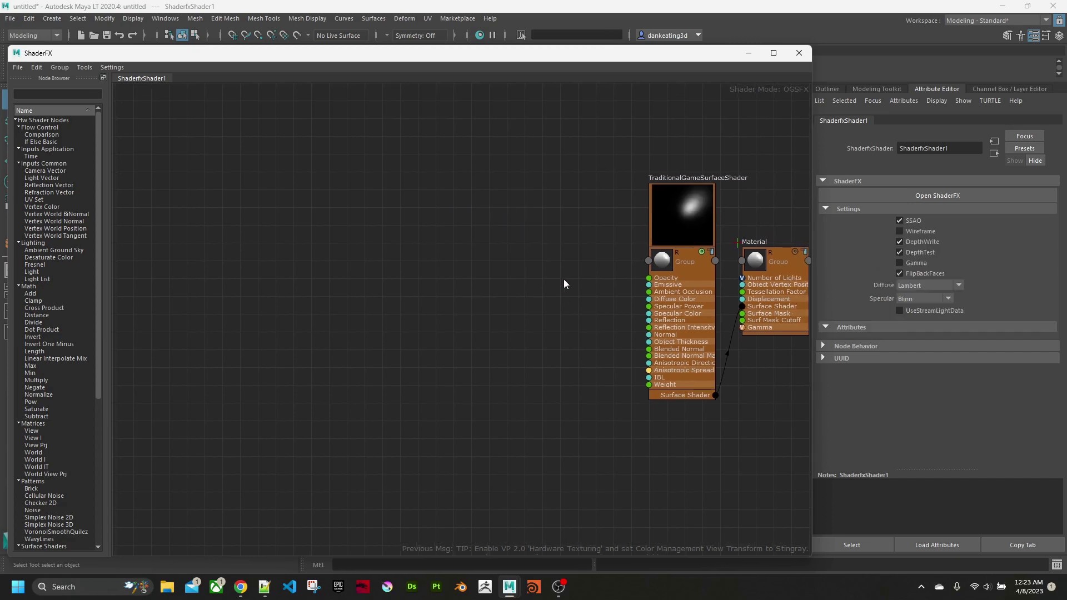
pyautogui.moveTo(496, 289); pyautogui.dragTo(514, 285, button='middle')
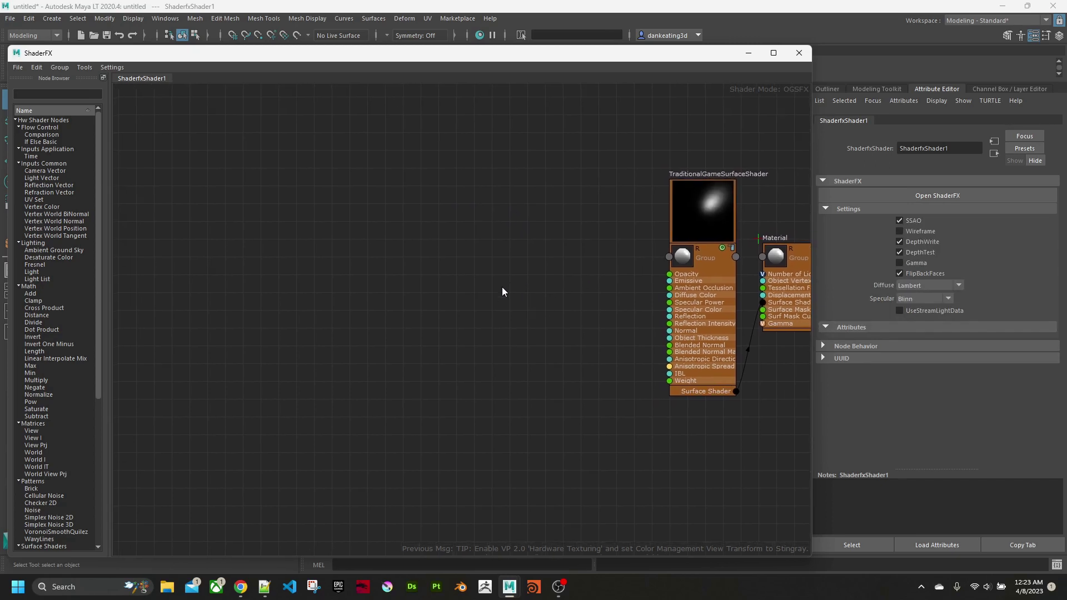
# Find 'textur' in the Node Browser and drag a Texture Map node onto the graph
pyautogui.click(70, 94)
pyautogui.write('tex')
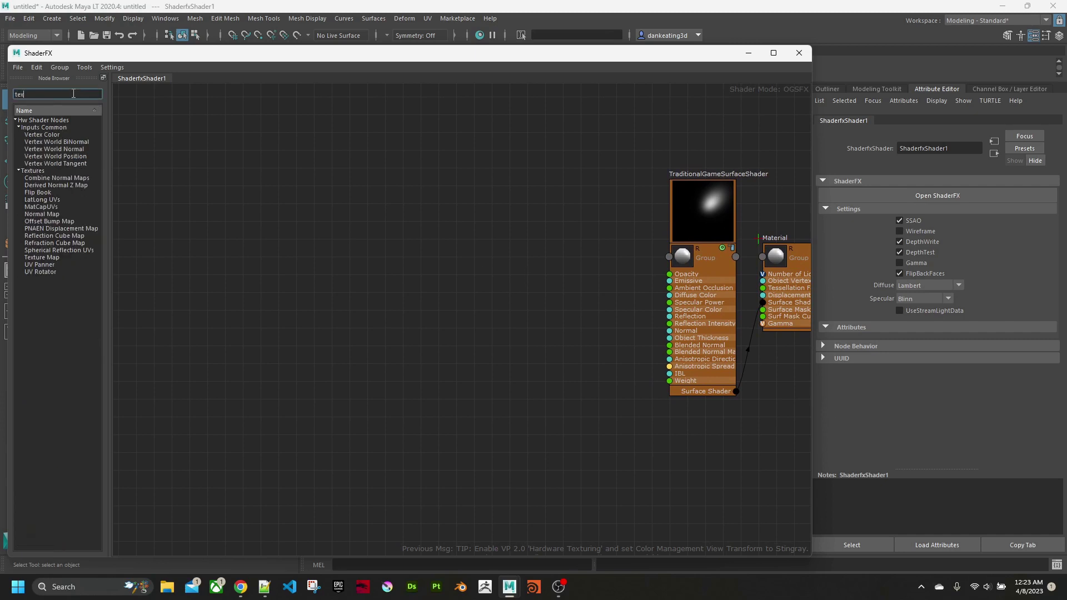
pyautogui.write('t')
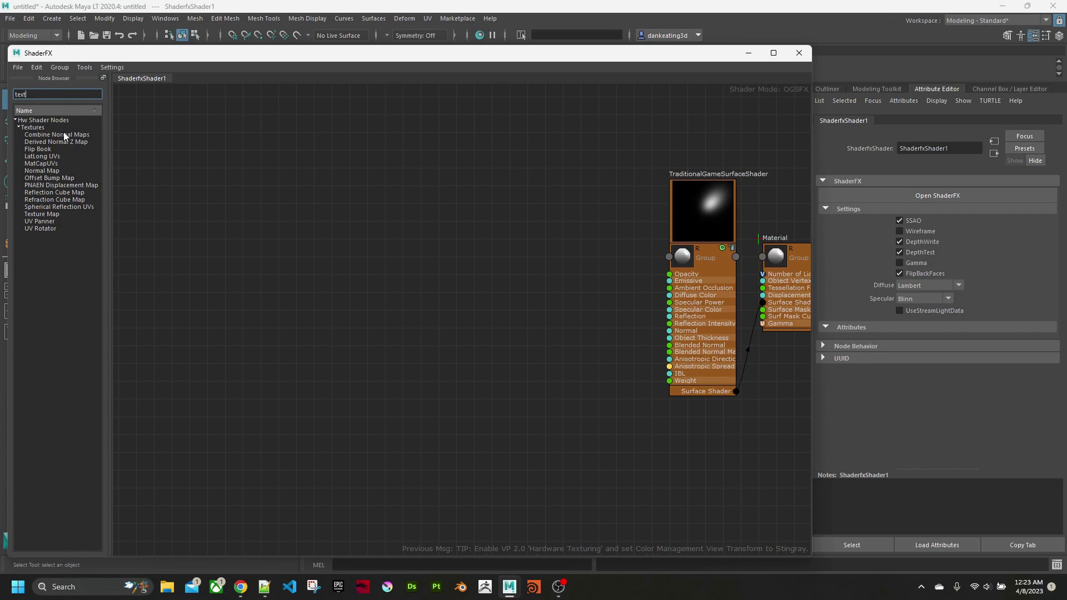
pyautogui.press('BackSpace')
pyautogui.press('BackSpace')
pyautogui.press('BackSpace')
pyautogui.press('BackSpace')
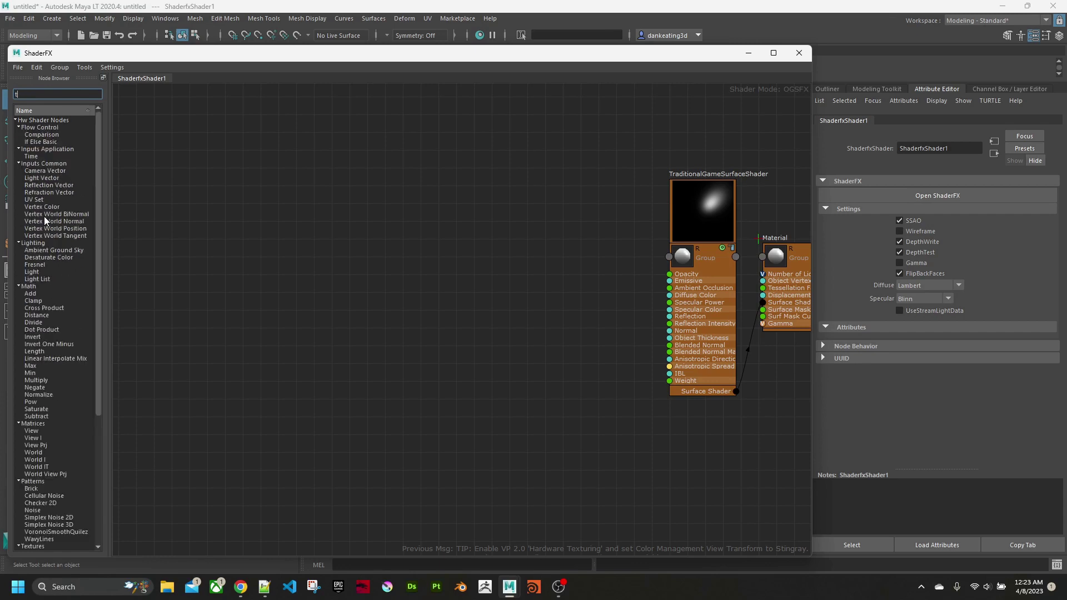
pyautogui.scroll(-3, 60, 480)
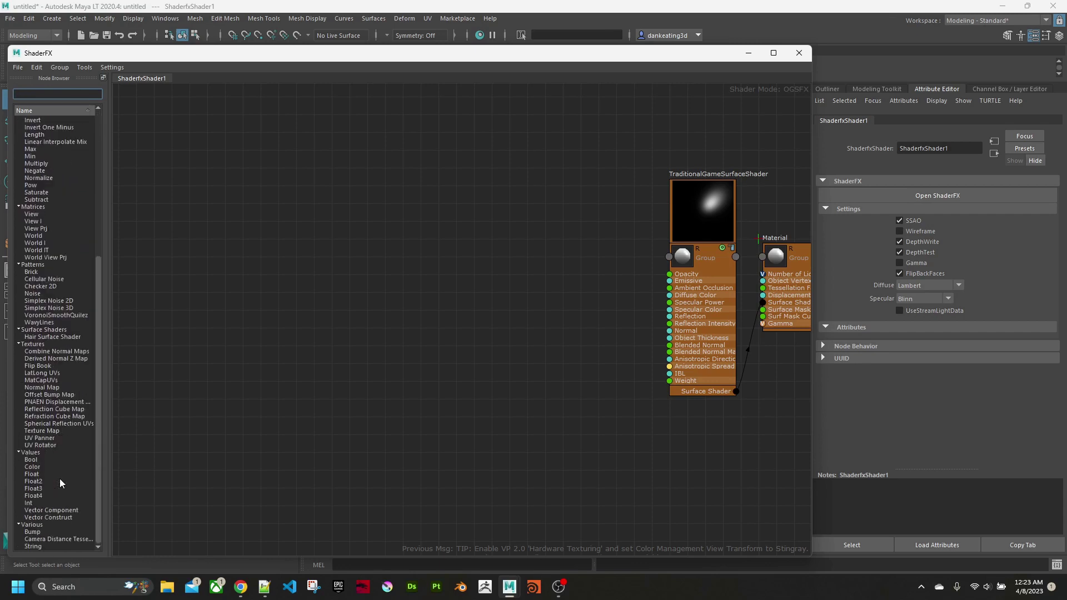
pyautogui.scroll(3, 59, 479)
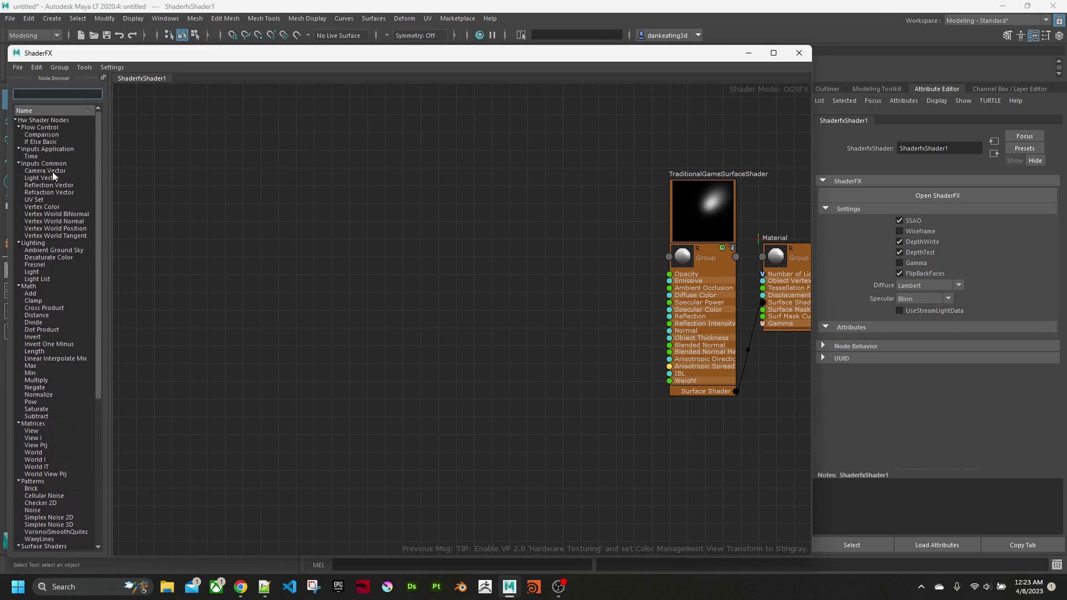
pyautogui.write('text')
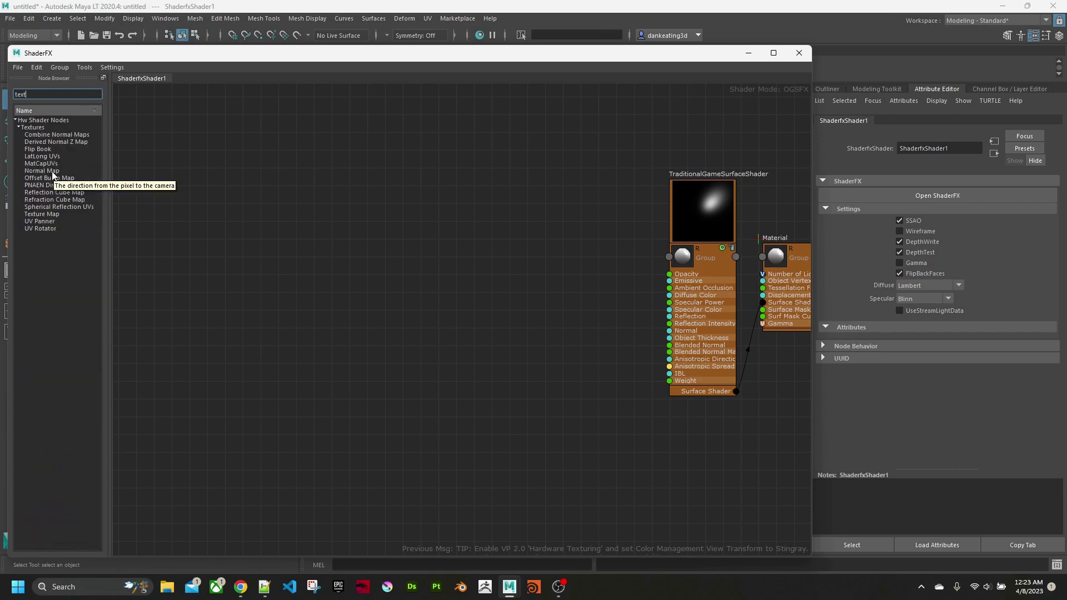
pyautogui.write('ure')
pyautogui.moveTo(37, 215); pyautogui.dragTo(479, 166)
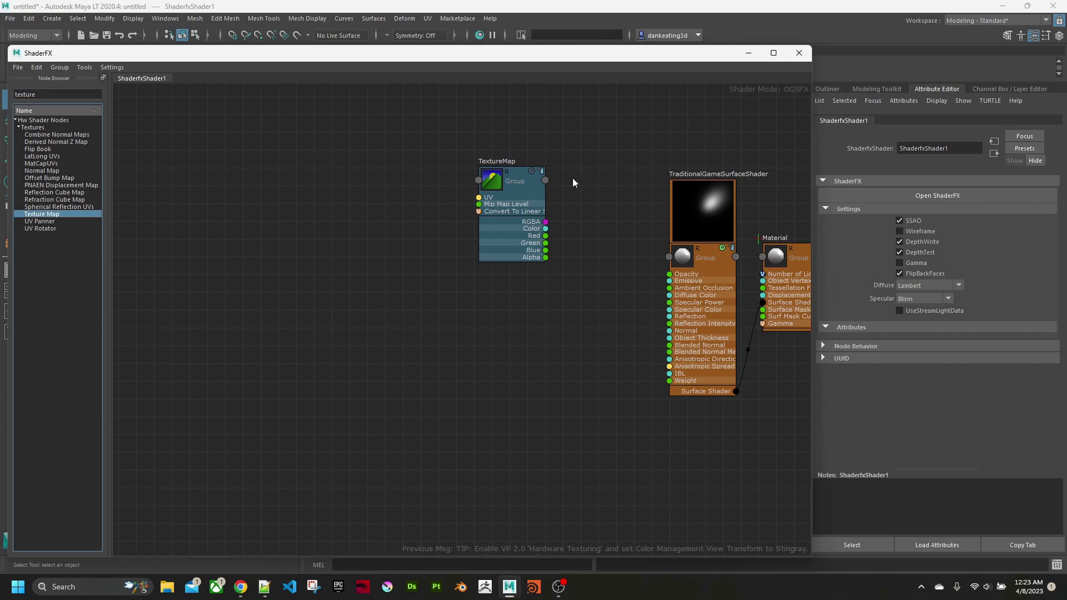
pyautogui.moveTo(526, 195); pyautogui.dragTo(475, 181)
# Rename the Texture Map node to Difffuse01
pyautogui.doubleClick(917, 258)
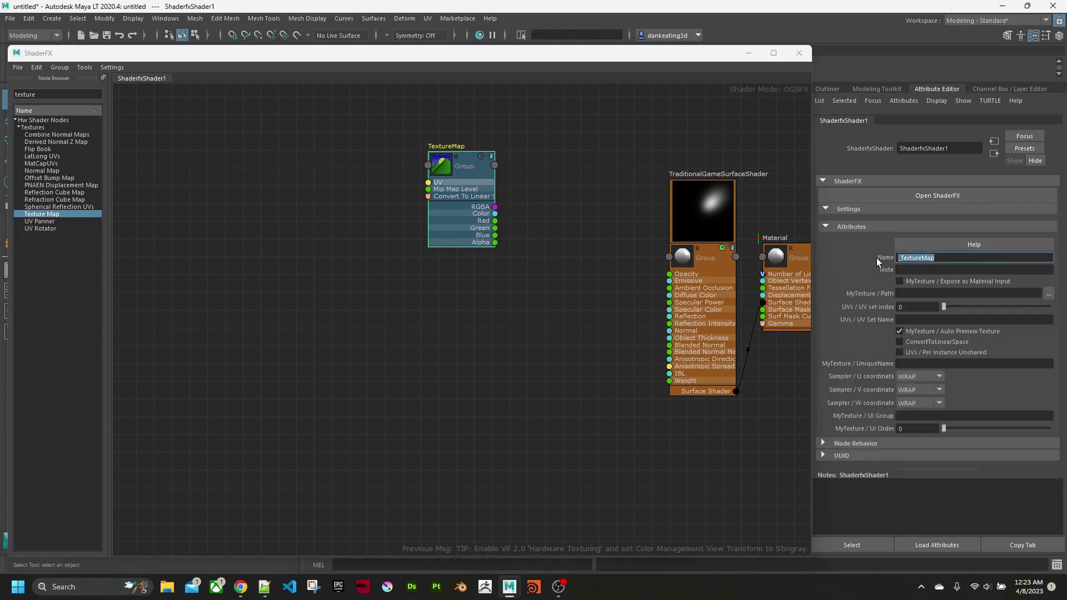
pyautogui.write('Difffuse01')
pyautogui.press('Return')
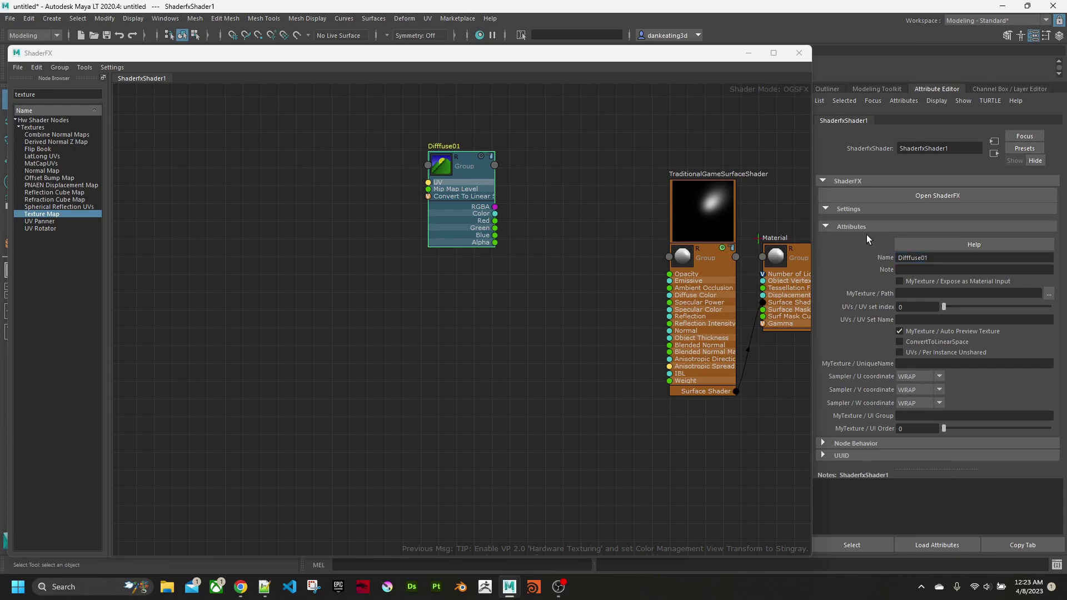
pyautogui.moveTo(465, 258); pyautogui.dragTo(478, 225, button='middle')
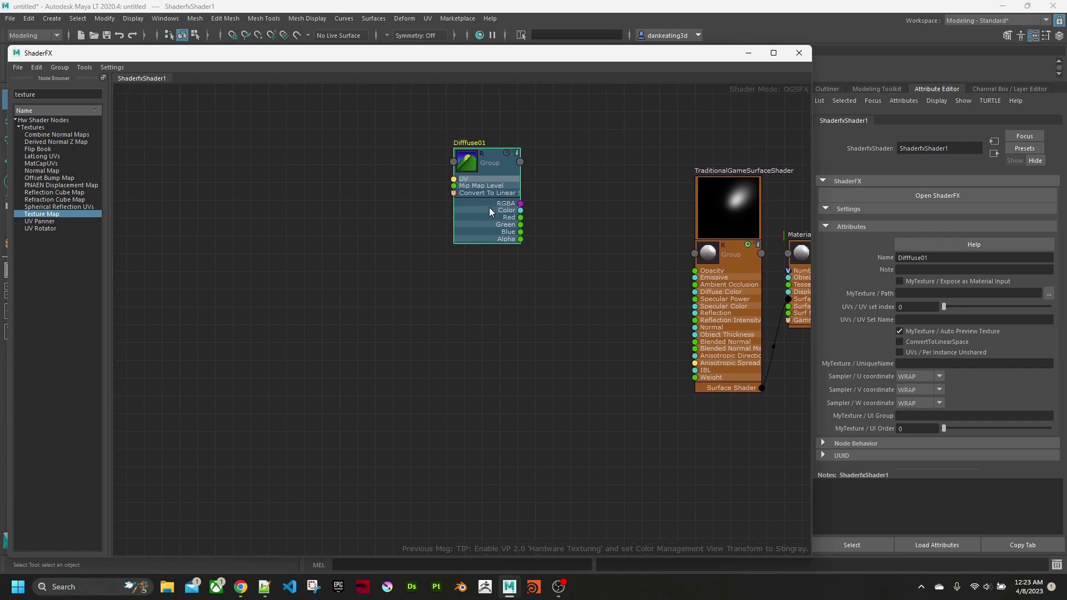
# Paste a copy of Difffuse01, name it Difffuse02, and arrange both texture nodes
pyautogui.hotkey('ctrl', 'v')
pyautogui.moveTo(268, 162); pyautogui.dragTo(502, 293)
pyautogui.click(941, 258)
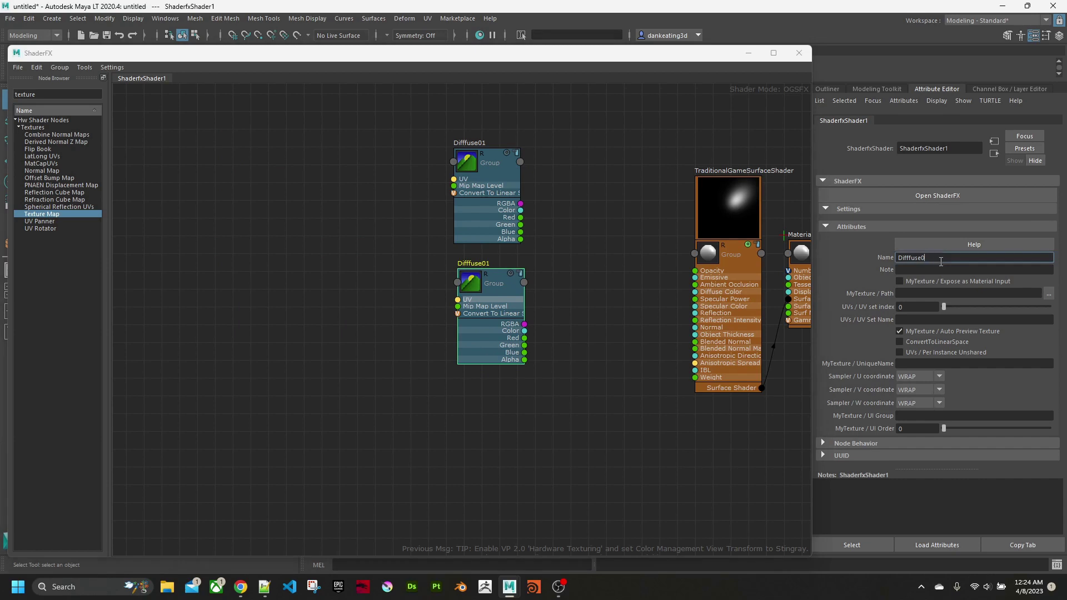
pyautogui.press('Return')
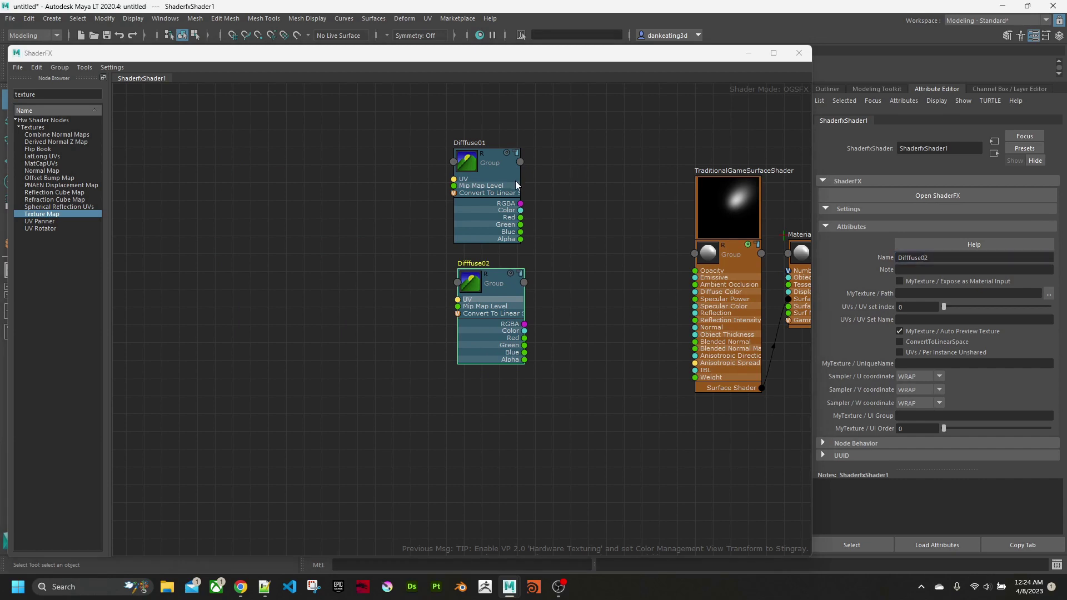
pyautogui.moveTo(575, 317); pyautogui.dragTo(583, 317, button='middle')
pyautogui.moveTo(561, 222); pyautogui.dragTo(507, 273)
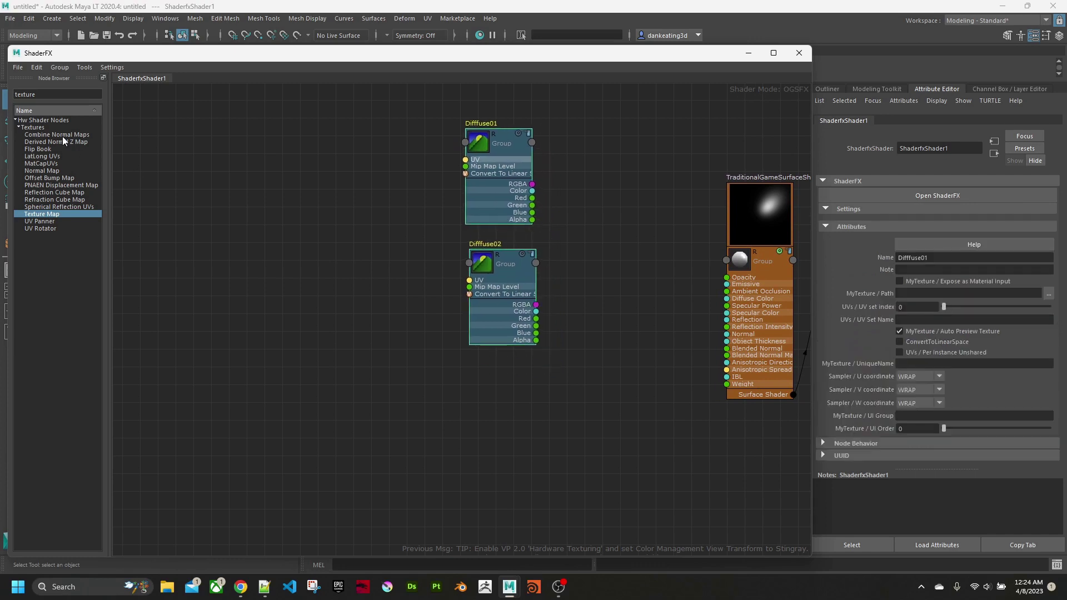
# Add a Linear Interpolate Mix node and wire both textures' Color into its Value inputs
pyautogui.write('lin')
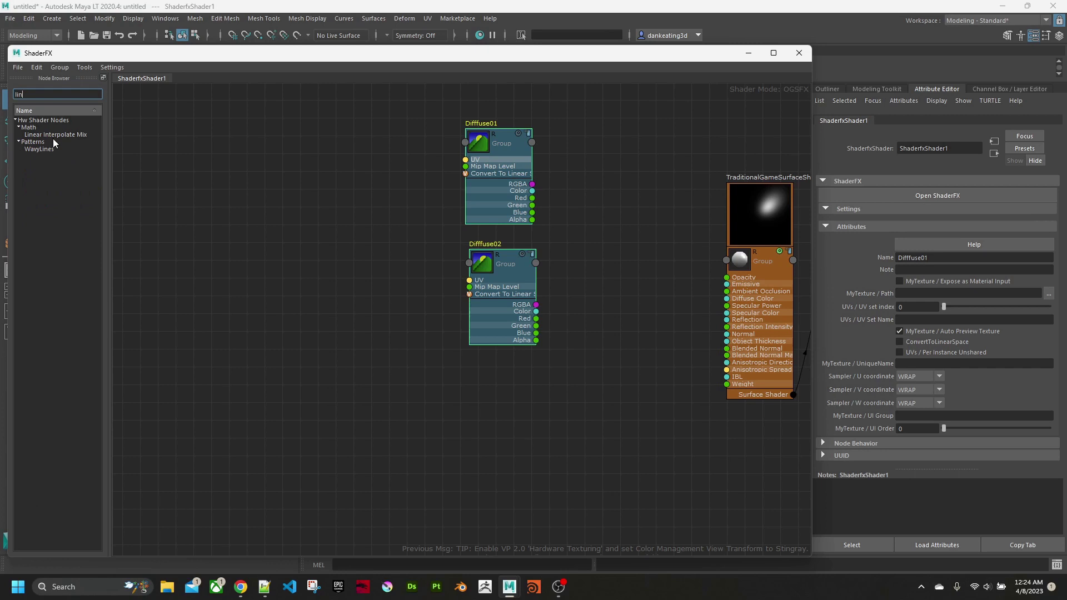
pyautogui.moveTo(56, 134); pyautogui.dragTo(610, 252)
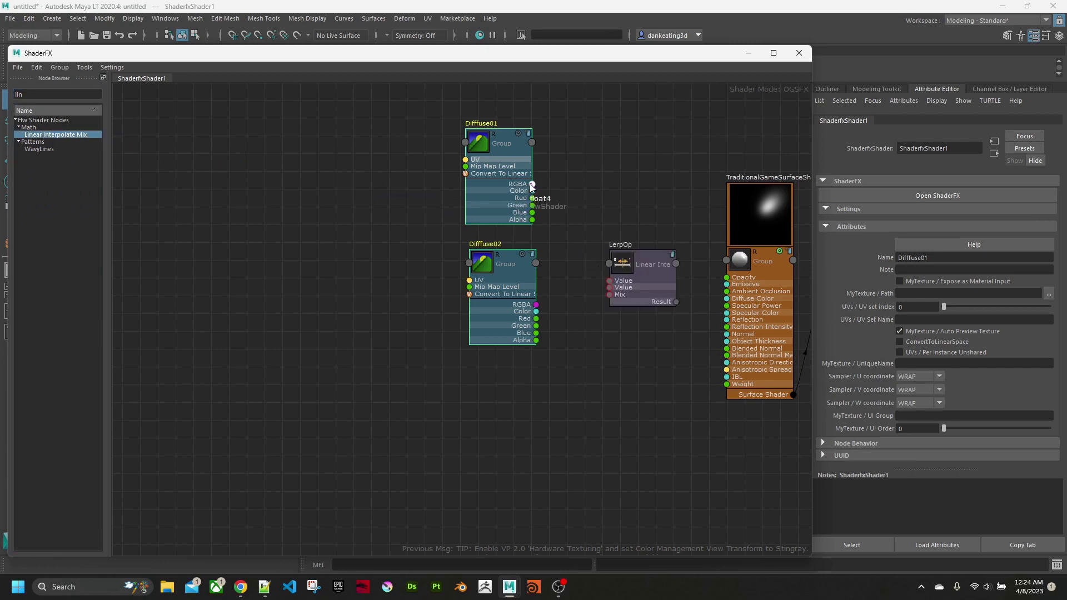
pyautogui.moveTo(532, 186); pyautogui.dragTo(618, 171)
pyautogui.moveTo(532, 191); pyautogui.dragTo(588, 179)
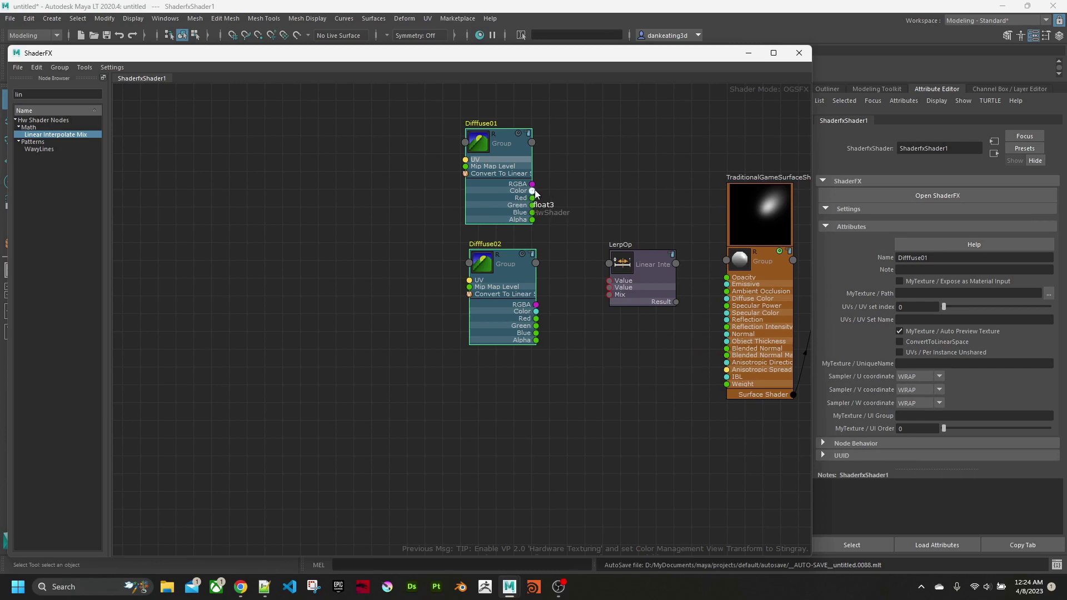
pyautogui.moveTo(540, 192); pyautogui.dragTo(608, 291)
pyautogui.moveTo(542, 312); pyautogui.dragTo(536, 312)
pyautogui.moveTo(586, 352); pyautogui.dragTo(529, 345, button='middle')
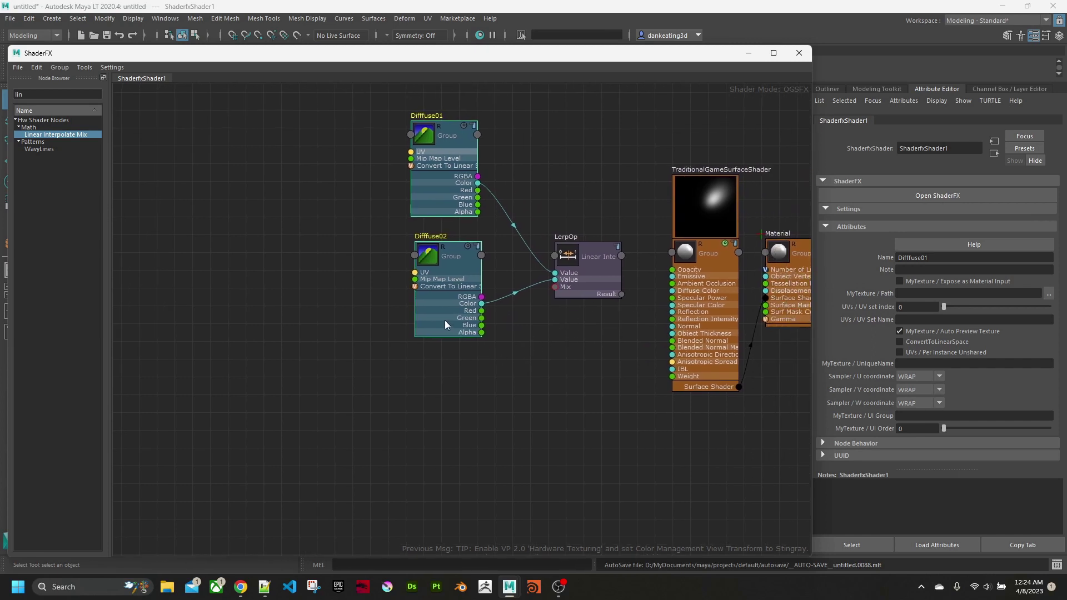
pyautogui.moveTo(445, 320); pyautogui.dragTo(431, 289)
pyautogui.click(388, 351)
pyautogui.moveTo(389, 352); pyautogui.dragTo(412, 356, button='middle')
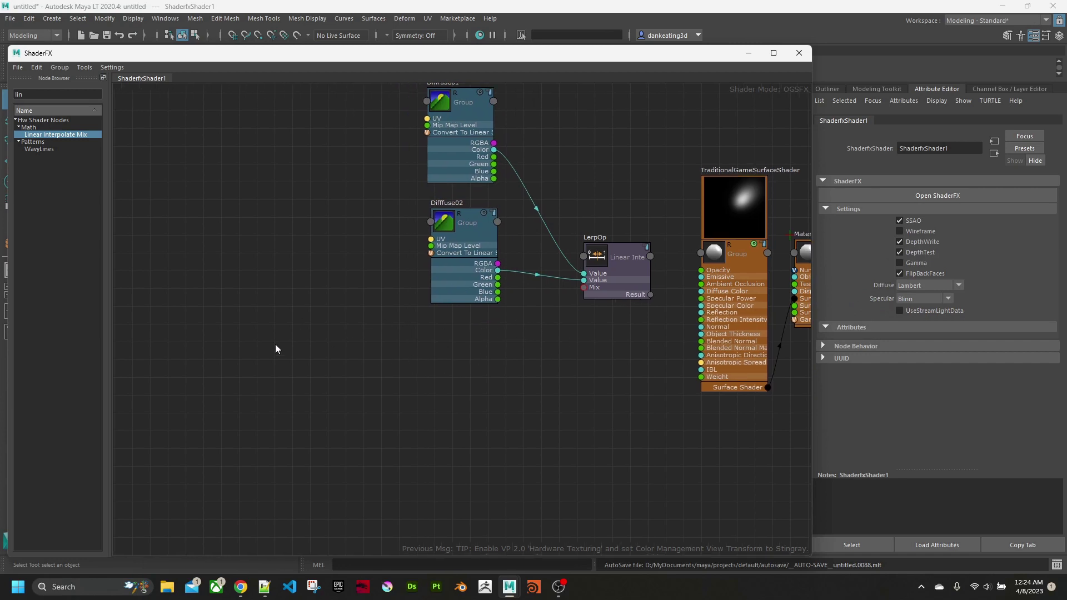
# Add a Vertex Color node, wire Red to LerpOp Mix and Result to Diffuse Color
pyautogui.doubleClick(47, 95)
pyautogui.write('vertex')
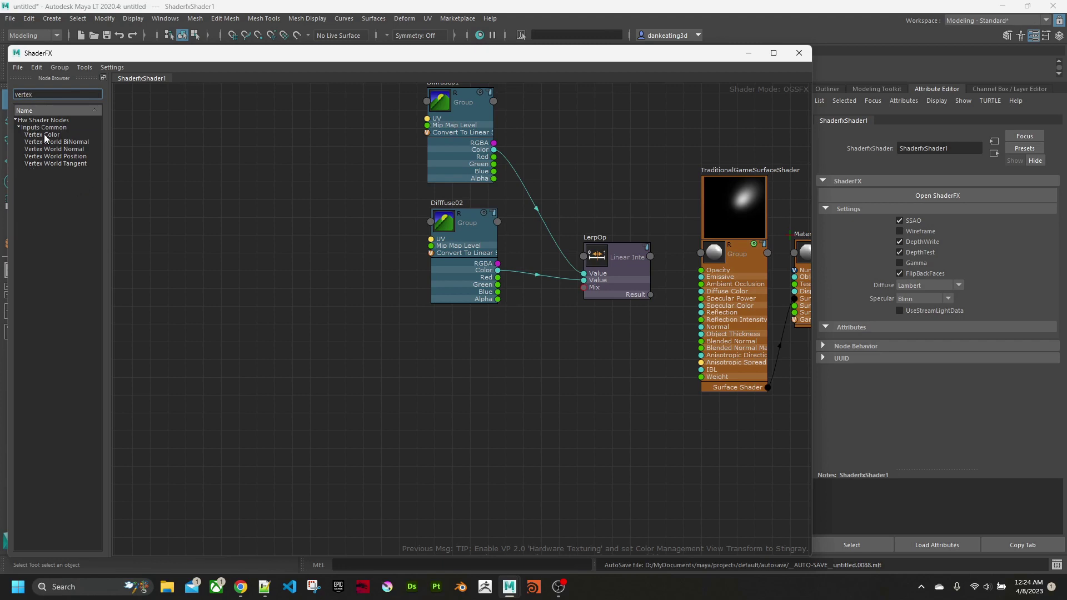
pyautogui.moveTo(44, 134); pyautogui.dragTo(329, 276)
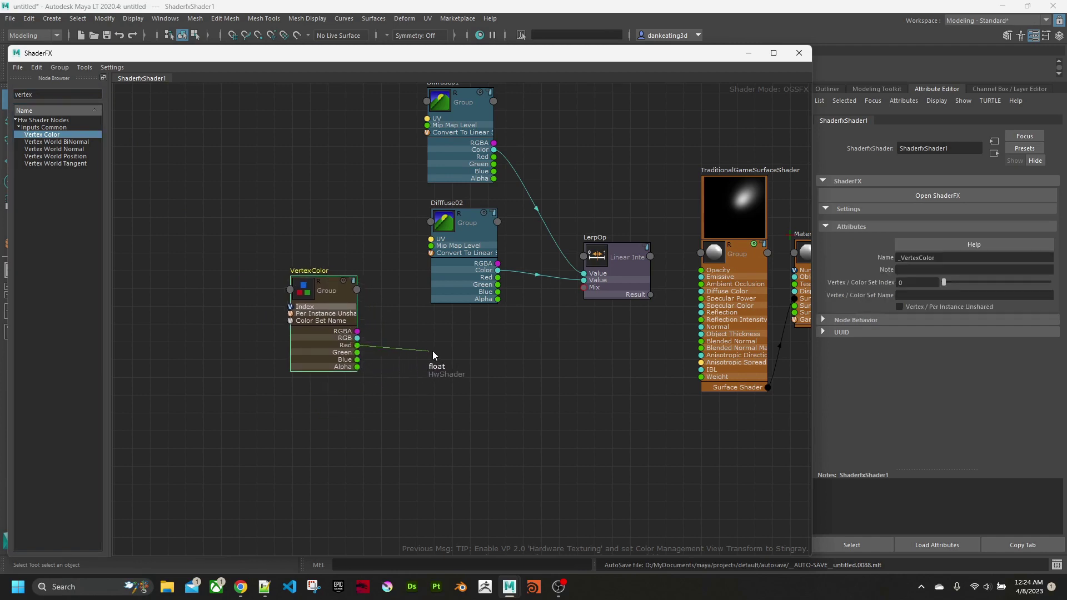
pyautogui.moveTo(439, 351); pyautogui.dragTo(585, 289)
pyautogui.moveTo(701, 305); pyautogui.dragTo(702, 292)
# Move the graph aside to inspect the box, then select the Difffuse01 node
pyautogui.moveTo(609, 52); pyautogui.dragTo(532, 391)
pyautogui.keyDown('alt'); pyautogui.moveTo(515, 349); pyautogui.dragTo(576, 115); pyautogui.keyUp('alt')
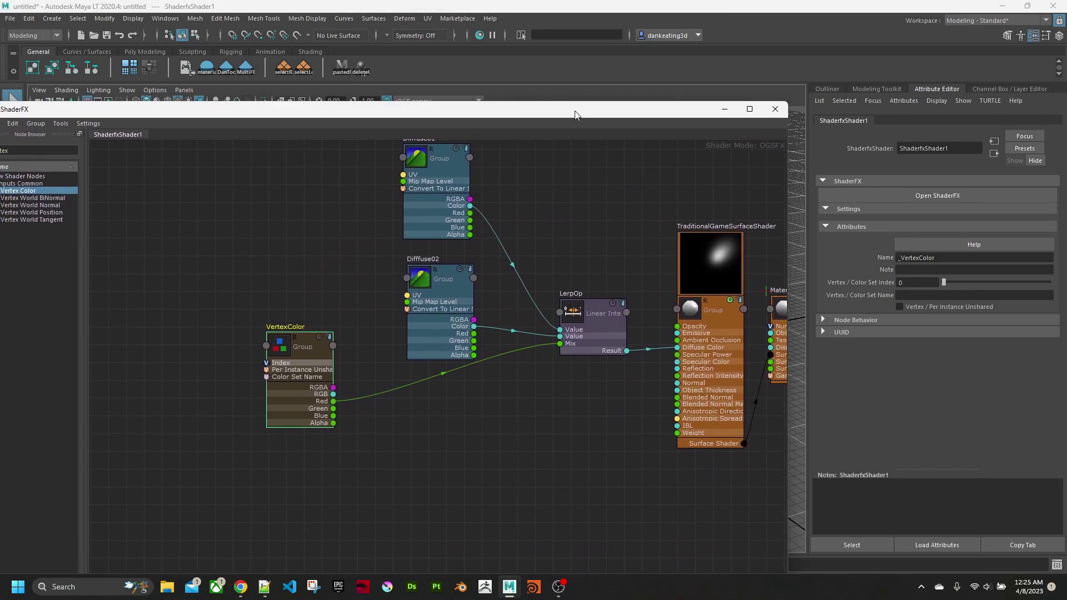
pyautogui.click(717, 313)
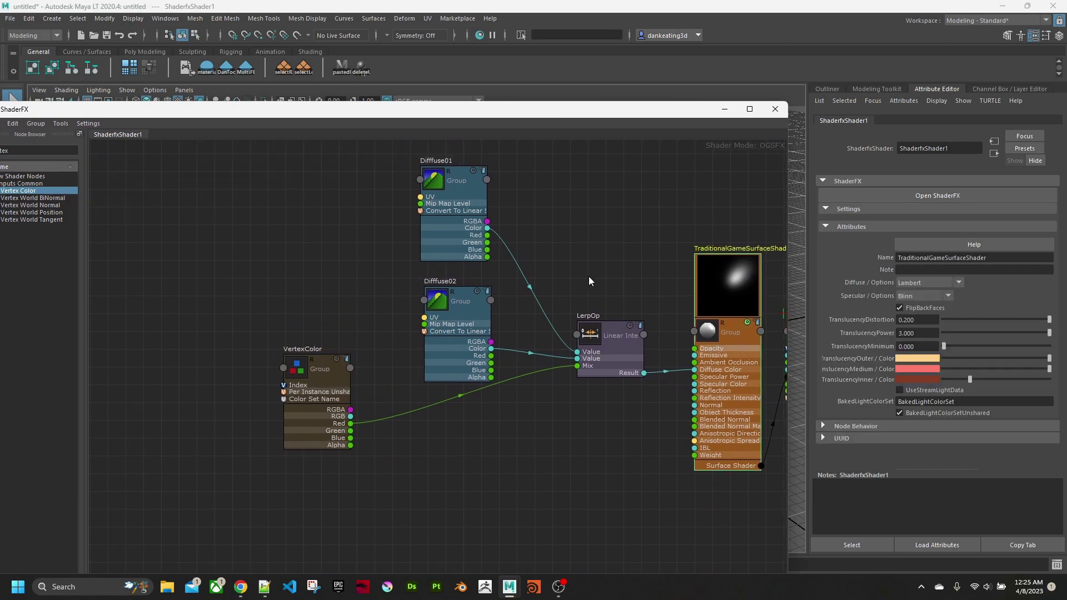
pyautogui.click(449, 255)
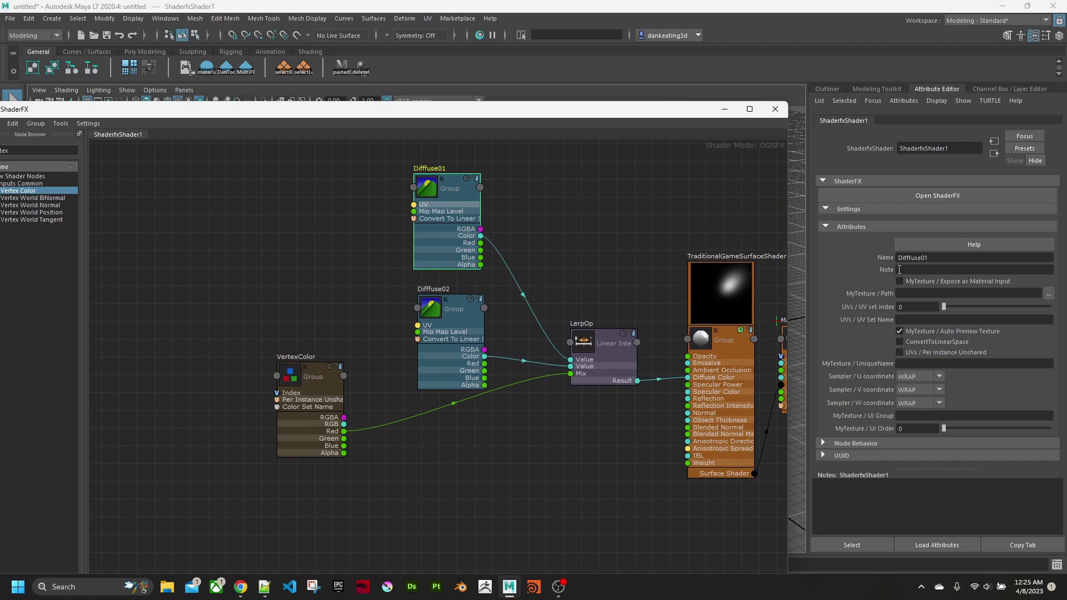
# Load wallpaper_ufimeaady_4K_Albedo.jpg as the Difffuse01 texture
pyautogui.click(1049, 292)
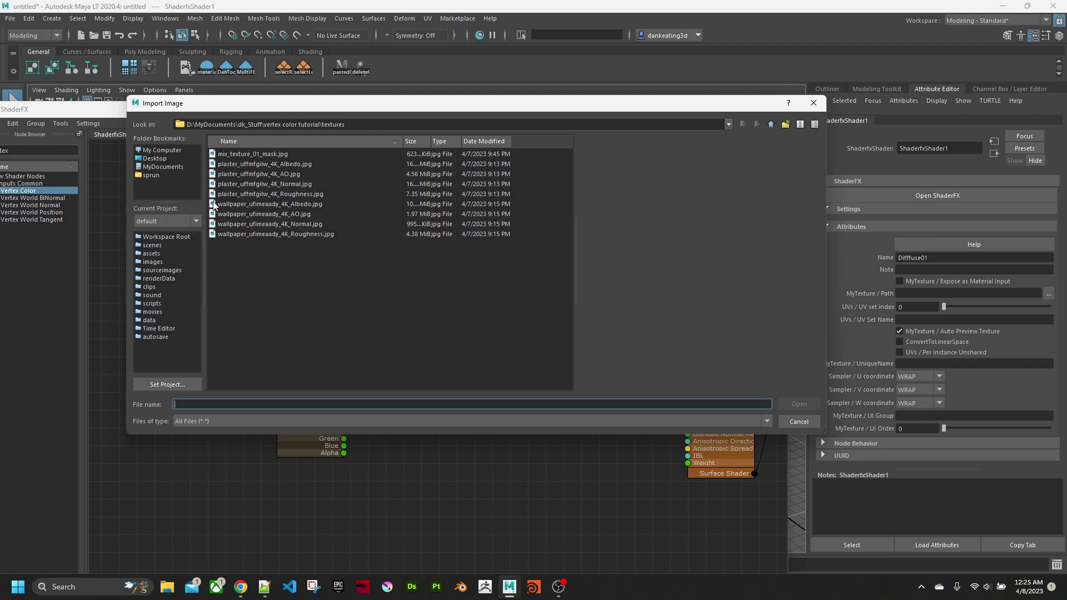
pyautogui.click(303, 205)
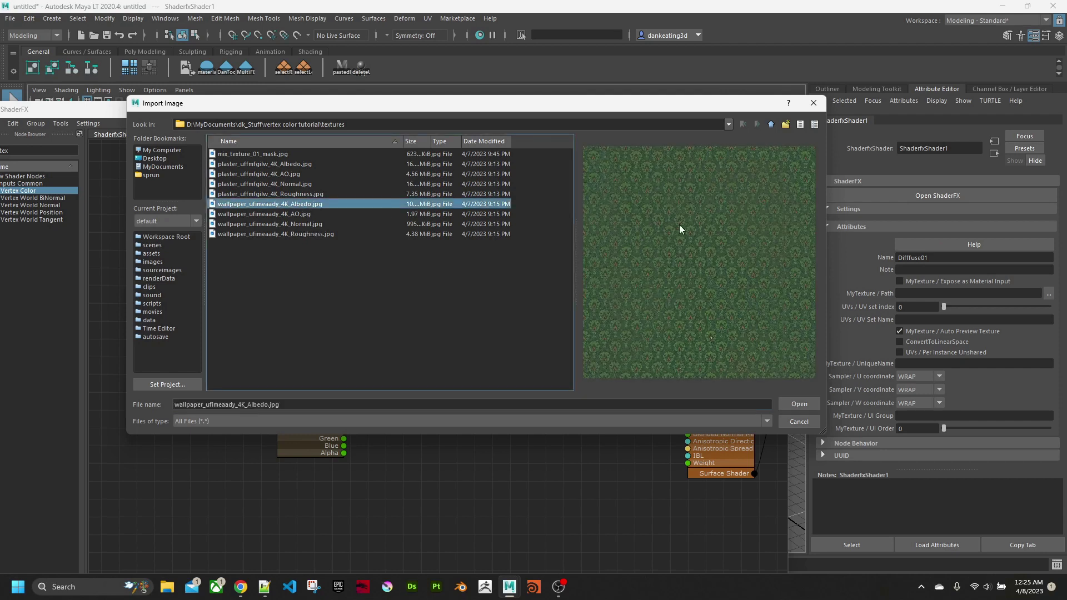
pyautogui.click(798, 405)
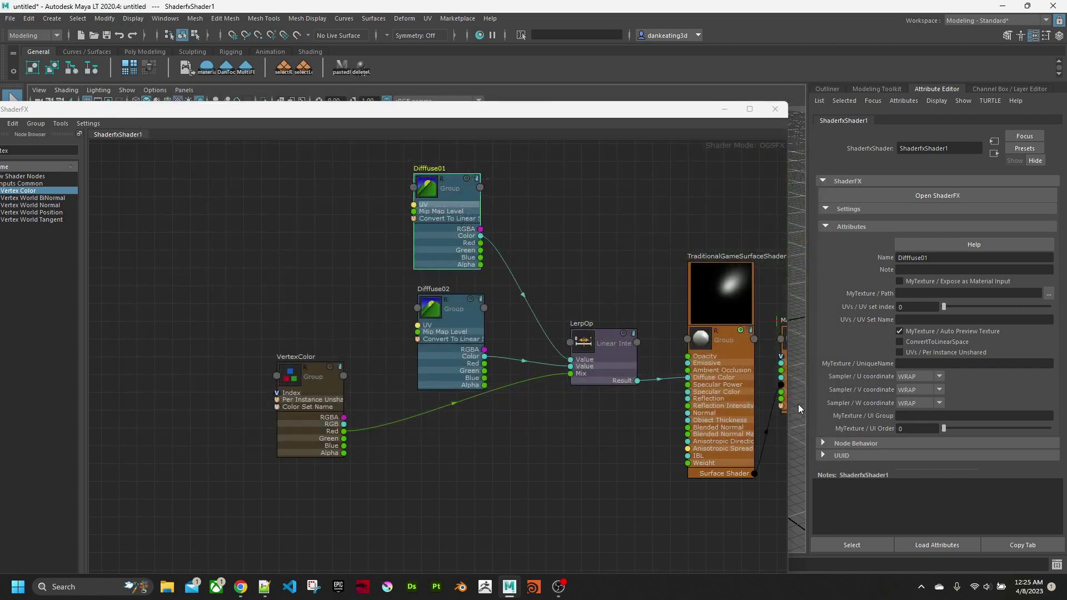
# Load plaster_uffmfgilw_4K_Albedo.jpg as the Difffuse02 texture
pyautogui.click(437, 365)
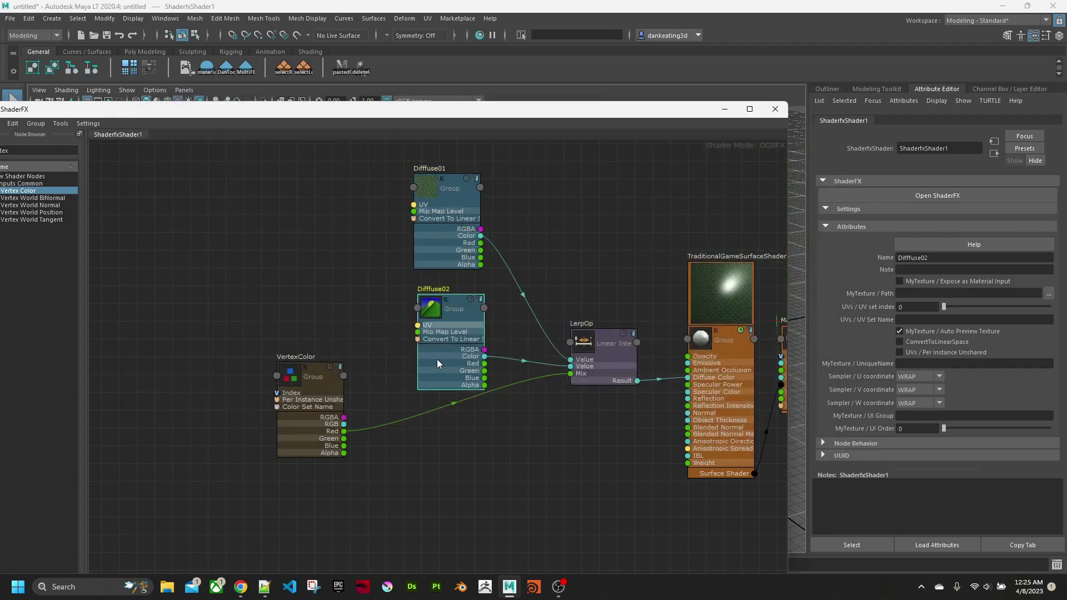
pyautogui.click(1049, 294)
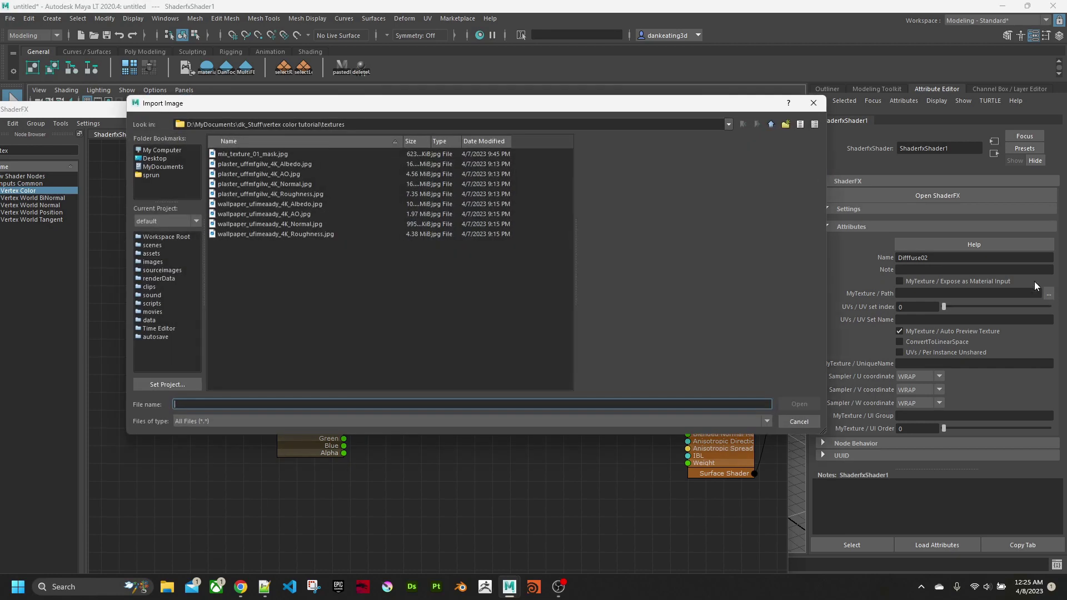
pyautogui.click(275, 164)
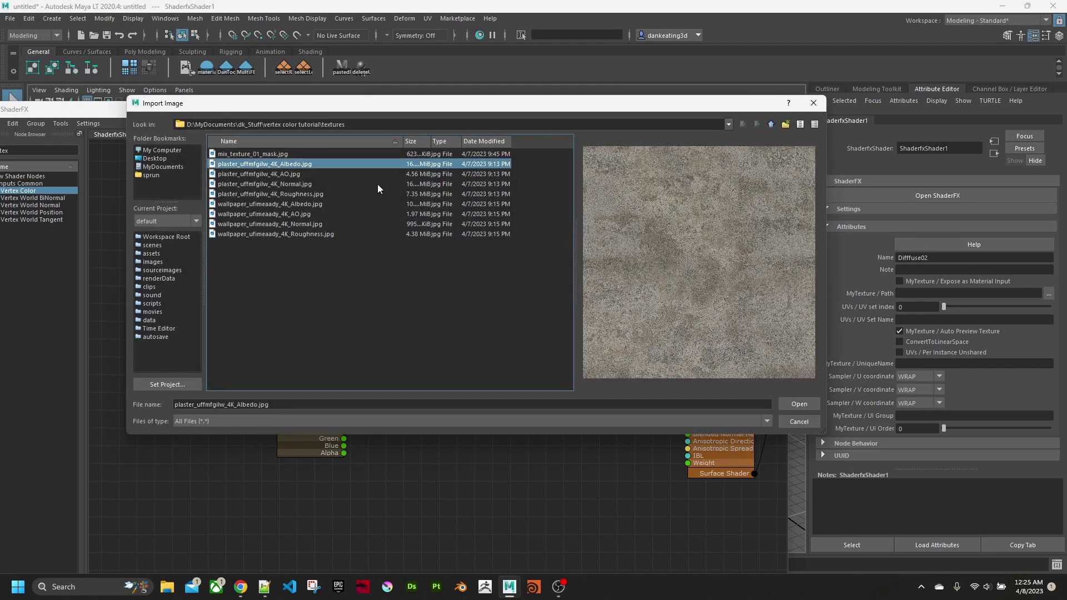
pyautogui.click(791, 407)
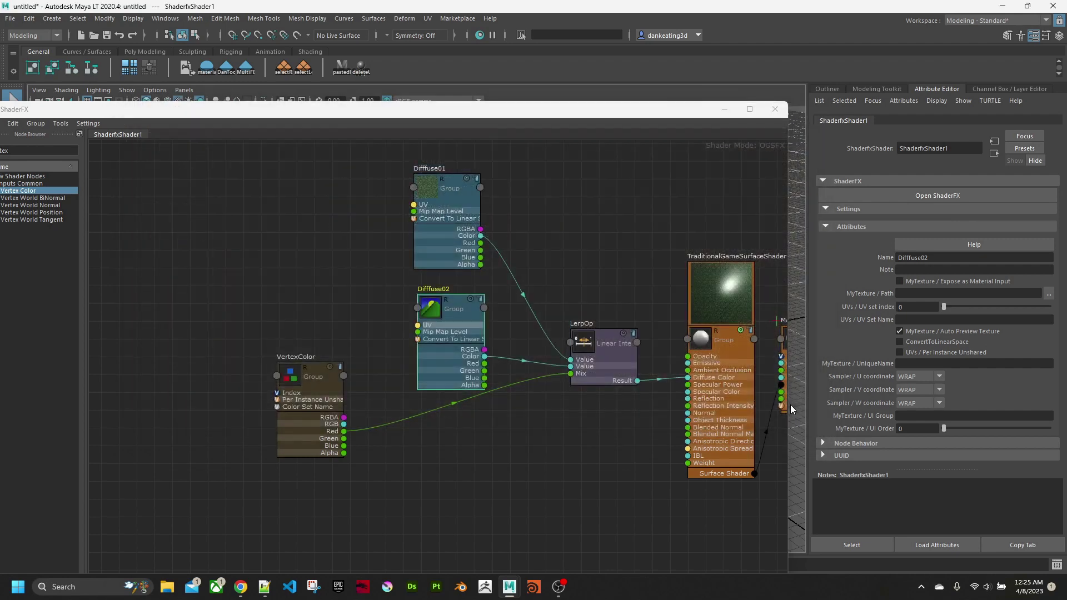
pyautogui.moveTo(563, 291); pyautogui.dragTo(544, 290, button='middle')
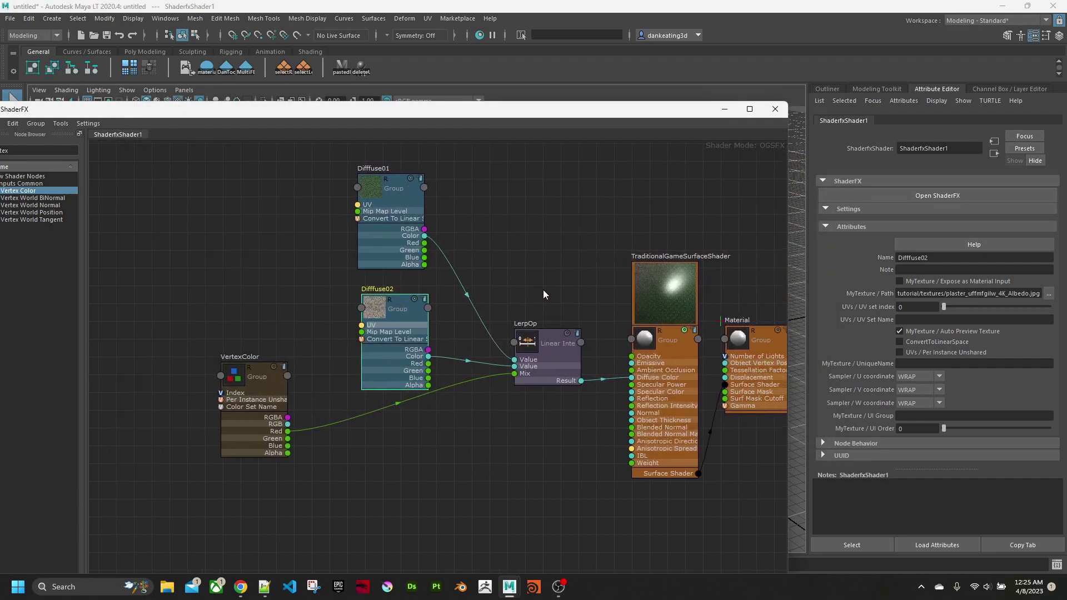
# Close the ShaderFX graph and select the textured wall box
pyautogui.click(776, 113)
pyautogui.keyDown('alt'); pyautogui.moveTo(545, 259); pyautogui.dragTo(546, 316); pyautogui.keyUp('alt')
pyautogui.keyDown('alt'); pyautogui.moveTo(419, 317); pyautogui.dragTo(445, 320); pyautogui.keyUp('alt')
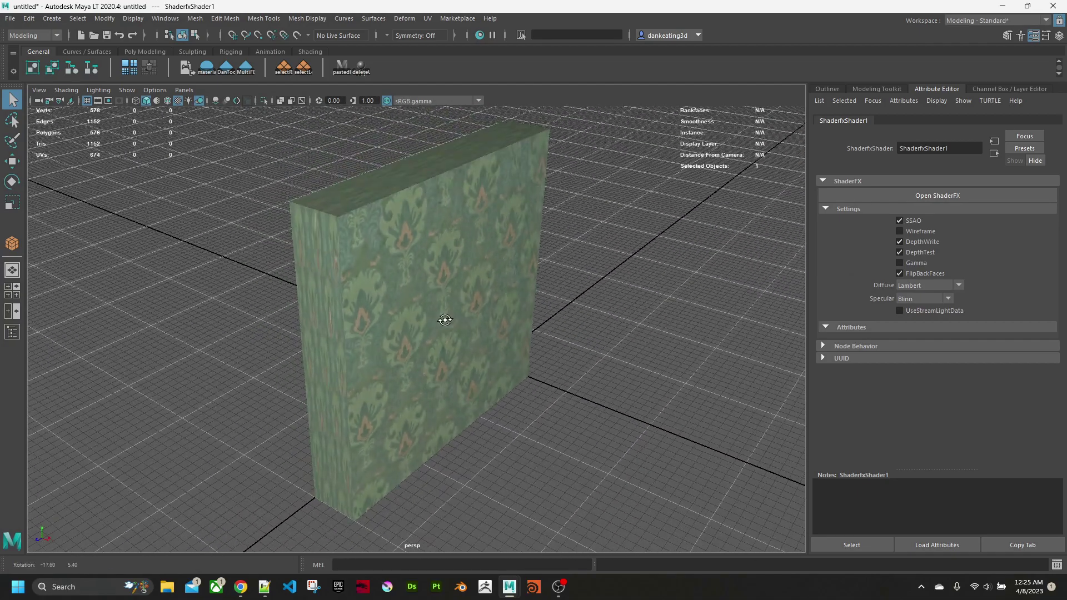
pyautogui.click(406, 303)
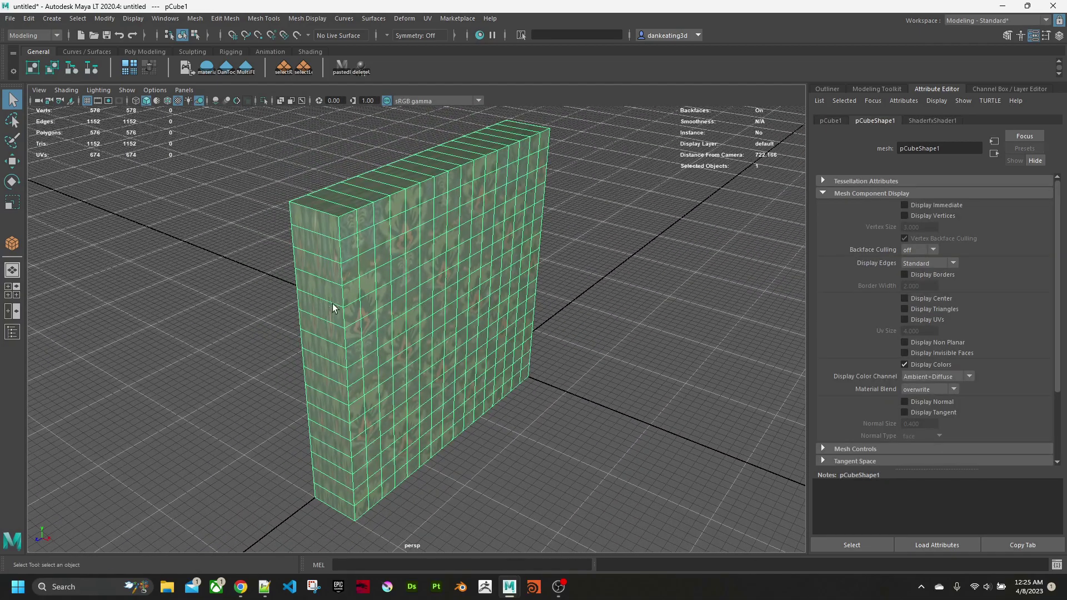
pyautogui.keyDown('alt'); pyautogui.moveTo(445, 295); pyautogui.dragTo(432, 291); pyautogui.keyUp('alt')
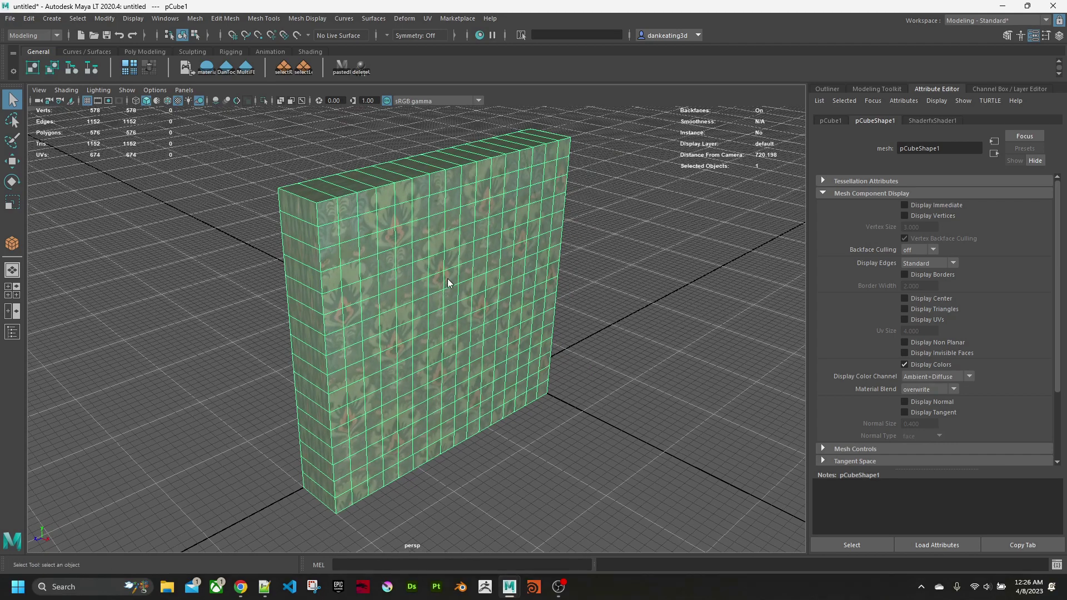
# Apply Mapping > Automatic Map to the wall, then return to object mode with F8
pyautogui.keyDown('shift'); pyautogui.rightClick(448, 282); pyautogui.keyUp('shift')
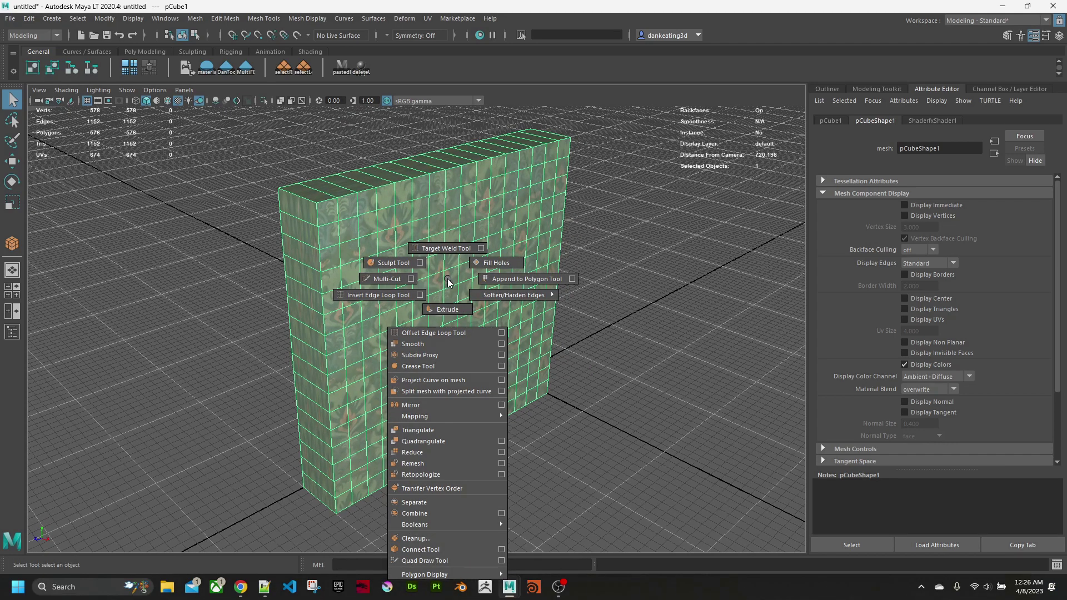
pyautogui.moveTo(438, 420)
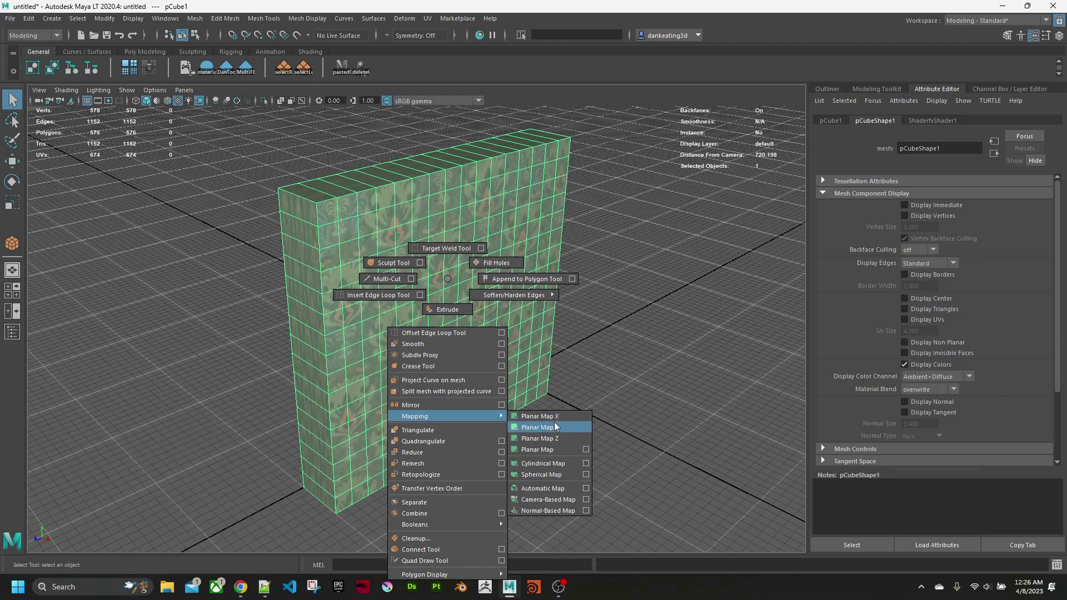
pyautogui.click(553, 489)
pyautogui.keyDown('alt'); pyautogui.moveTo(558, 460); pyautogui.dragTo(535, 440); pyautogui.keyUp('alt')
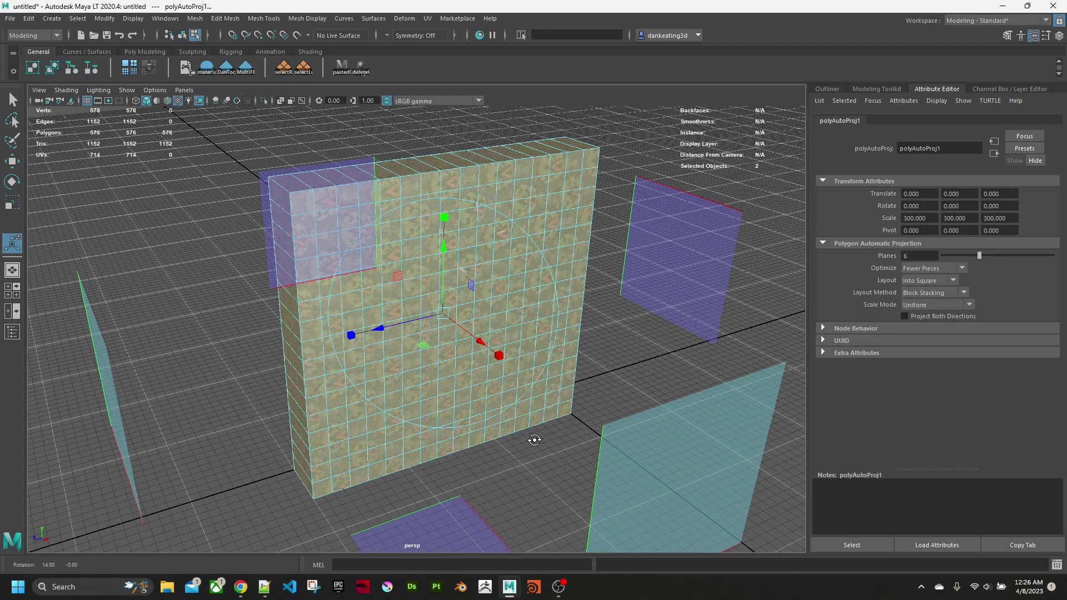
pyautogui.press('q')
pyautogui.press('F11')
pyautogui.press('F9')
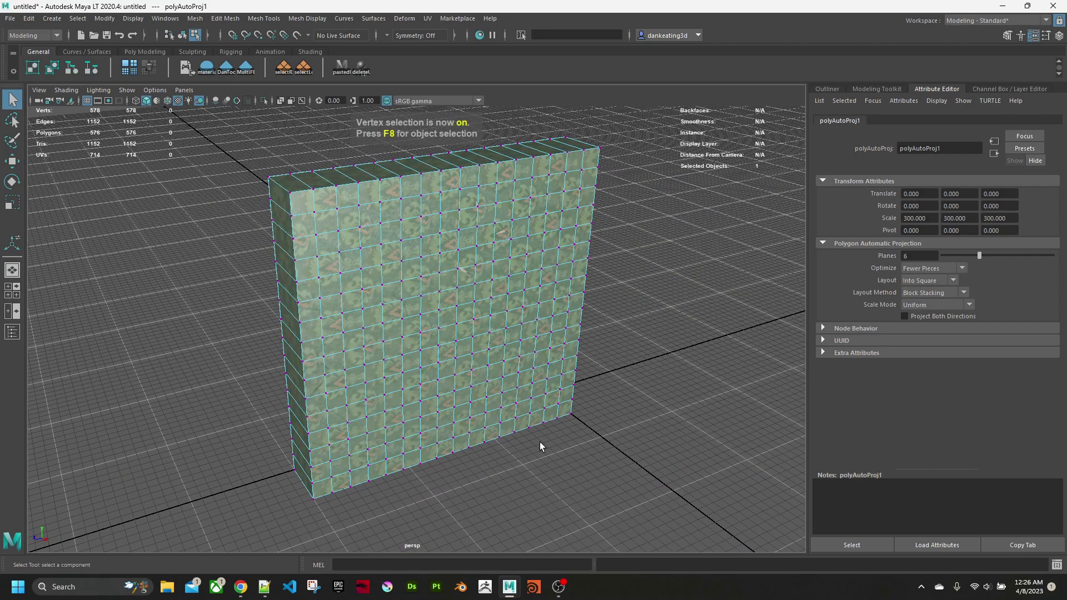
pyautogui.press('F8')
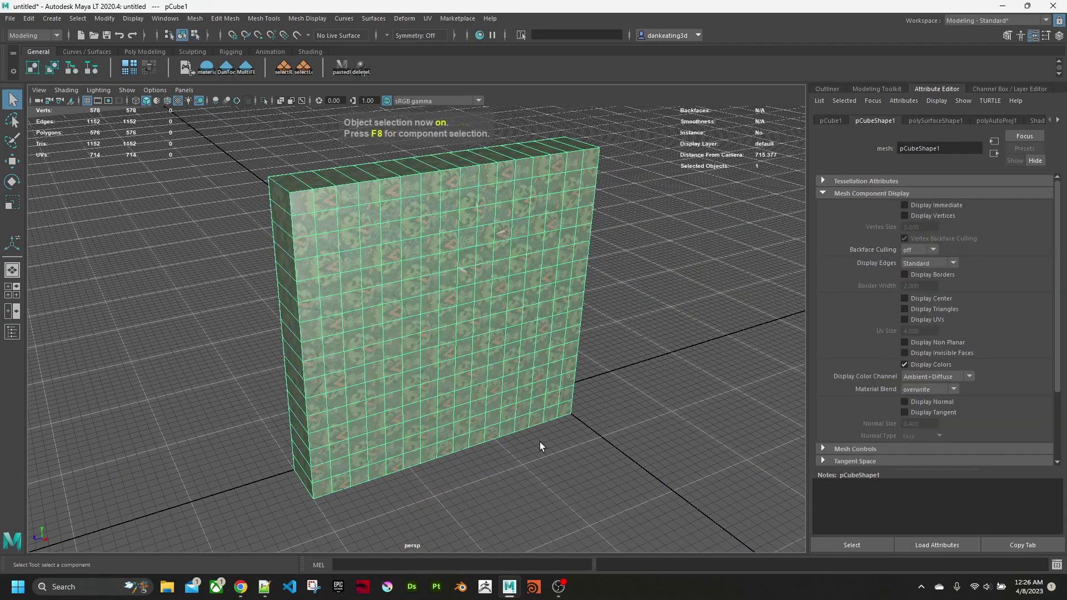
pyautogui.keyDown('alt'); pyautogui.moveTo(523, 391); pyautogui.dragTo(496, 362); pyautogui.keyUp('alt')
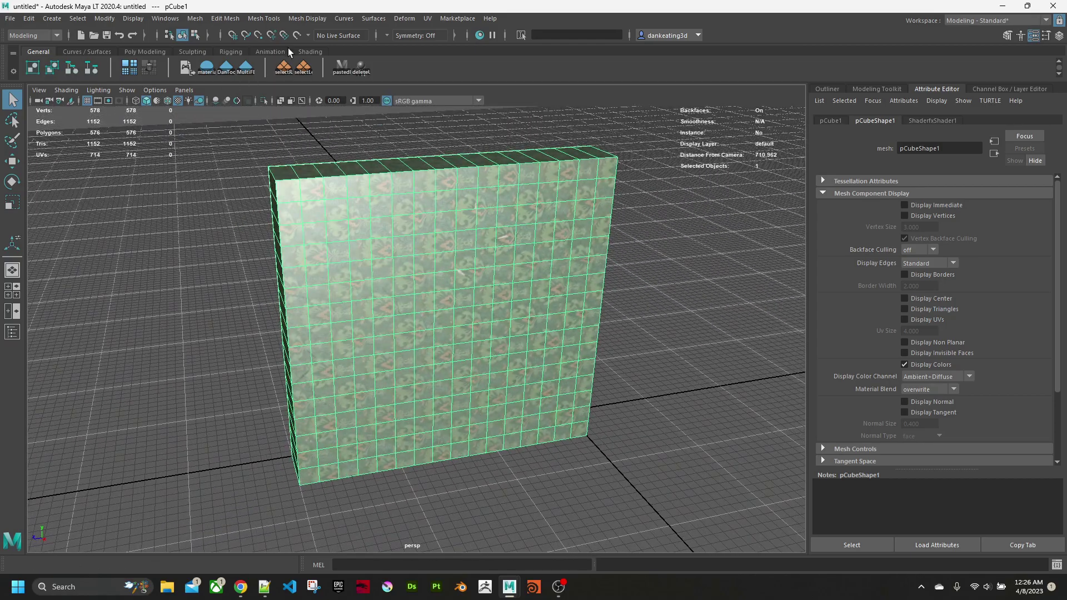
# Start the Paint Vertex Color Tool from Mesh Display with red as the paint colour
pyautogui.click(264, 18)
pyautogui.moveTo(303, 19)
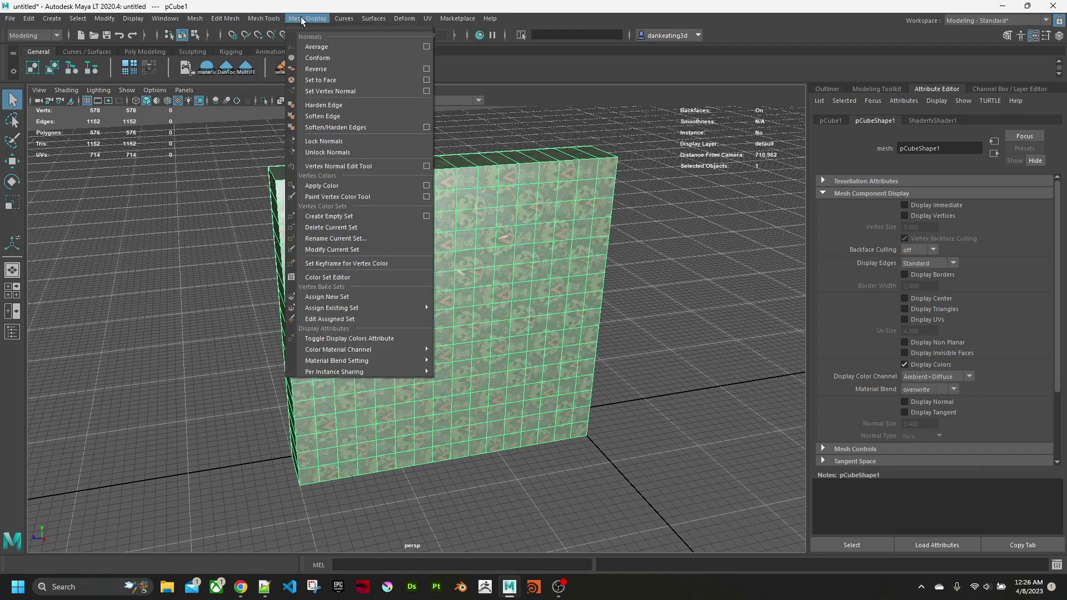
pyautogui.click(426, 198)
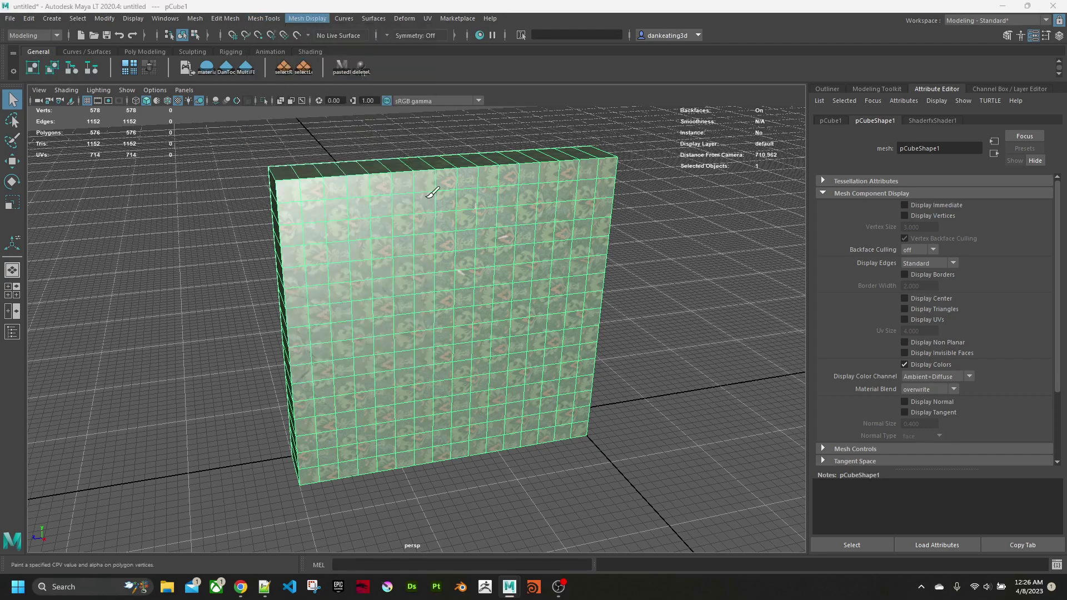
pyautogui.moveTo(155, 85); pyautogui.dragTo(127, 90)
pyautogui.click(112, 280)
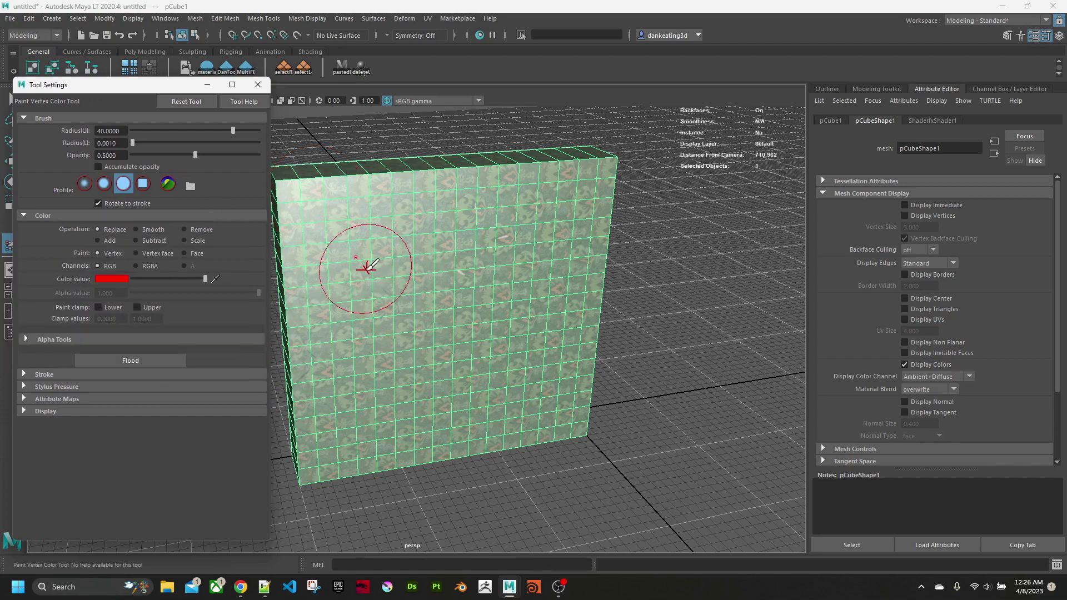
# Paint red vertex colour over the left, upper-right and middle of the wall
pyautogui.keyDown('alt'); pyautogui.moveTo(364, 267); pyautogui.dragTo(383, 213); pyautogui.keyUp('alt')
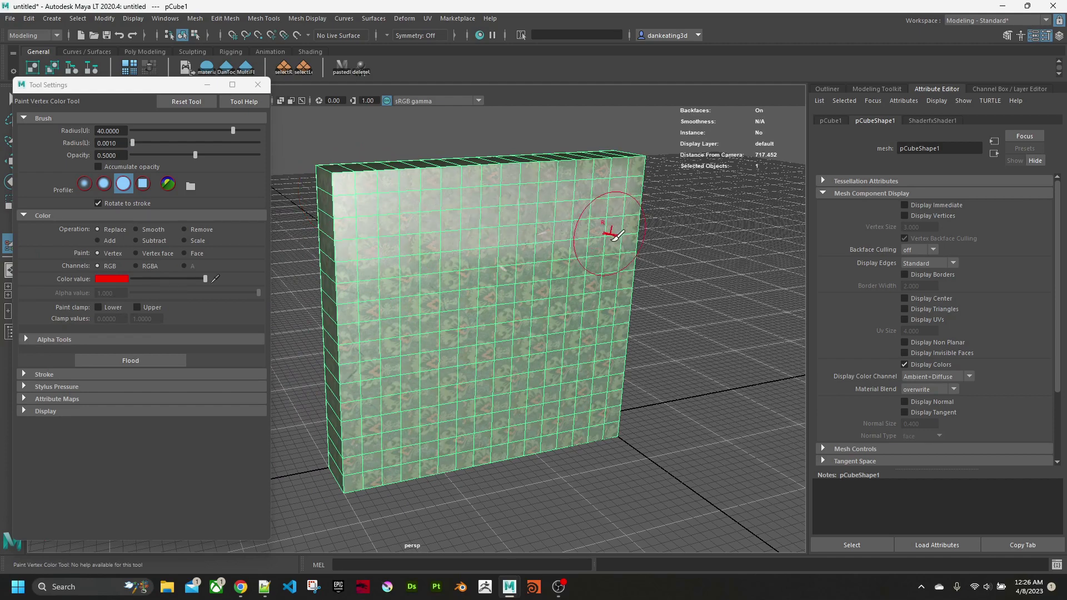
pyautogui.keyDown('alt'); pyautogui.moveTo(615, 239); pyautogui.dragTo(550, 289); pyautogui.keyUp('alt')
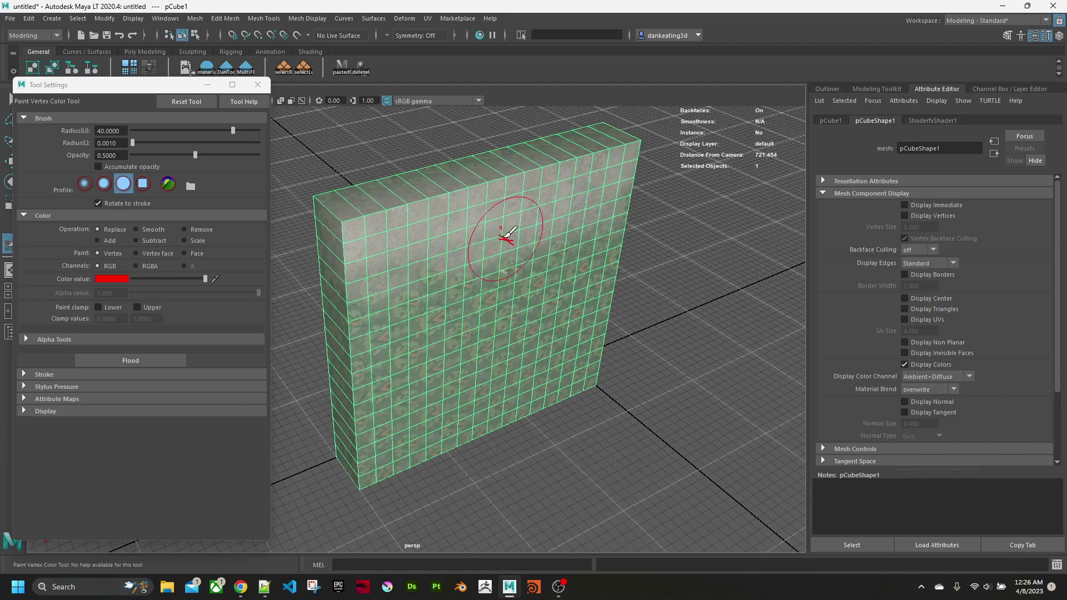
pyautogui.moveTo(493, 222)
pyautogui.keyDown('alt'); pyautogui.mouseDown()
pyautogui.moveTo(408, 202)
pyautogui.moveTo(403, 231)
pyautogui.moveTo(409, 245)
pyautogui.moveTo(452, 202)
pyautogui.moveTo(572, 292)
pyautogui.mouseUp(); pyautogui.keyUp('alt')
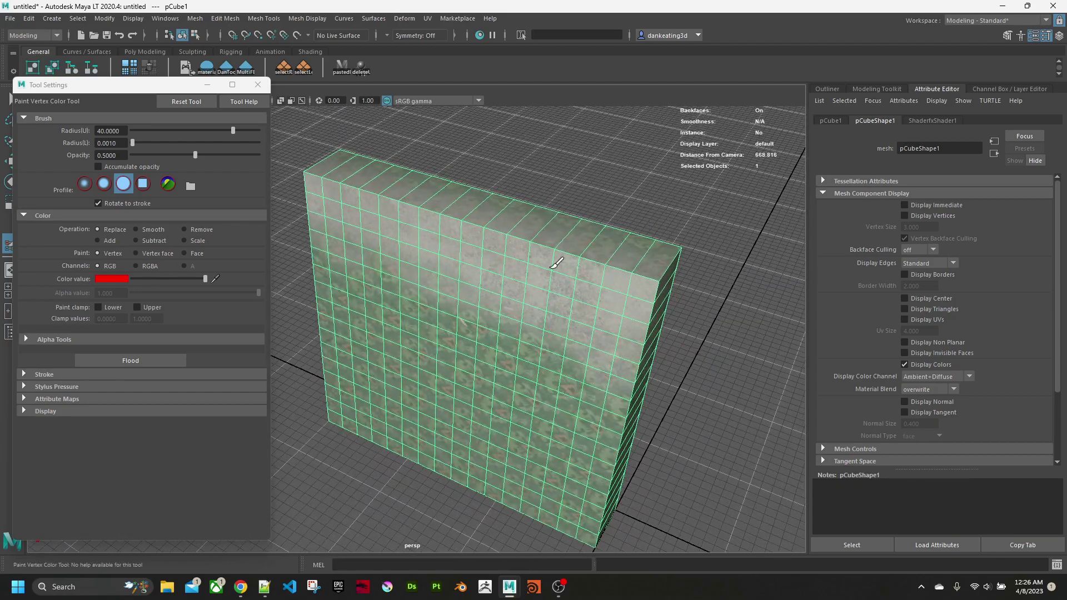
pyautogui.moveTo(452, 193)
pyautogui.keyDown('alt'); pyautogui.mouseDown()
pyautogui.moveTo(443, 214)
pyautogui.moveTo(538, 282)
pyautogui.mouseUp(); pyautogui.keyUp('alt')
pyautogui.moveTo(503, 313)
pyautogui.keyDown('alt'); pyautogui.mouseDown()
pyautogui.moveTo(512, 353)
pyautogui.moveTo(508, 315)
pyautogui.mouseUp(); pyautogui.keyUp('alt')
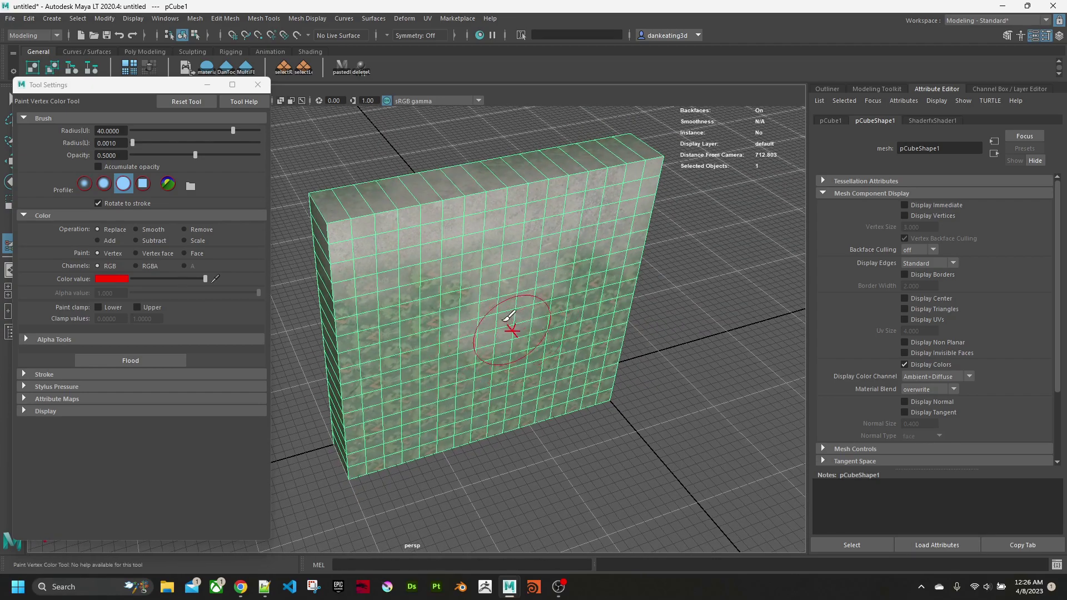
pyautogui.click(257, 85)
pyautogui.moveTo(550, 348)
pyautogui.keyDown('alt'); pyautogui.mouseDown()
pyautogui.moveTo(575, 360)
pyautogui.moveTo(505, 336)
pyautogui.moveTo(612, 352)
pyautogui.moveTo(567, 360)
pyautogui.moveTo(525, 322)
pyautogui.moveTo(547, 345)
pyautogui.moveTo(553, 319)
pyautogui.mouseUp(); pyautogui.keyUp('alt')
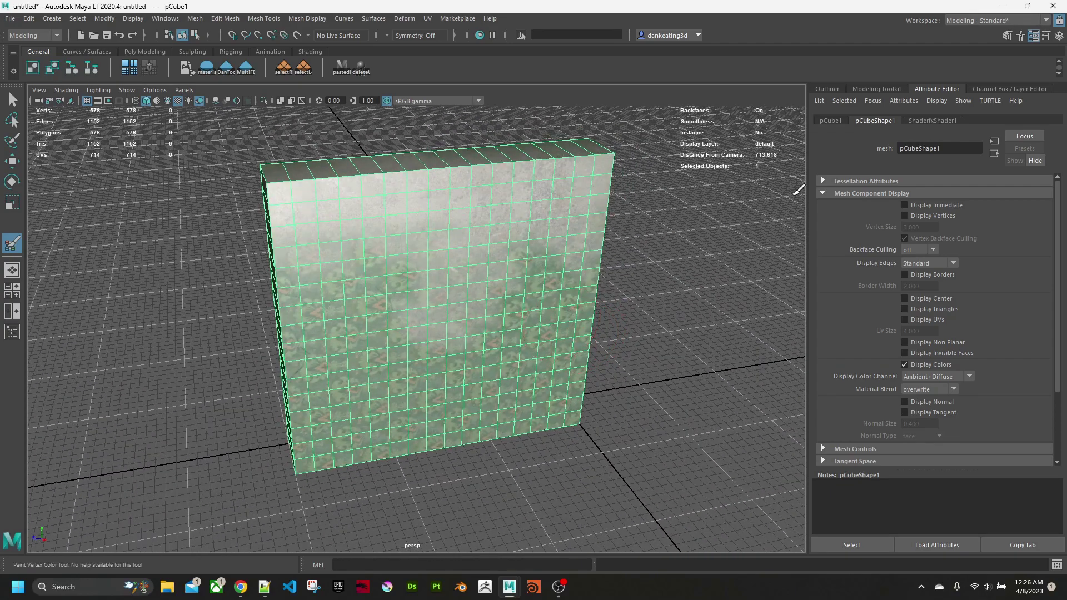
# Open the ShaderFX graph and move the VertexColor node to the left
pyautogui.click(928, 121)
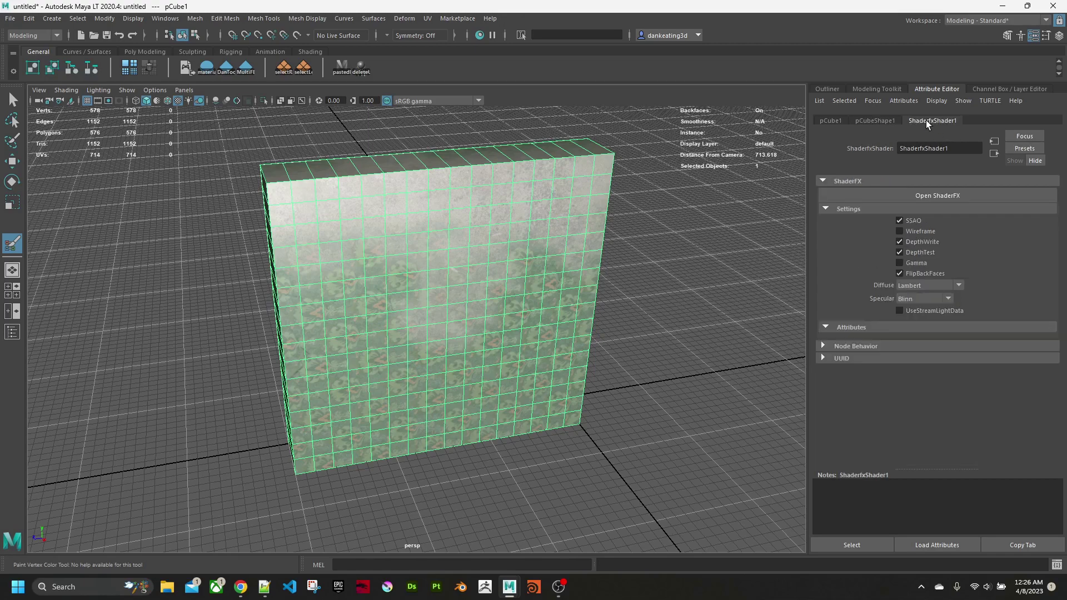
pyautogui.click(957, 196)
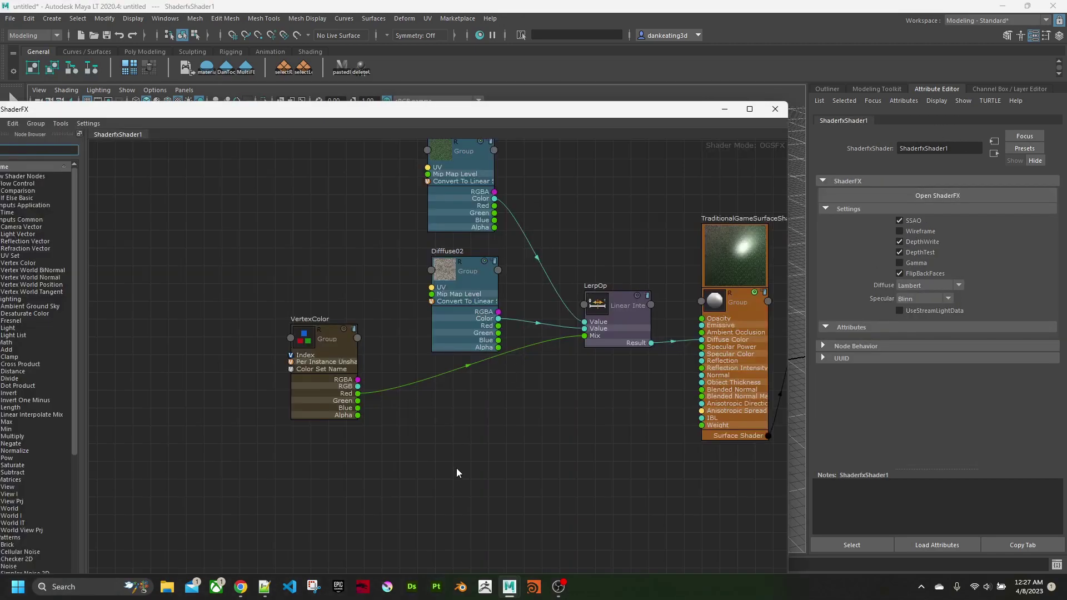
pyautogui.moveTo(455, 468); pyautogui.dragTo(535, 372, button='middle')
pyautogui.scroll(-3, 478, 359)
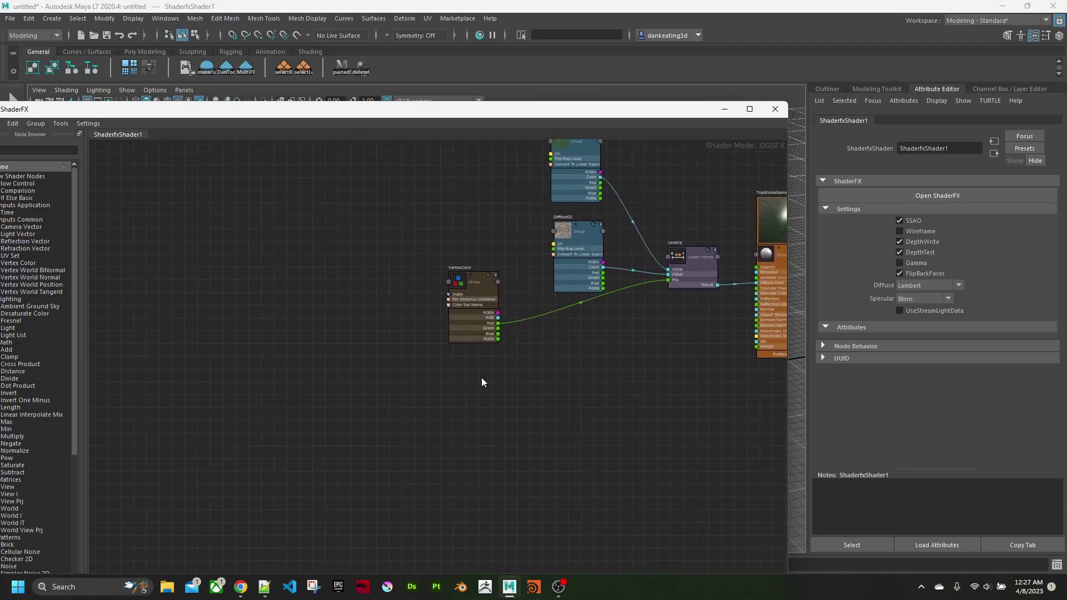
pyautogui.moveTo(470, 323); pyautogui.dragTo(292, 334)
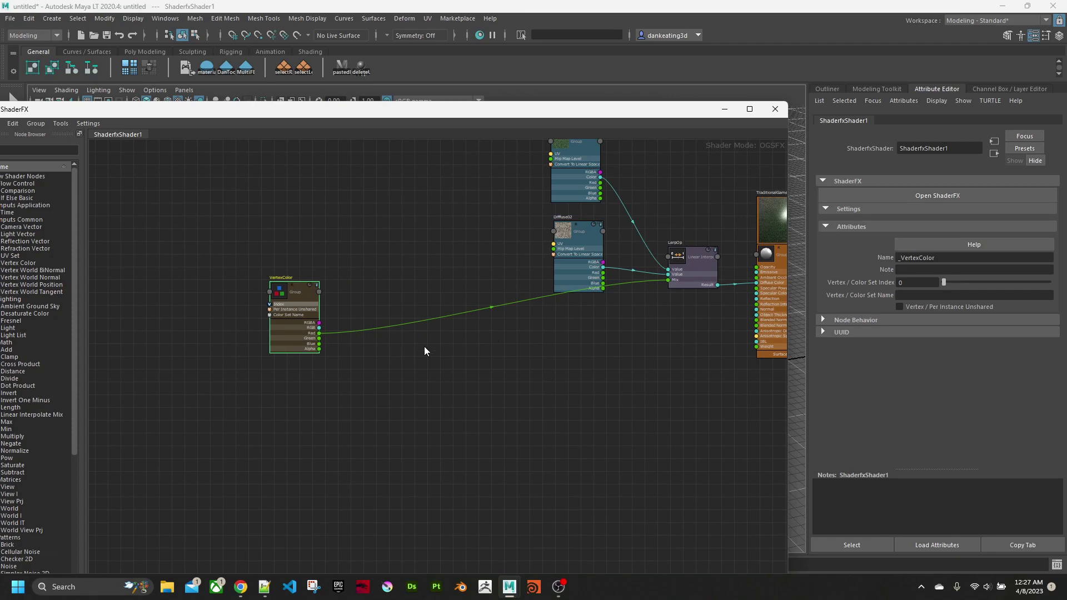
pyautogui.moveTo(287, 336); pyautogui.dragTo(245, 336)
pyautogui.scroll(2, 245, 336)
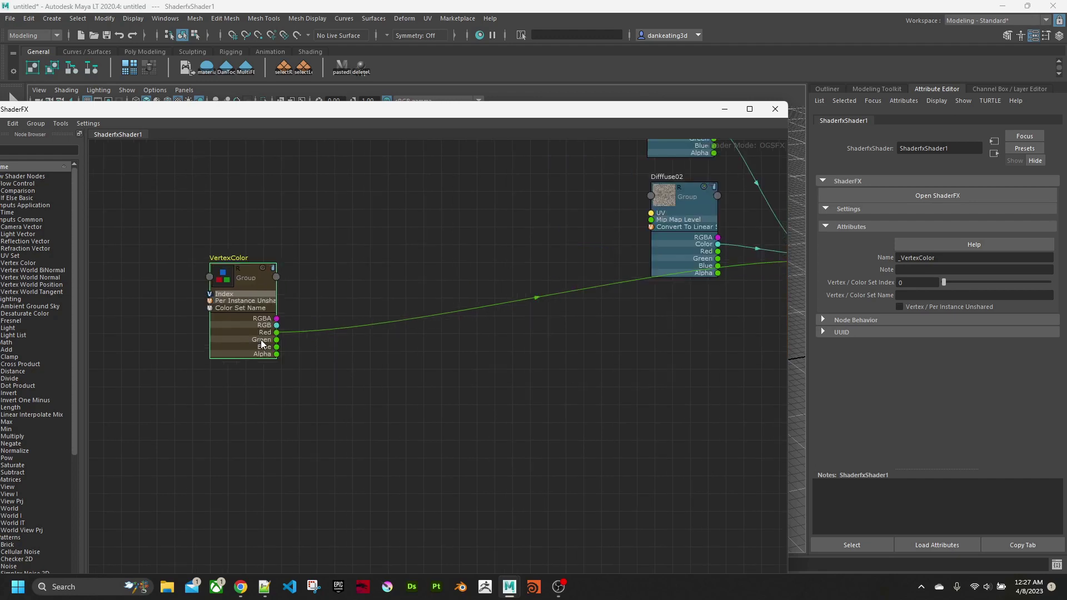
pyautogui.moveTo(266, 111); pyautogui.dragTo(319, 63)
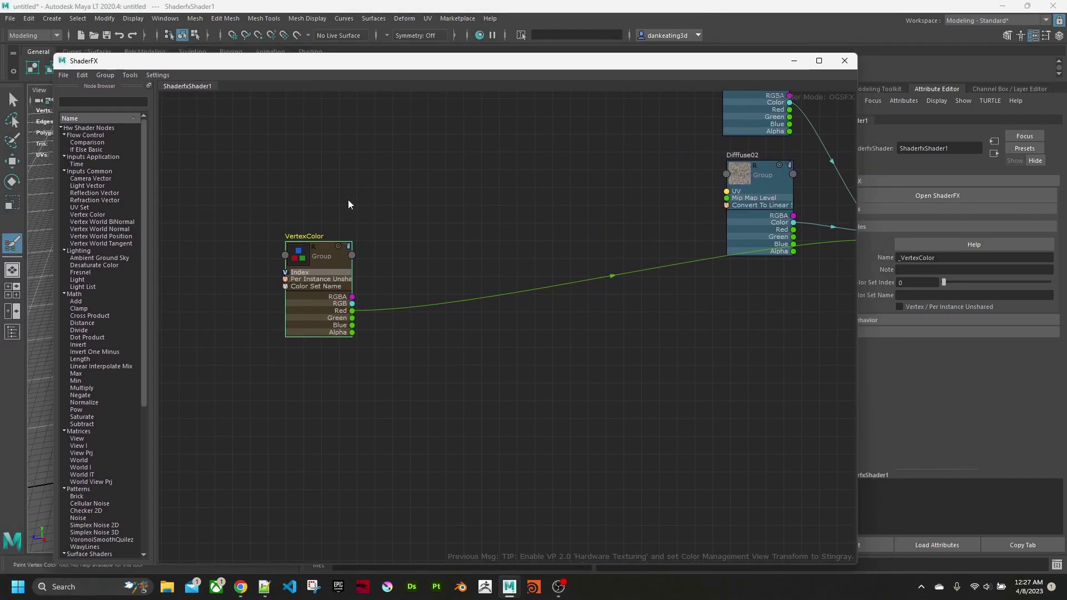
pyautogui.click(328, 193)
# Search the Node Browser for 'texture' and add a Texture Map node above VertexColor
pyautogui.click(106, 102)
pyautogui.write('re')
pyautogui.press('BackSpace')
pyautogui.press('BackSpace')
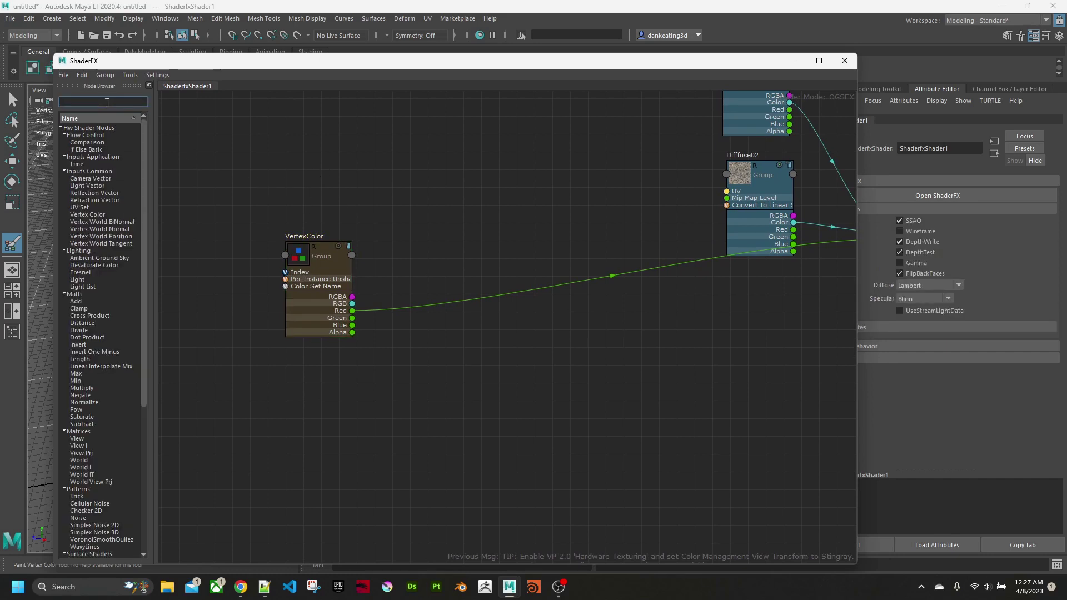
pyautogui.write('texture')
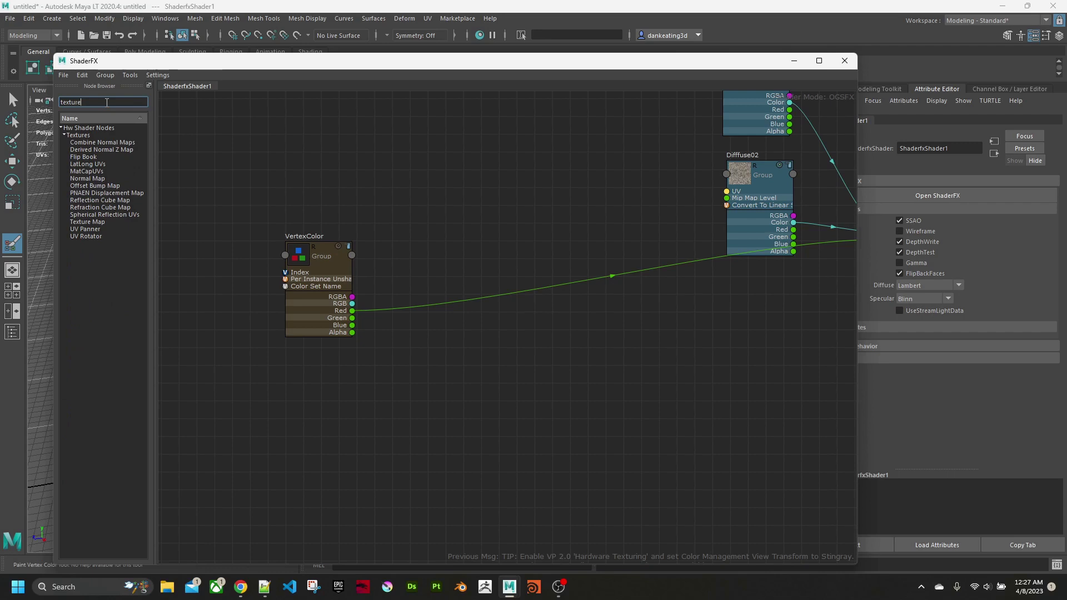
pyautogui.moveTo(88, 222); pyautogui.dragTo(323, 135)
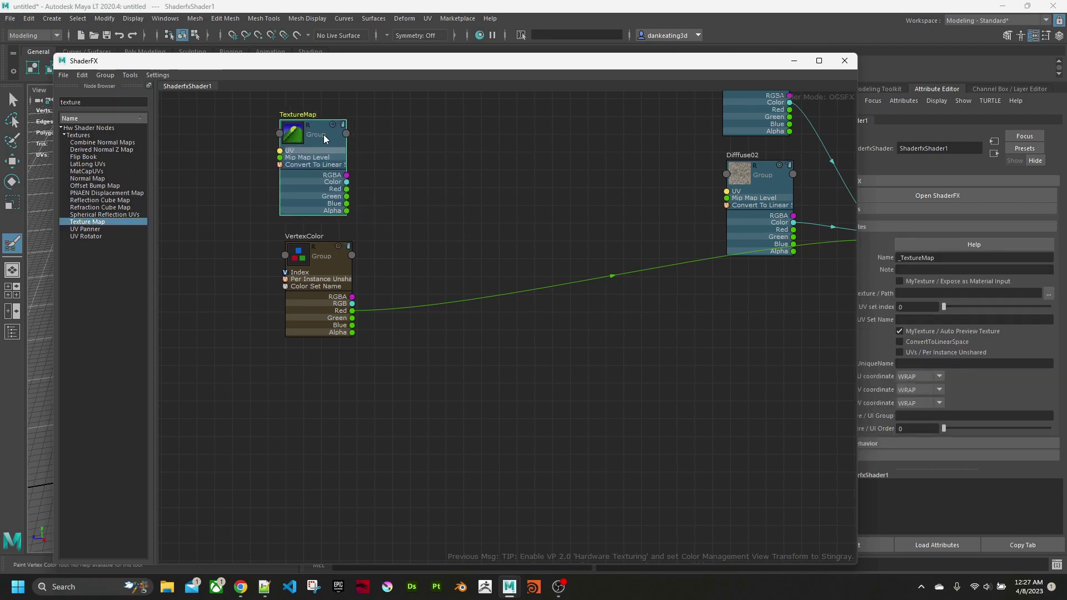
# Rename the new Texture Map node to blendTexture
pyautogui.doubleClick(931, 256)
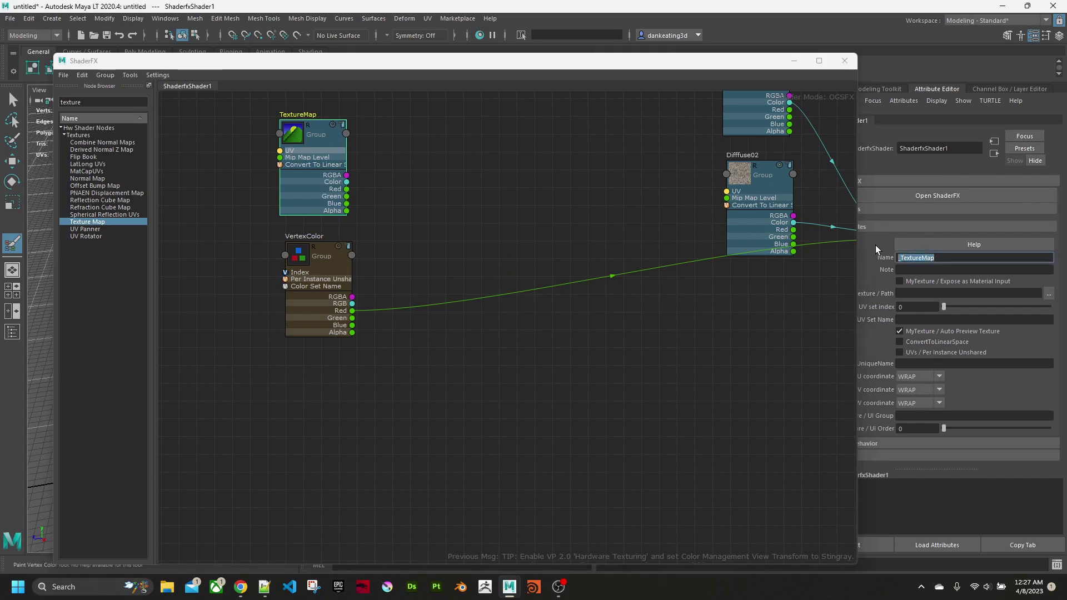
pyautogui.write('blendTexut')
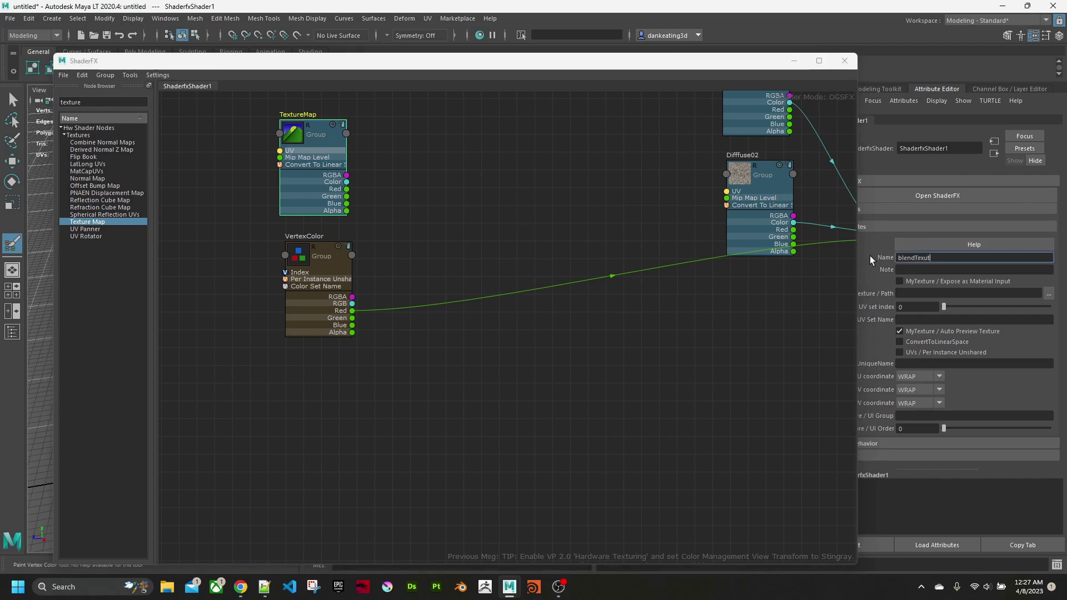
pyautogui.press('BackSpace')
pyautogui.press('BackSpace')
pyautogui.write('ture')
pyautogui.press('Return')
pyautogui.moveTo(510, 255); pyautogui.dragTo(498, 263, button='middle')
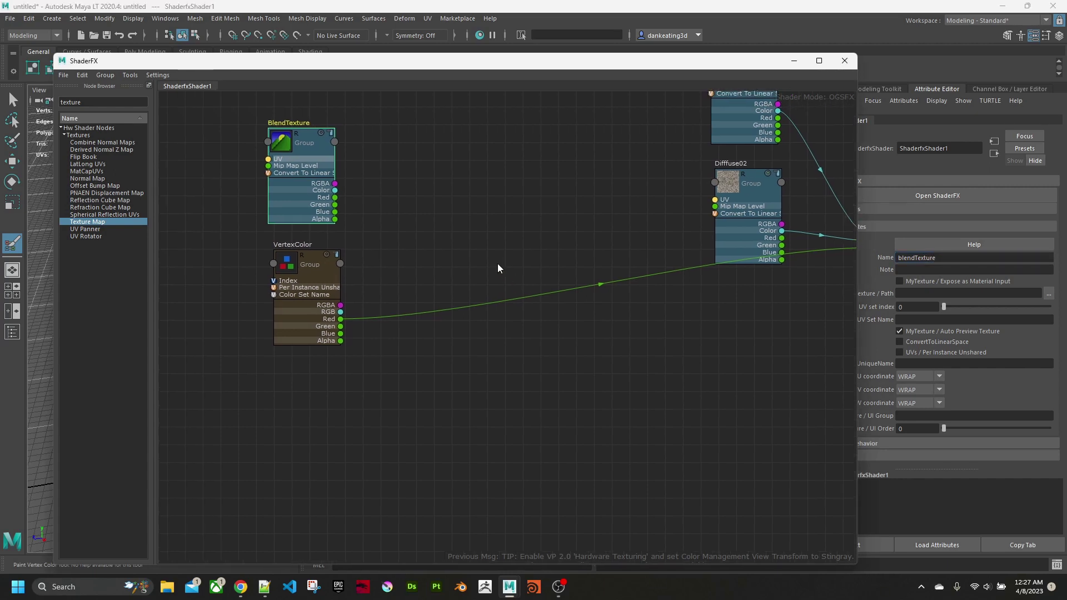
# Add a Multiply node wired from BlendTexture's Color, then delete that attempt
pyautogui.click(426, 278)
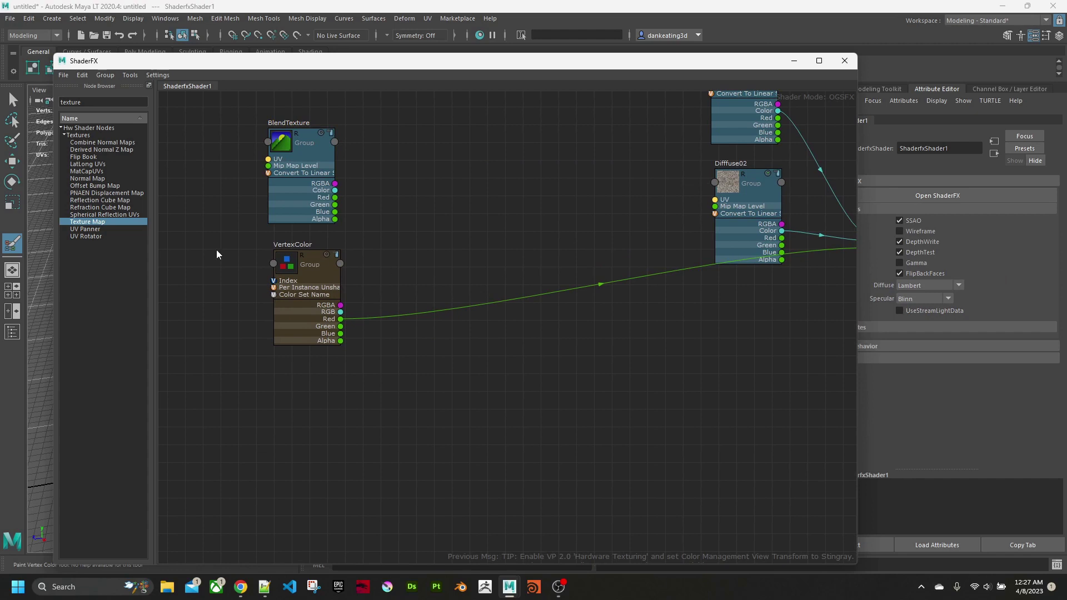
pyautogui.doubleClick(98, 102)
pyautogui.press('BackSpace')
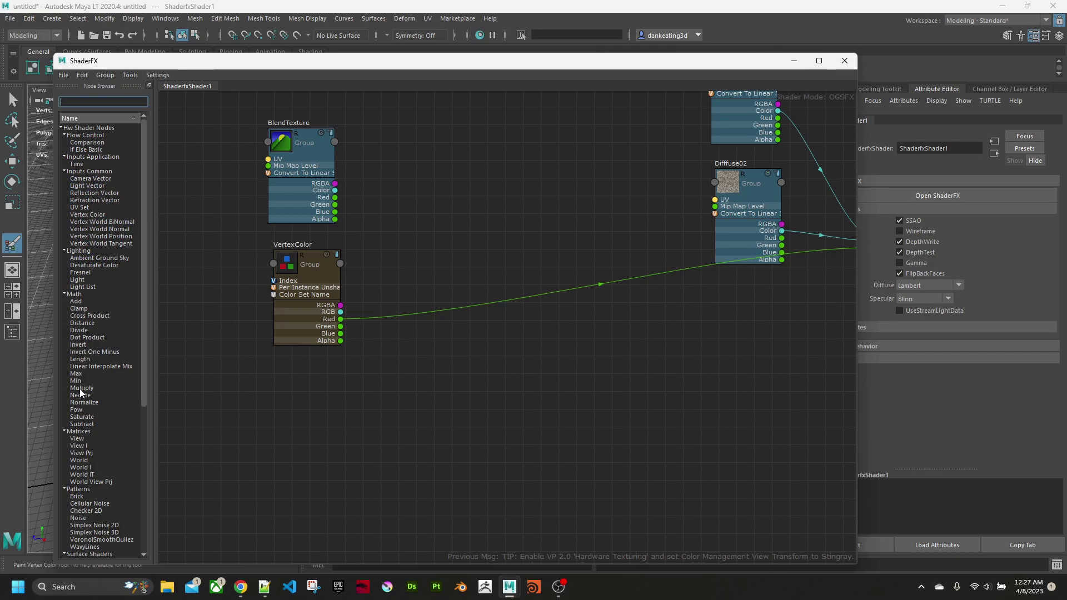
pyautogui.moveTo(81, 387); pyautogui.dragTo(460, 239)
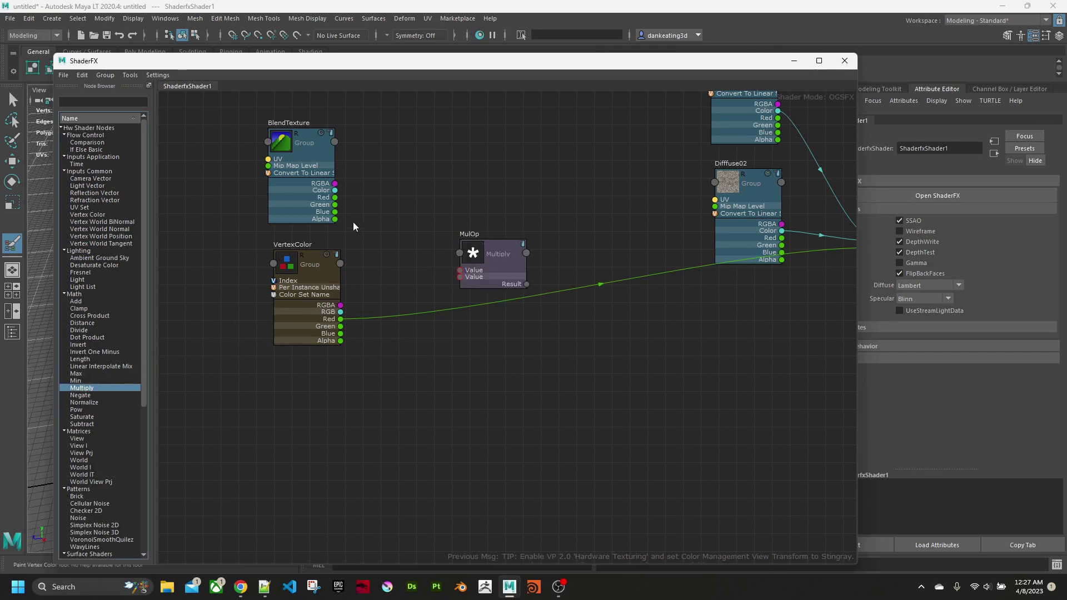
pyautogui.moveTo(335, 190); pyautogui.dragTo(372, 283)
pyautogui.moveTo(407, 238); pyautogui.dragTo(428, 223)
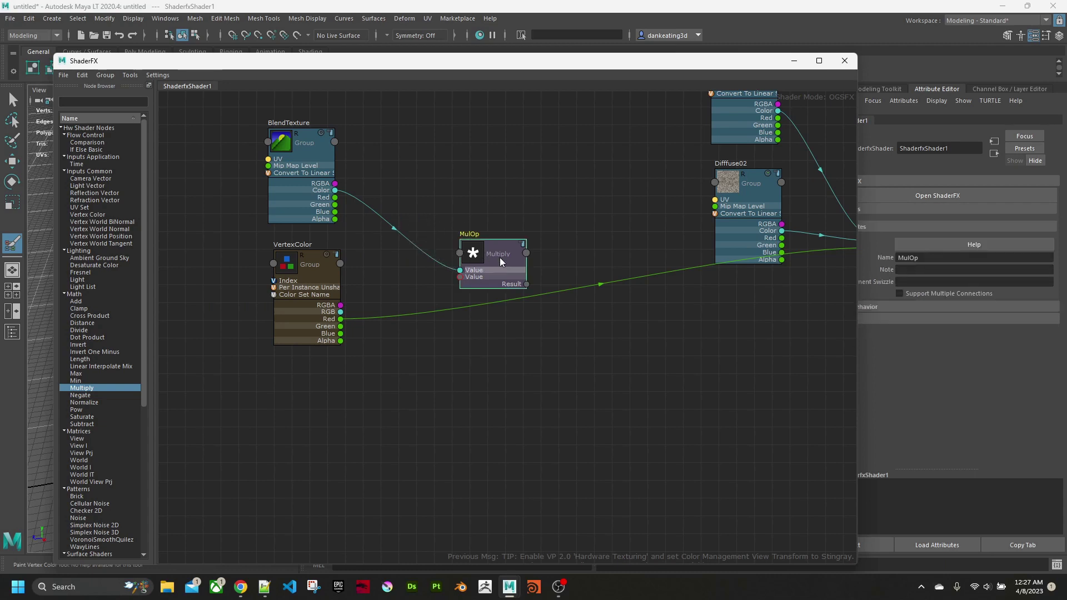
pyautogui.press('Delete')
# Add a Multiply node again and wire BlendTexture's Red into its first input
pyautogui.moveTo(84, 388); pyautogui.dragTo(483, 264)
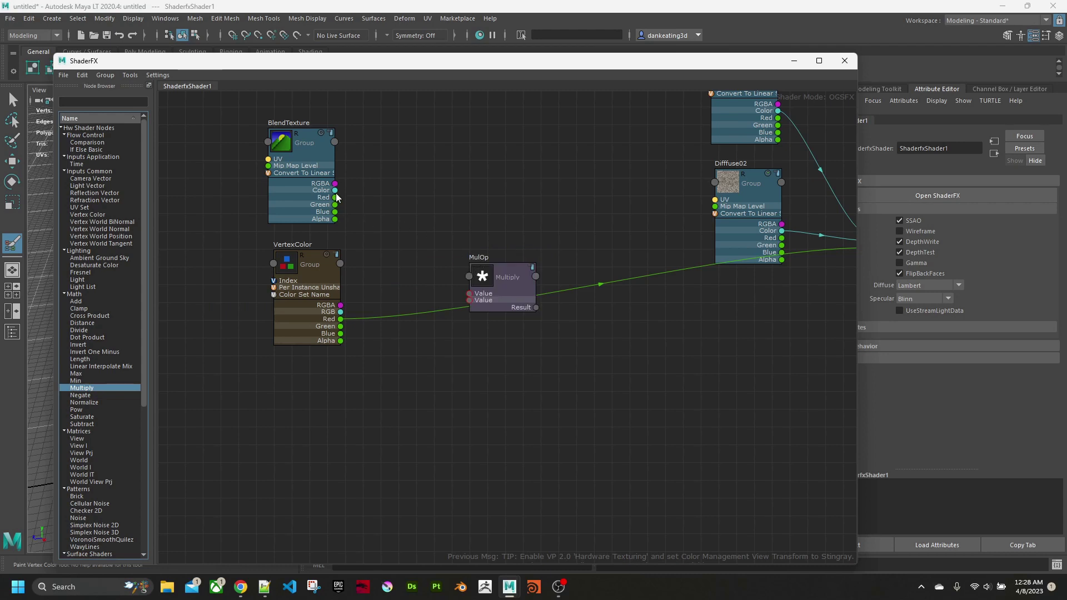
pyautogui.moveTo(335, 197); pyautogui.dragTo(470, 303)
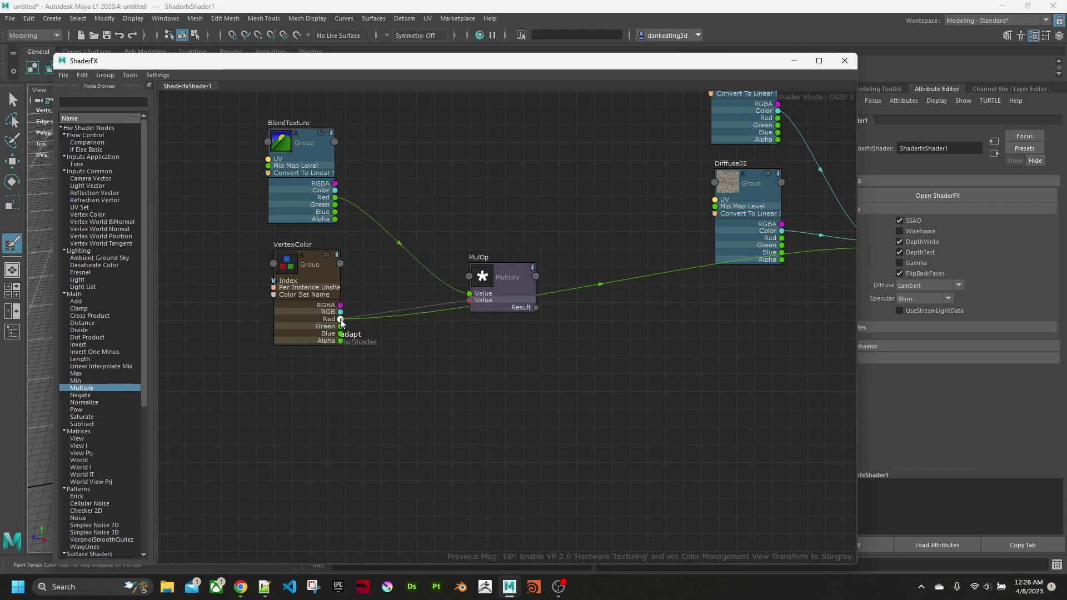
pyautogui.click(512, 302)
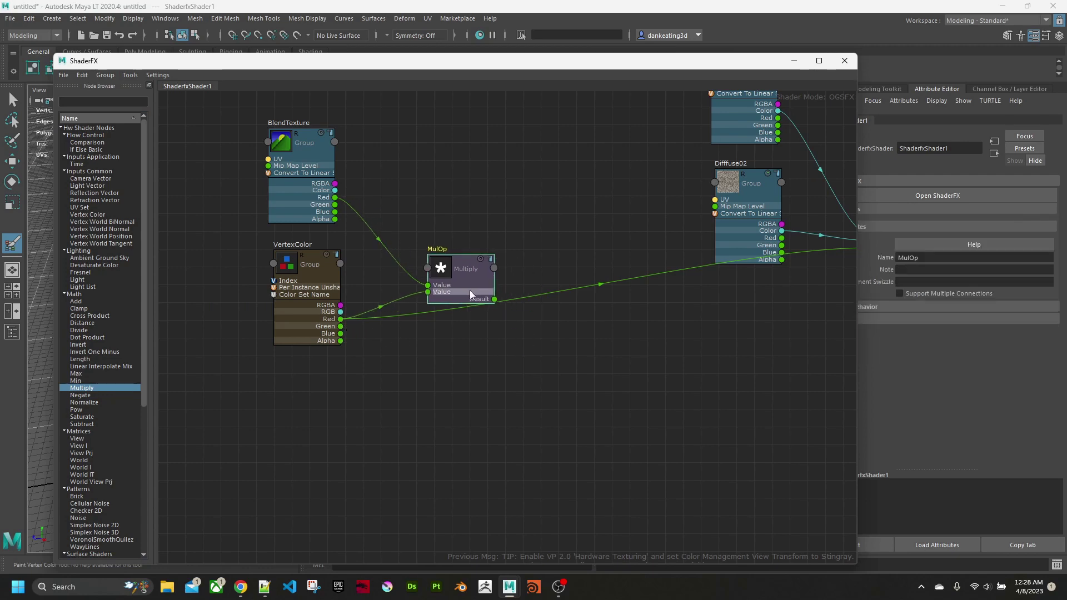
pyautogui.moveTo(569, 261); pyautogui.dragTo(495, 255, button='middle')
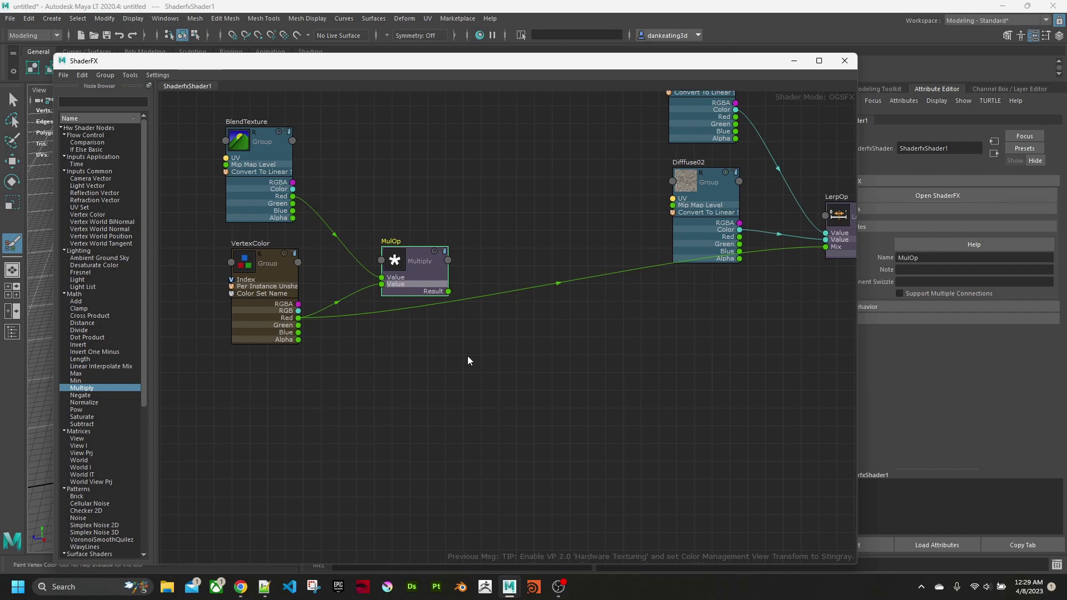
# Add an Add node and two Float nodes beside it
pyautogui.moveTo(75, 302); pyautogui.dragTo(368, 392)
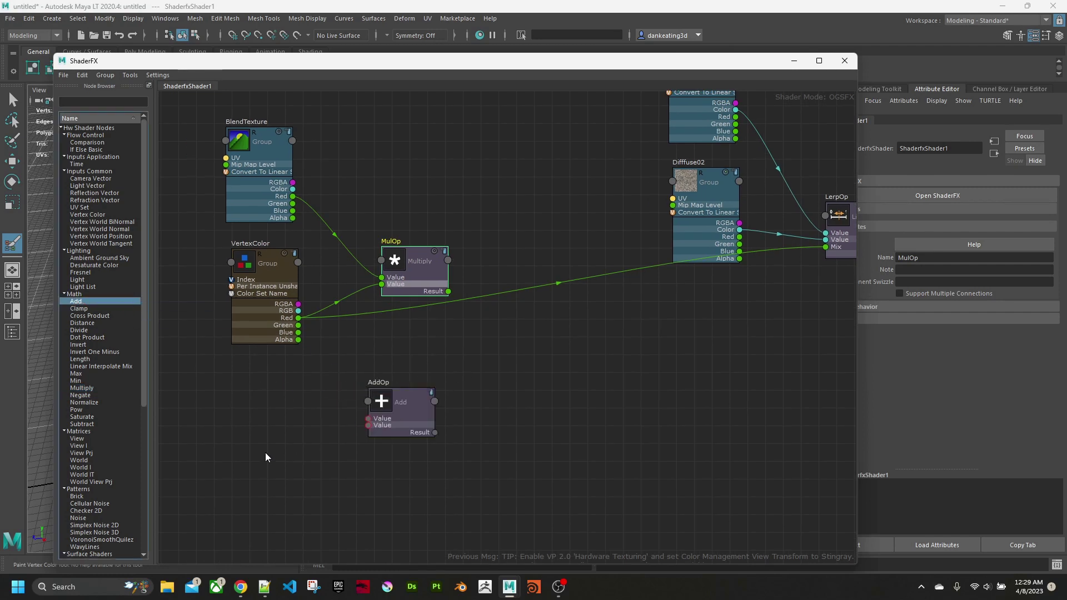
pyautogui.click(87, 102)
pyautogui.write('float')
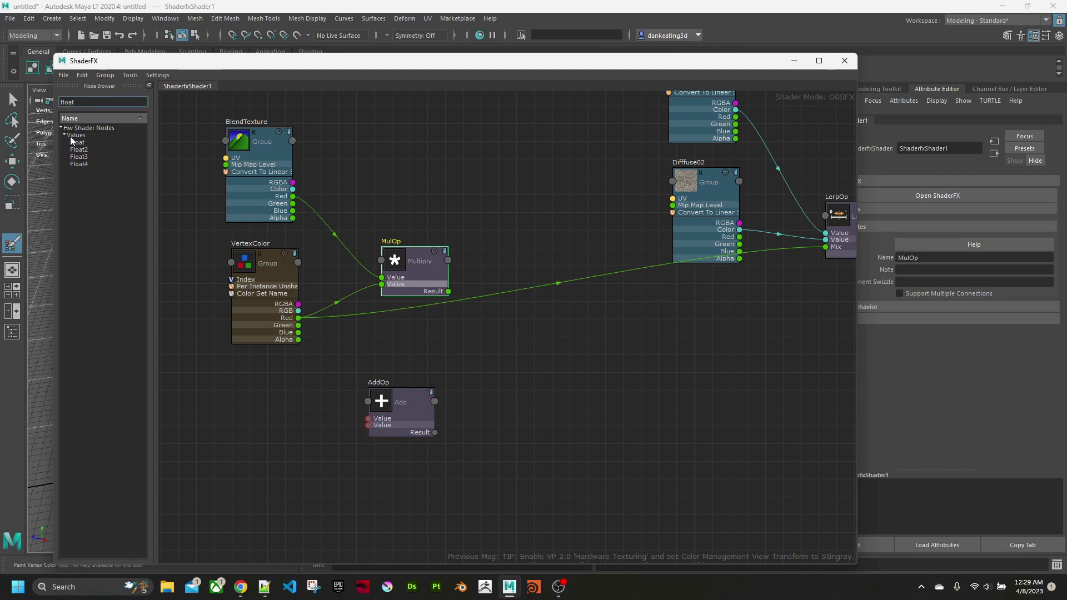
pyautogui.moveTo(72, 143); pyautogui.dragTo(242, 378)
pyautogui.moveTo(278, 447); pyautogui.dragTo(340, 425, button='middle')
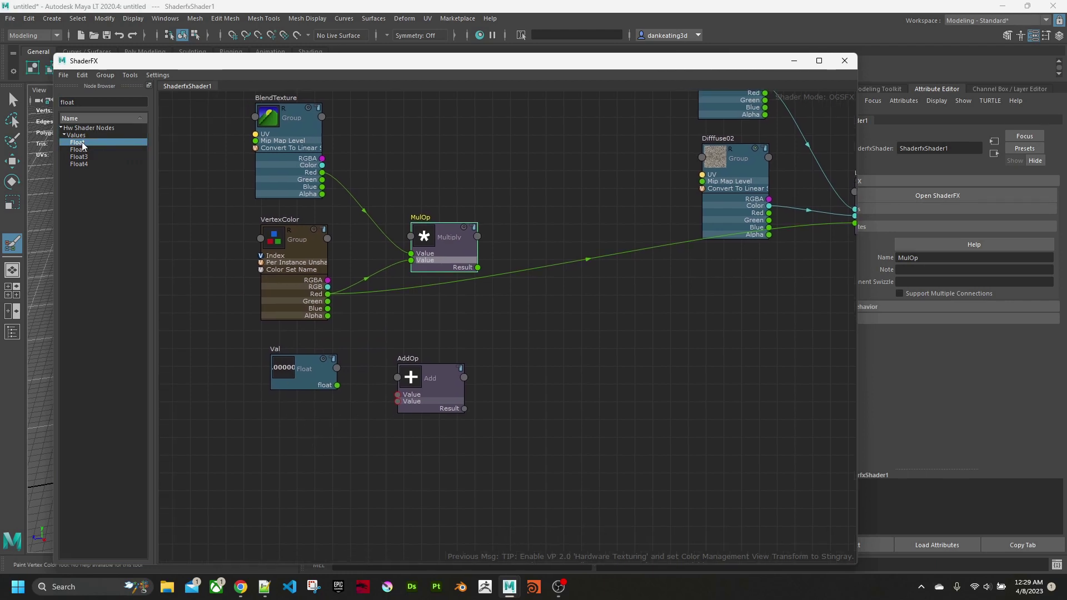
pyautogui.moveTo(81, 143); pyautogui.dragTo(282, 424)
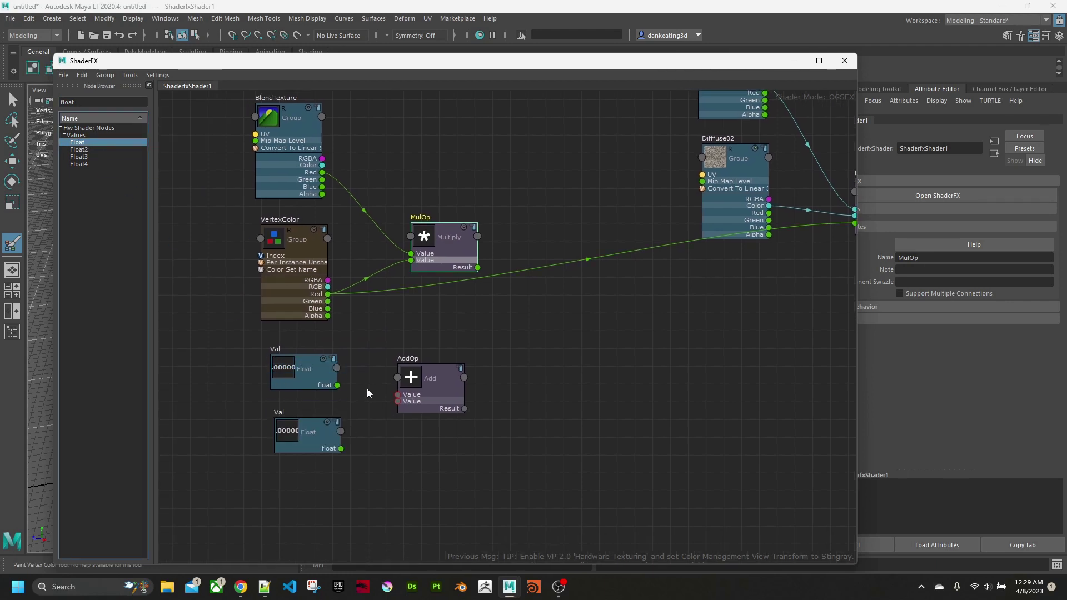
# Rename the upper Float to strength and wire Strength and Val into AddOp's inputs
pyautogui.click(322, 381)
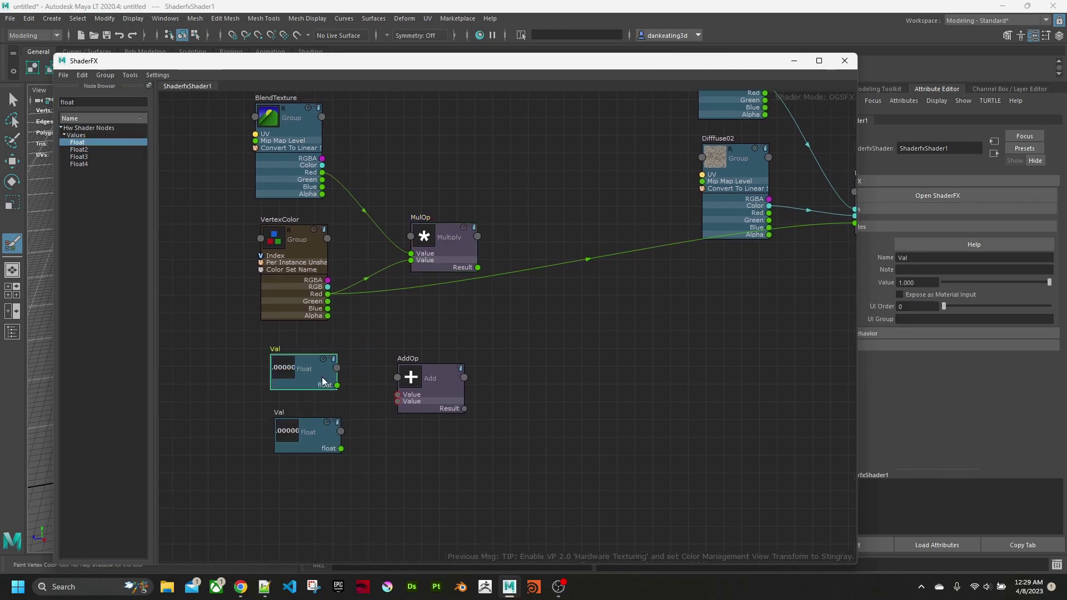
pyautogui.doubleClick(912, 257)
pyautogui.write('strength')
pyautogui.press('Return')
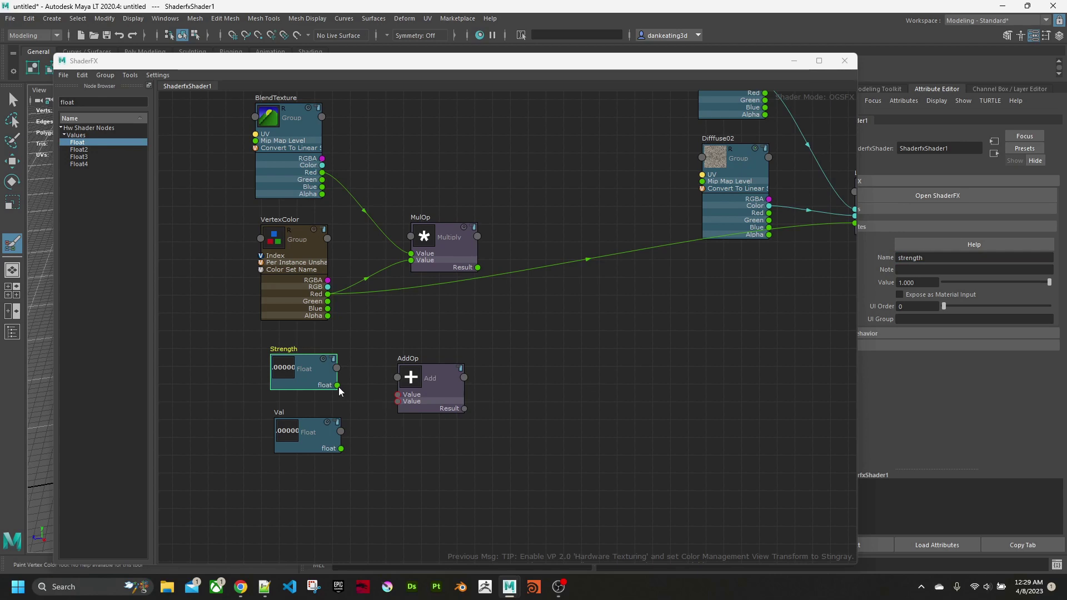
pyautogui.moveTo(337, 385); pyautogui.dragTo(397, 395)
pyautogui.click(317, 450)
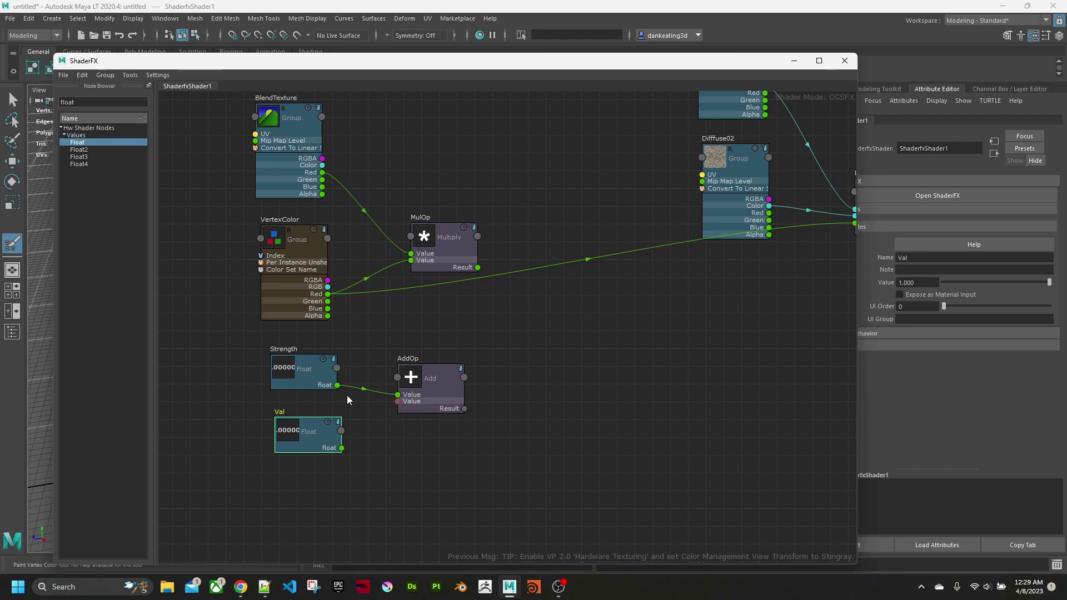
pyautogui.moveTo(389, 399); pyautogui.dragTo(395, 400)
pyautogui.moveTo(525, 398); pyautogui.dragTo(546, 406, button='middle')
# Expose Strength, BlendTexture and Diffuse02 as material inputs
pyautogui.click(301, 430)
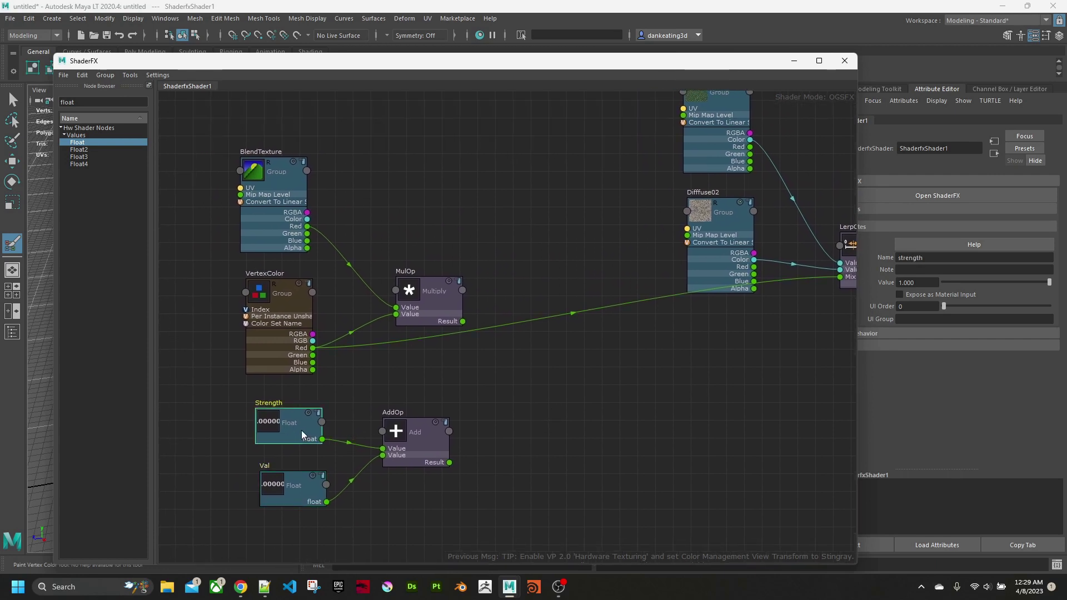
pyautogui.click(899, 295)
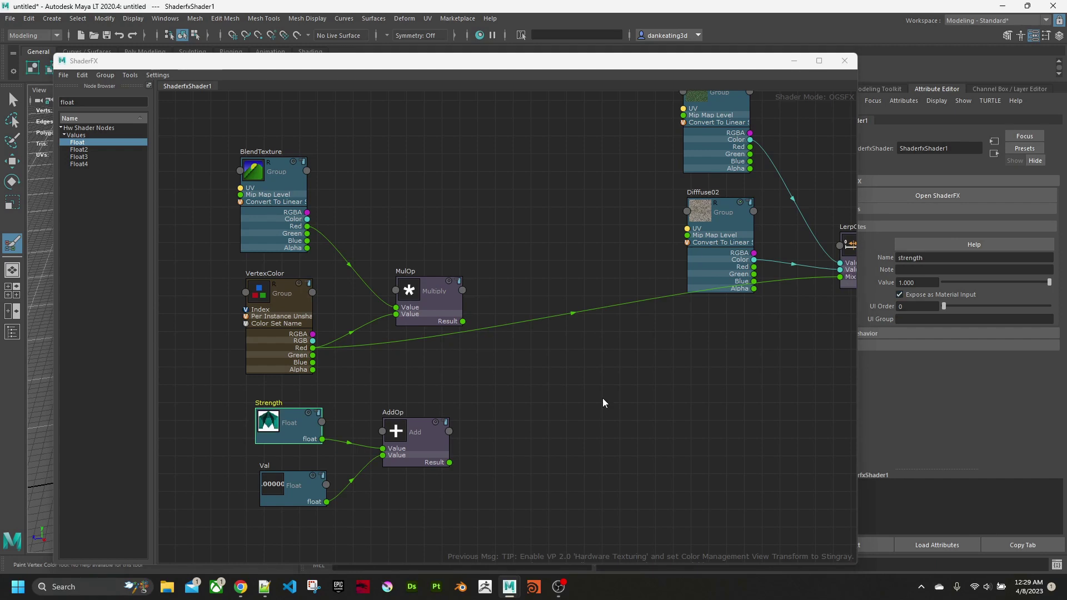
pyautogui.moveTo(644, 396); pyautogui.dragTo(627, 391, button='middle')
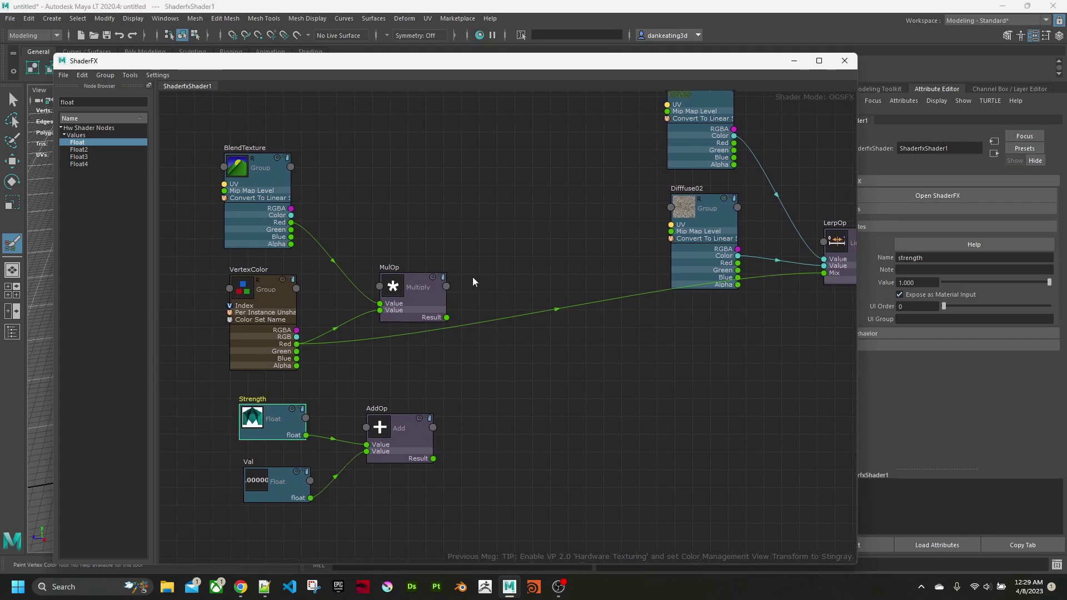
pyautogui.click(248, 226)
pyautogui.click(916, 282)
pyautogui.moveTo(732, 332); pyautogui.dragTo(576, 245, button='middle')
pyautogui.click(558, 195)
pyautogui.click(552, 314)
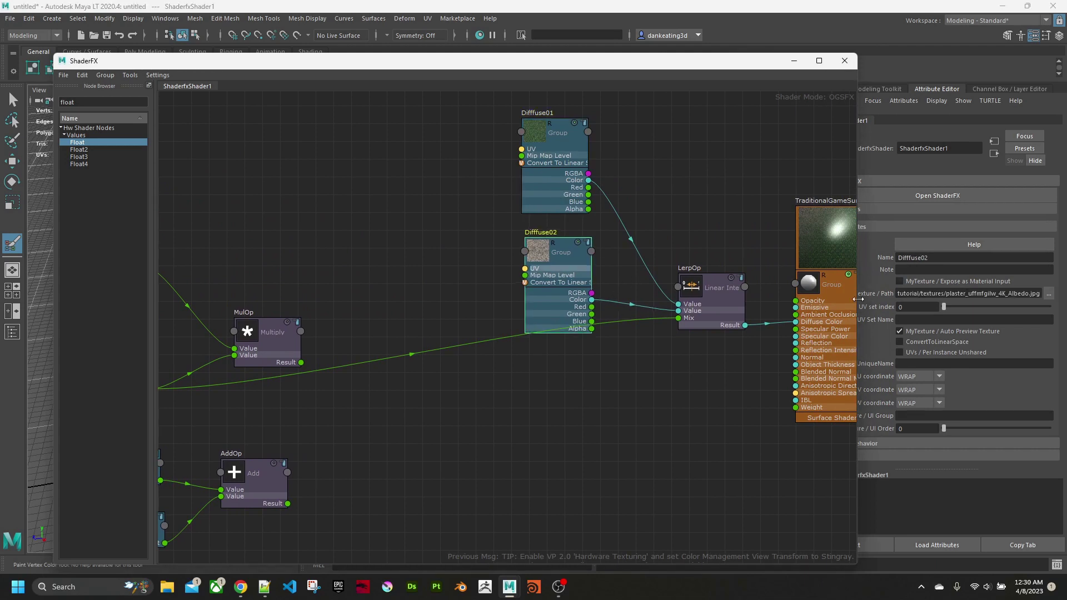
pyautogui.click(924, 284)
pyautogui.moveTo(585, 405); pyautogui.dragTo(609, 332, button='middle')
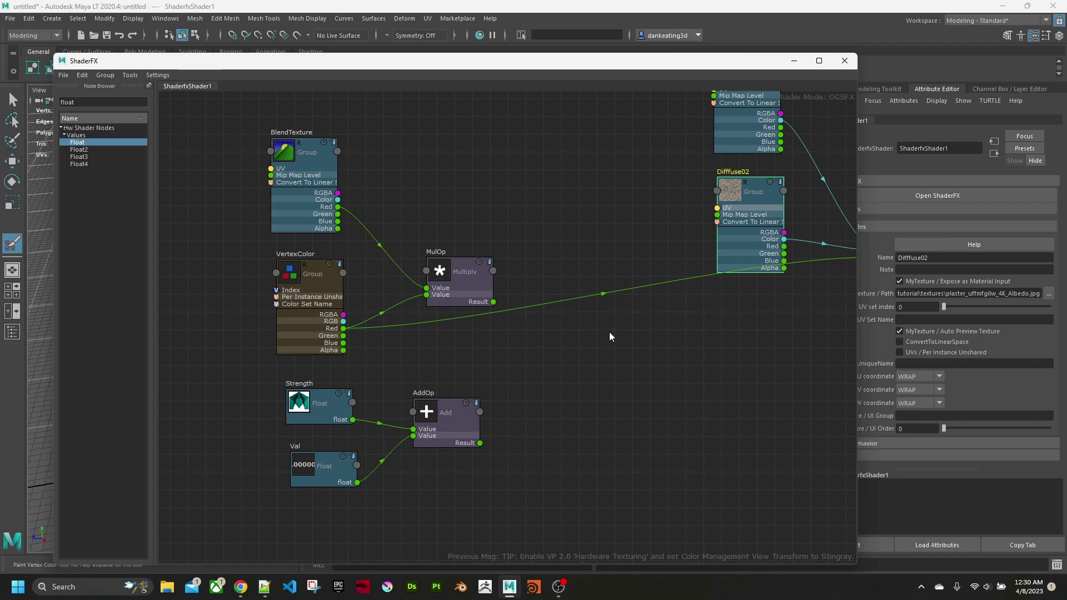
# Add a second Multiply node fed by the first MulOp's Result and move it up-left
pyautogui.click(589, 340)
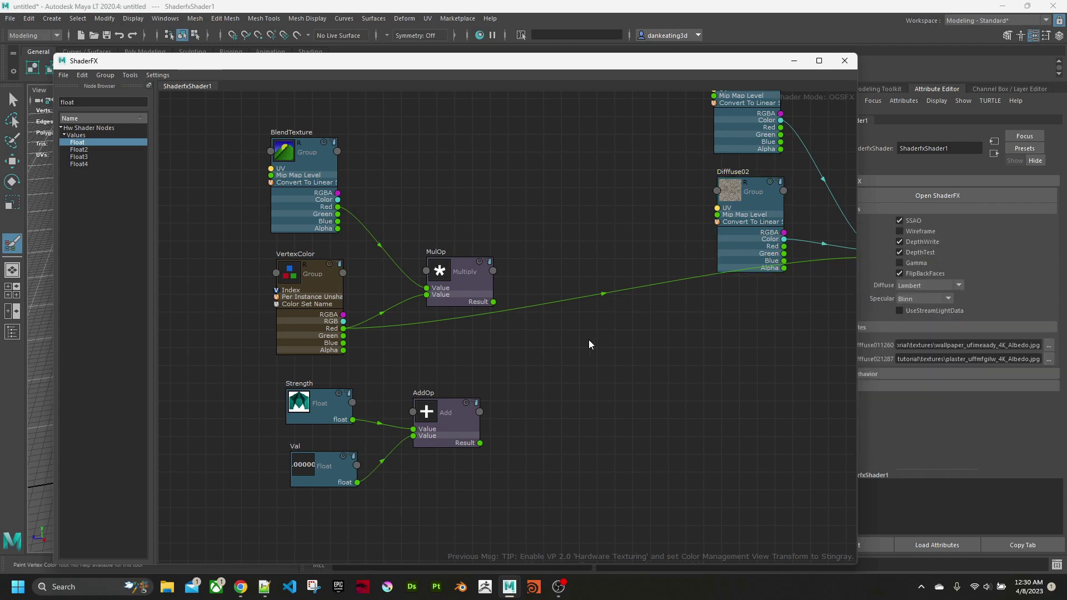
pyautogui.doubleClick(82, 102)
pyautogui.write('mul')
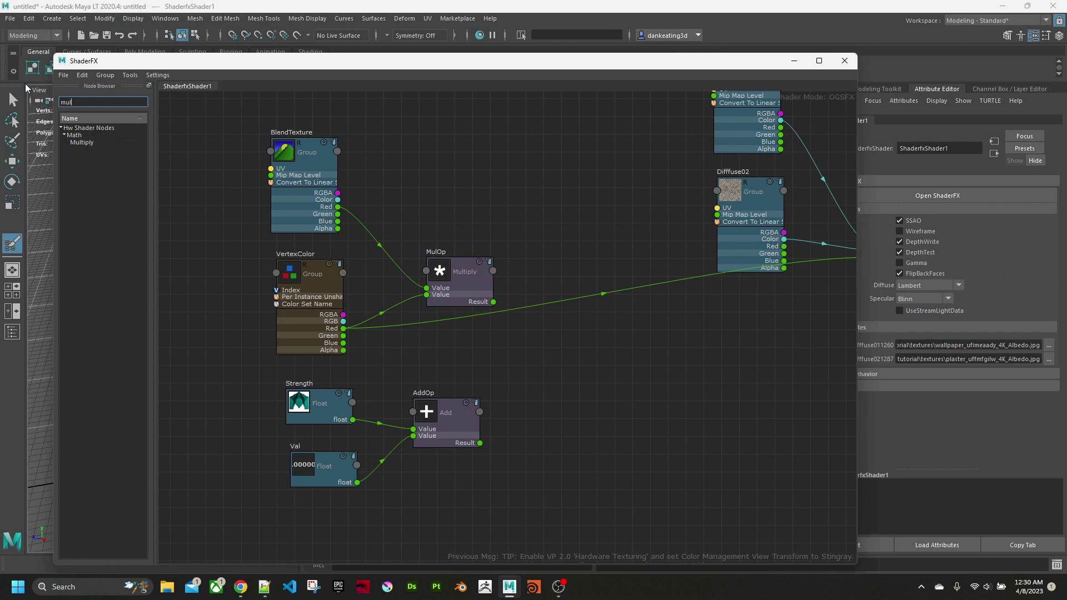
pyautogui.click(82, 142)
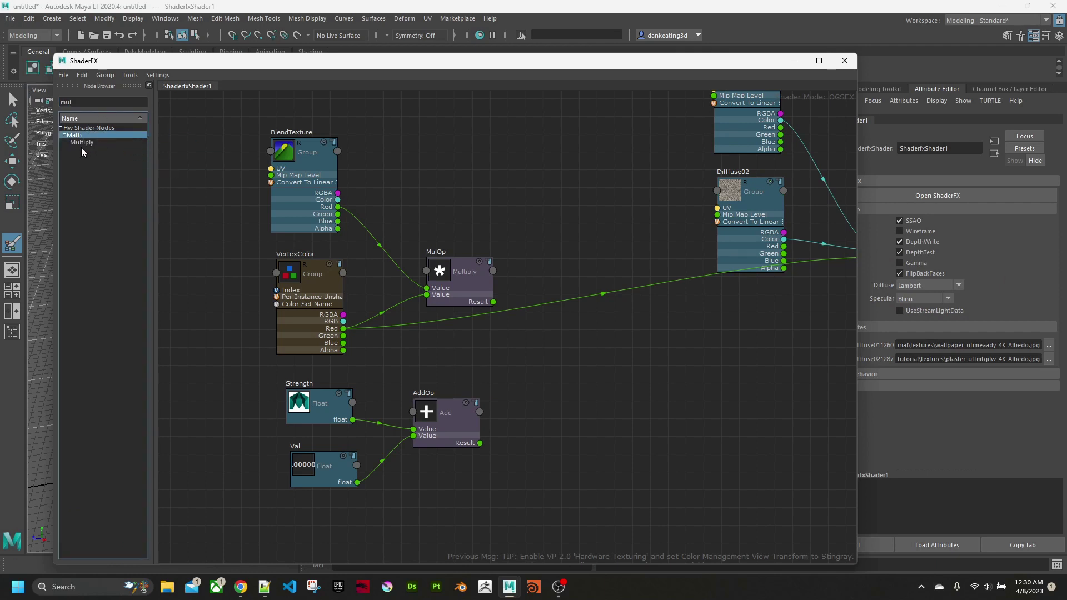
pyautogui.moveTo(81, 147); pyautogui.dragTo(596, 329)
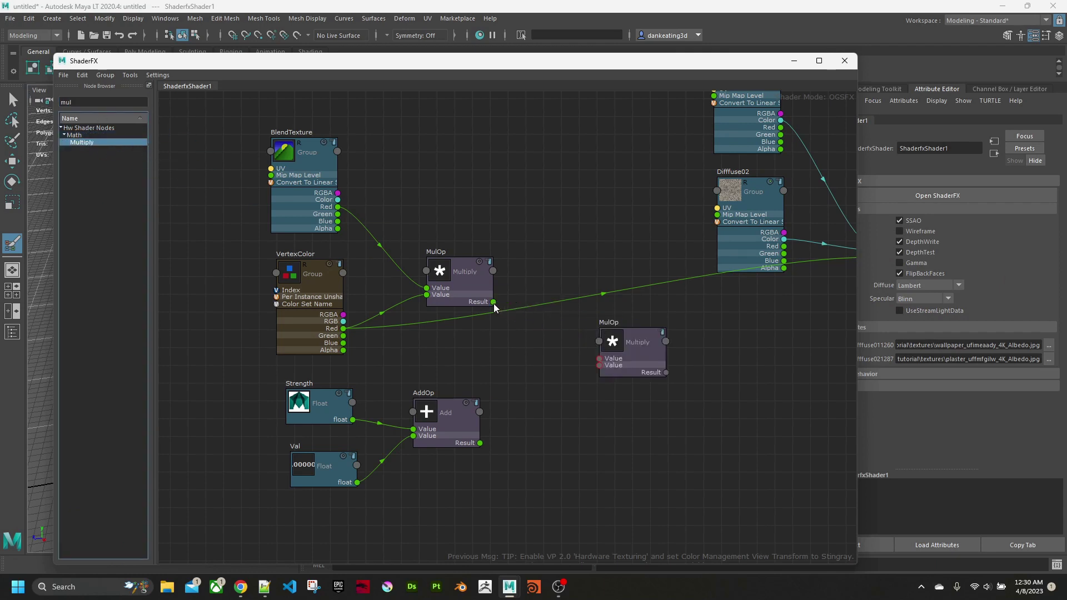
pyautogui.moveTo(494, 303); pyautogui.dragTo(480, 443)
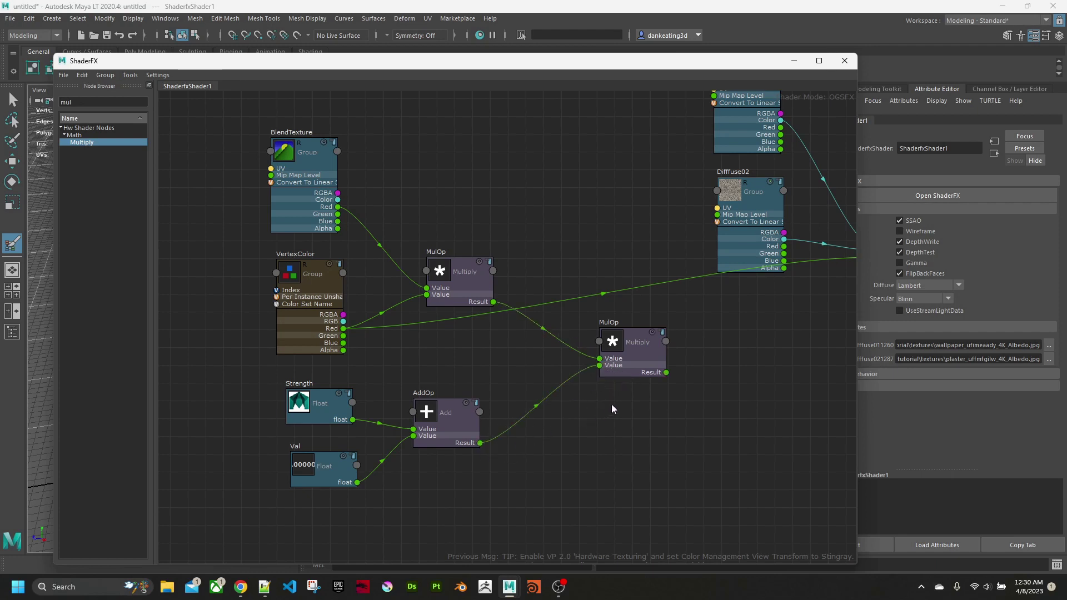
pyautogui.moveTo(642, 365); pyautogui.dragTo(584, 349)
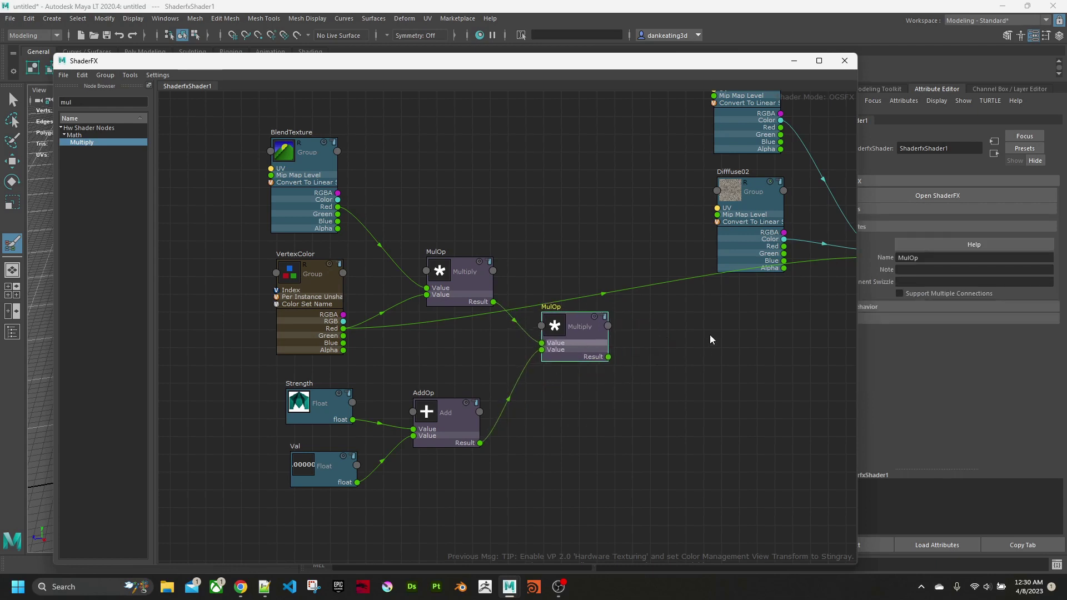
pyautogui.moveTo(709, 334); pyautogui.dragTo(660, 375, button='middle')
pyautogui.doubleClick(66, 103)
pyautogui.write('float')
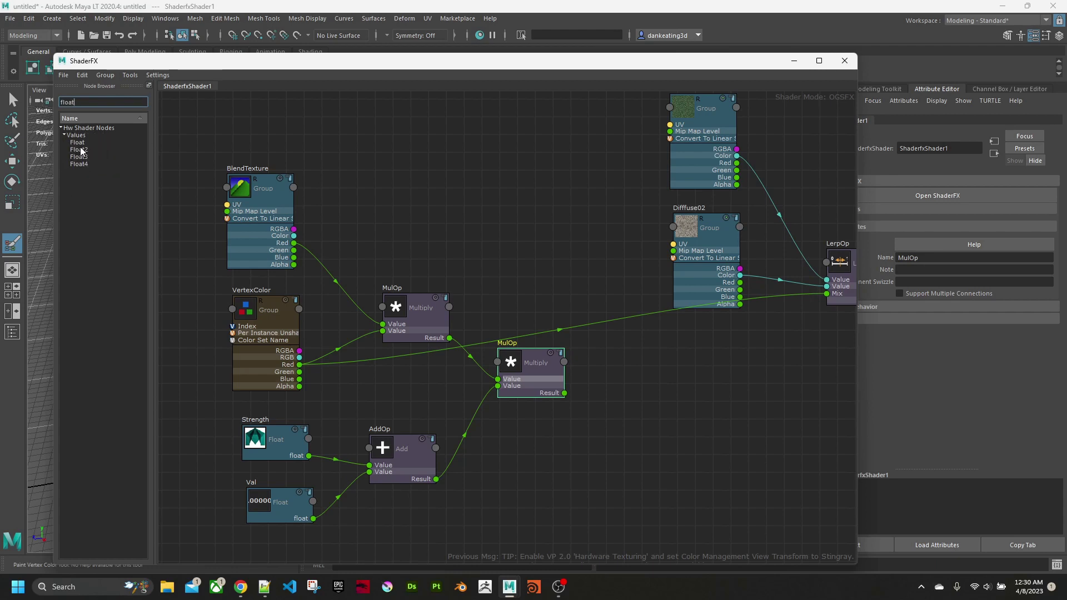
# Add two Float nodes and name the lower one contrastMin
pyautogui.moveTo(78, 142); pyautogui.dragTo(483, 226)
pyautogui.moveTo(79, 143); pyautogui.dragTo(512, 284)
pyautogui.click(537, 311)
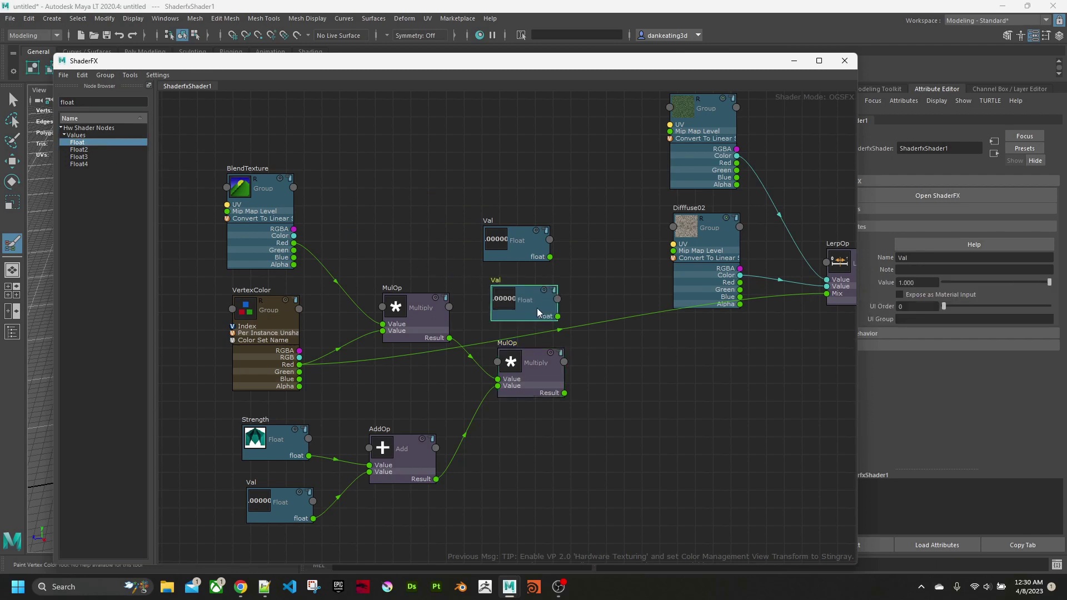
pyautogui.doubleClick(933, 257)
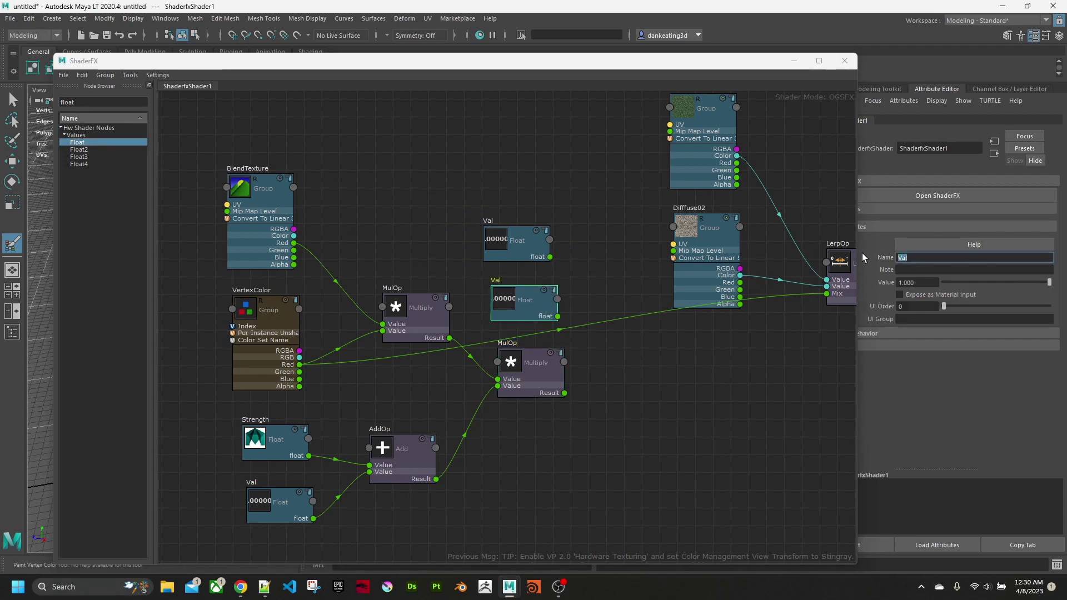
pyautogui.write('contrastMin')
pyautogui.press('Return')
# Rename the other Float node to contrastMax
pyautogui.click(549, 238)
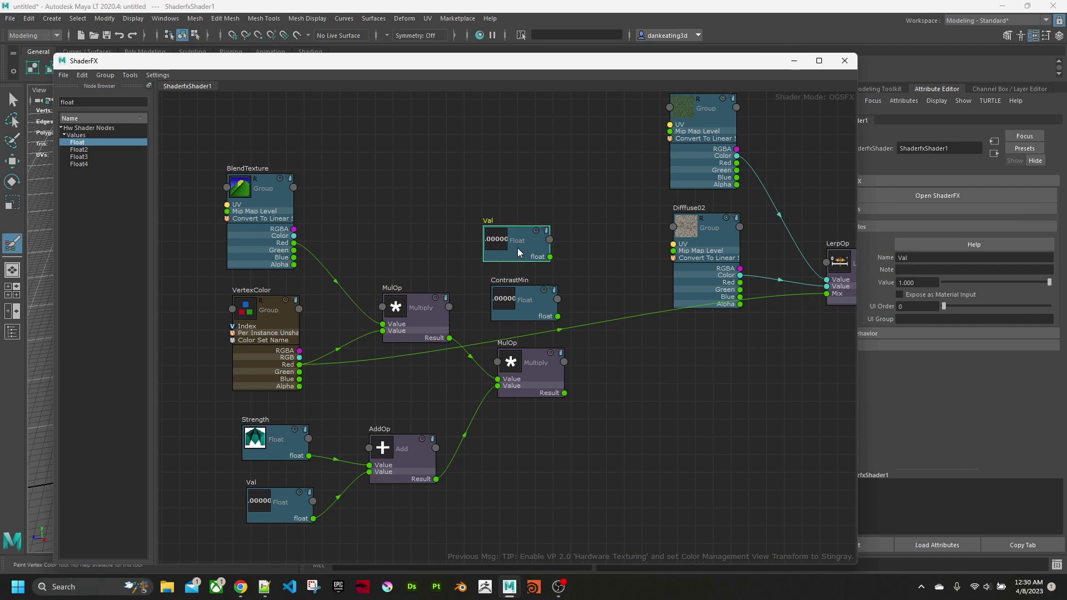
pyautogui.click(914, 257)
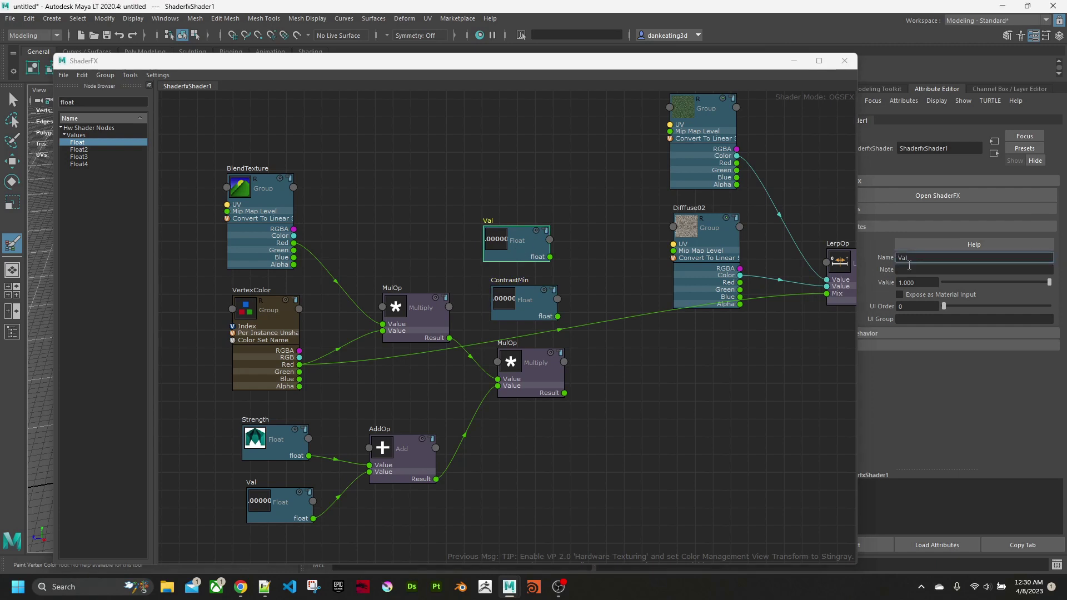
pyautogui.doubleClick(900, 259)
pyautogui.write('contrastMax')
pyautogui.press('Return')
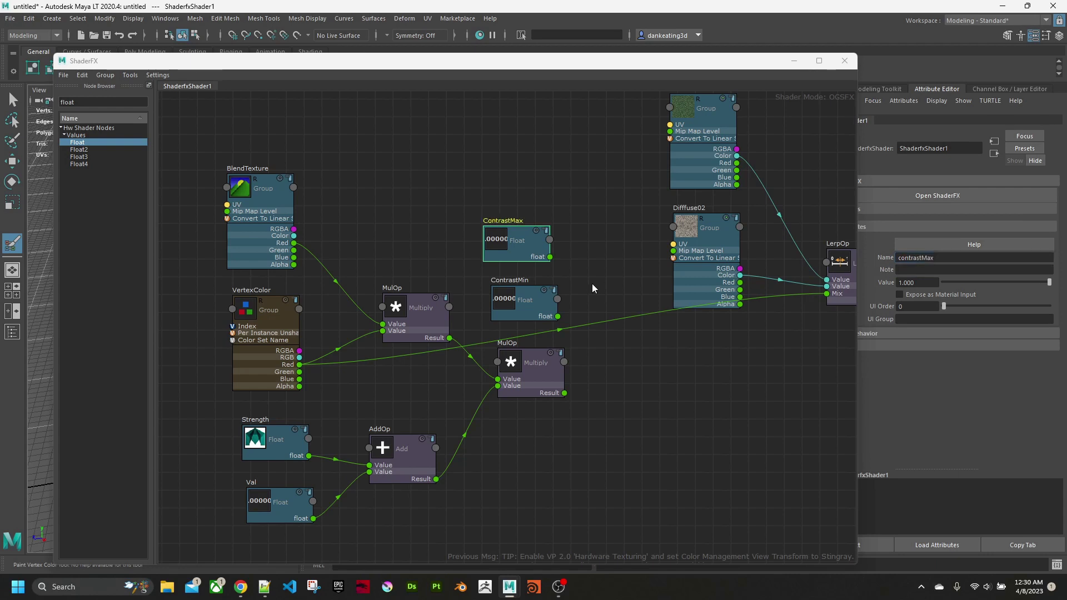
pyautogui.moveTo(592, 284); pyautogui.dragTo(571, 268, button='middle')
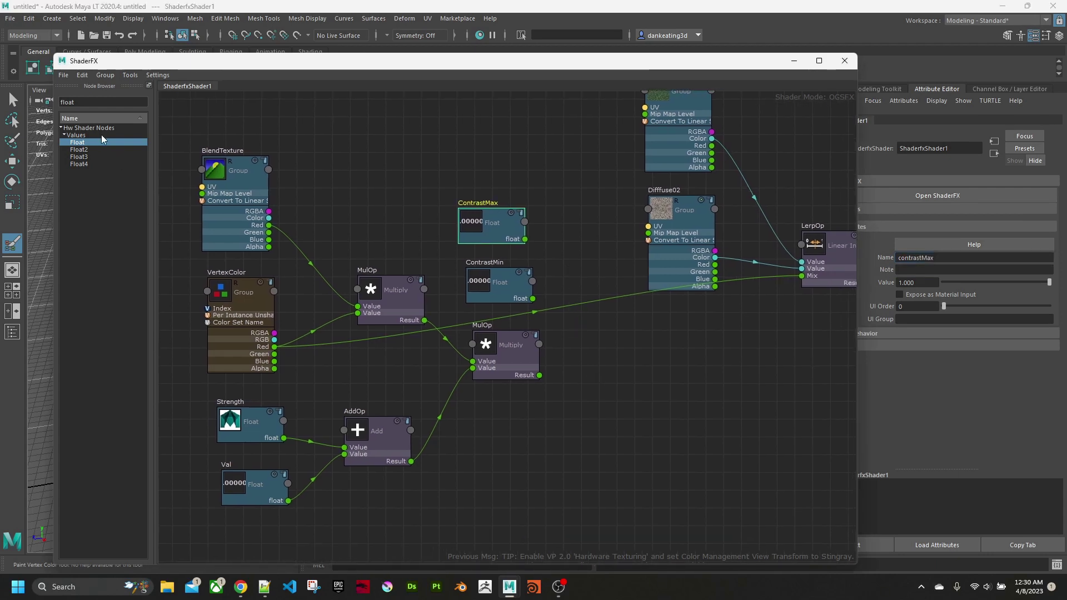
pyautogui.click(75, 103)
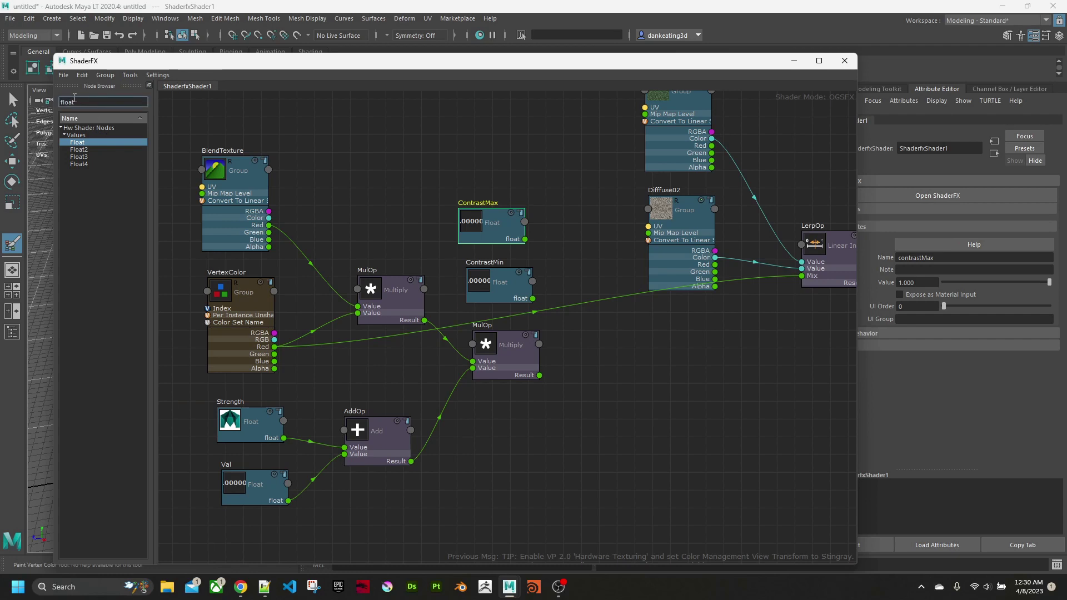
pyautogui.doubleClick(77, 101)
pyautogui.write('line')
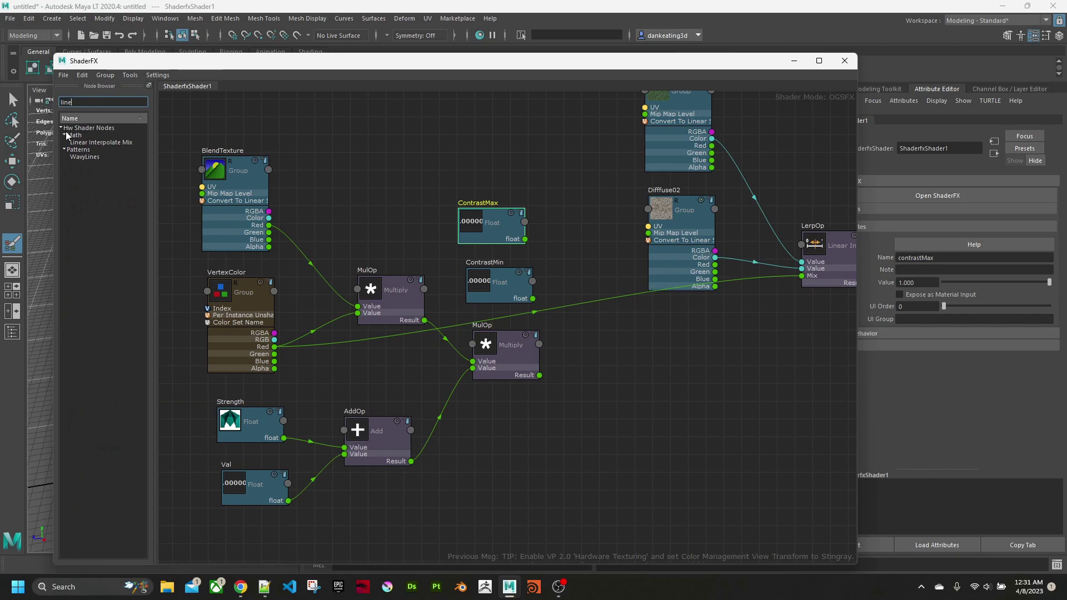
# Add a Linear Interpolate node with MulOp's Result as Mix and ContrastMax as first Value
pyautogui.moveTo(79, 145); pyautogui.dragTo(592, 318)
pyautogui.moveTo(539, 375); pyautogui.dragTo(532, 298)
pyautogui.moveTo(526, 239); pyautogui.dragTo(616, 259)
pyautogui.click(493, 238)
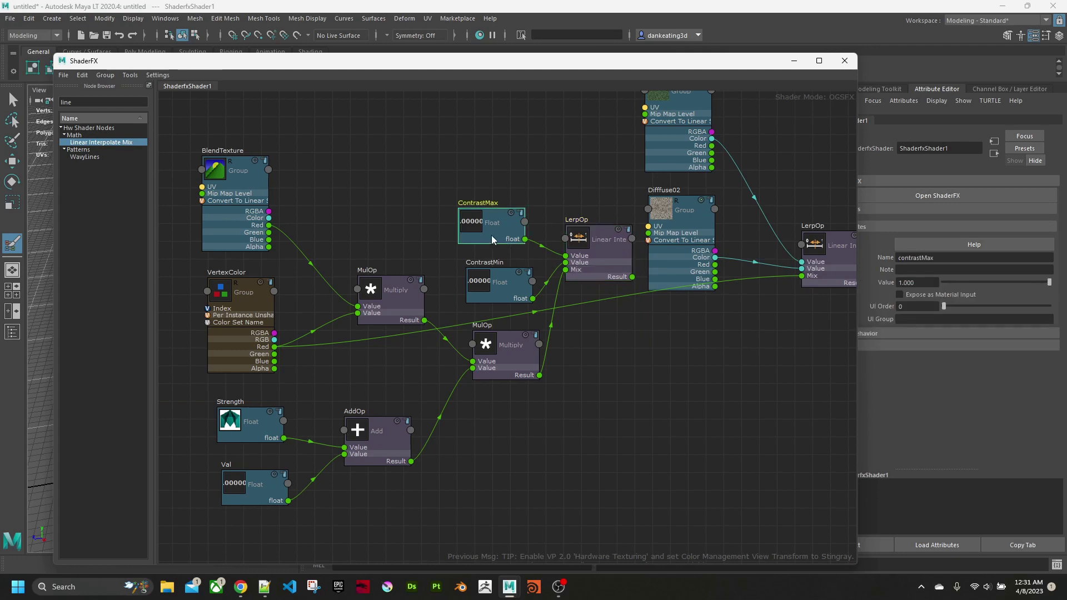
# Set ContrastMin to 0 and expose it as a material input
pyautogui.click(503, 291)
pyautogui.moveTo(920, 282); pyautogui.dragTo(864, 282)
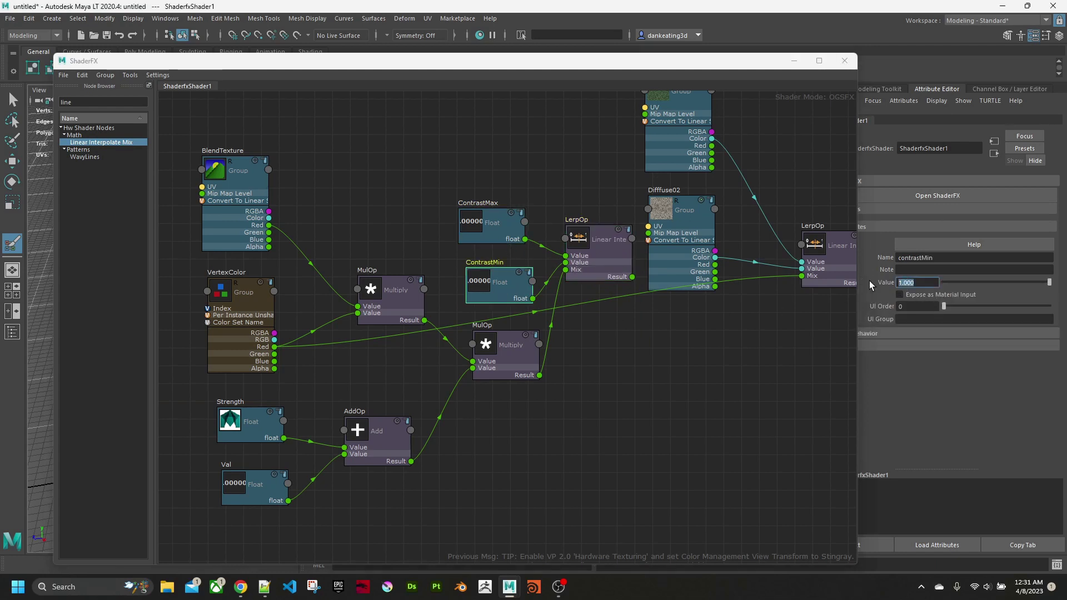
pyautogui.write('0')
pyautogui.press('Return')
pyautogui.moveTo(613, 277); pyautogui.dragTo(610, 303)
pyautogui.click(495, 240)
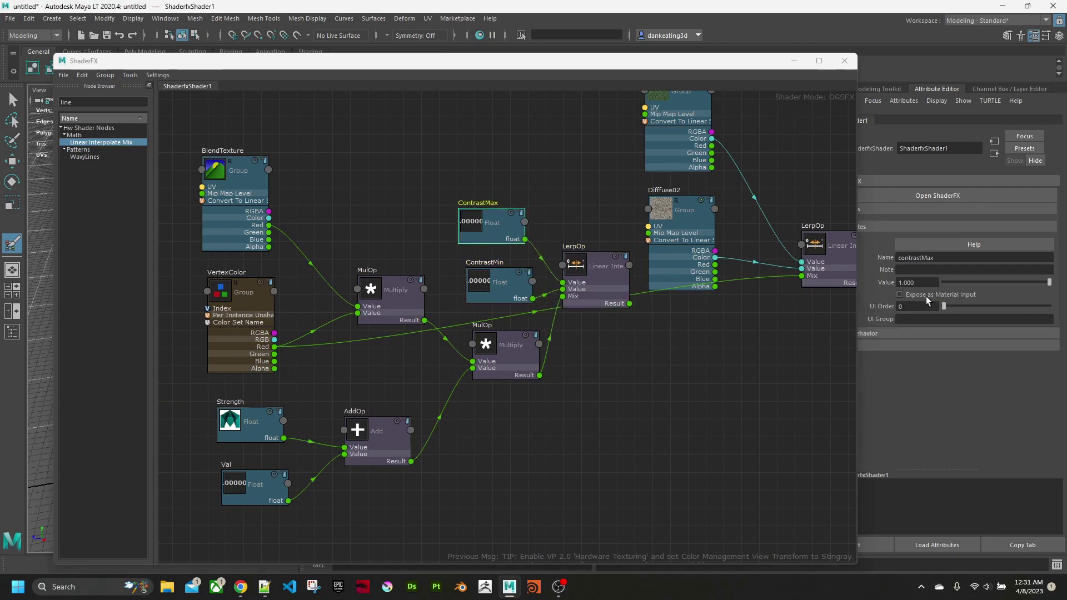
pyautogui.click(501, 284)
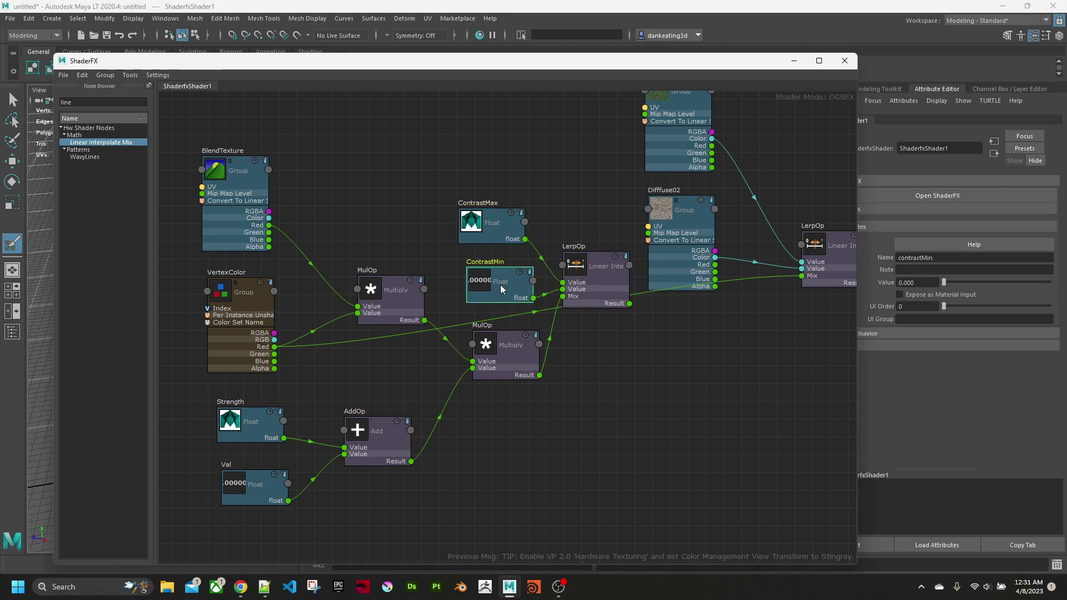
pyautogui.click(929, 296)
pyautogui.moveTo(617, 364); pyautogui.dragTo(462, 337, button='middle')
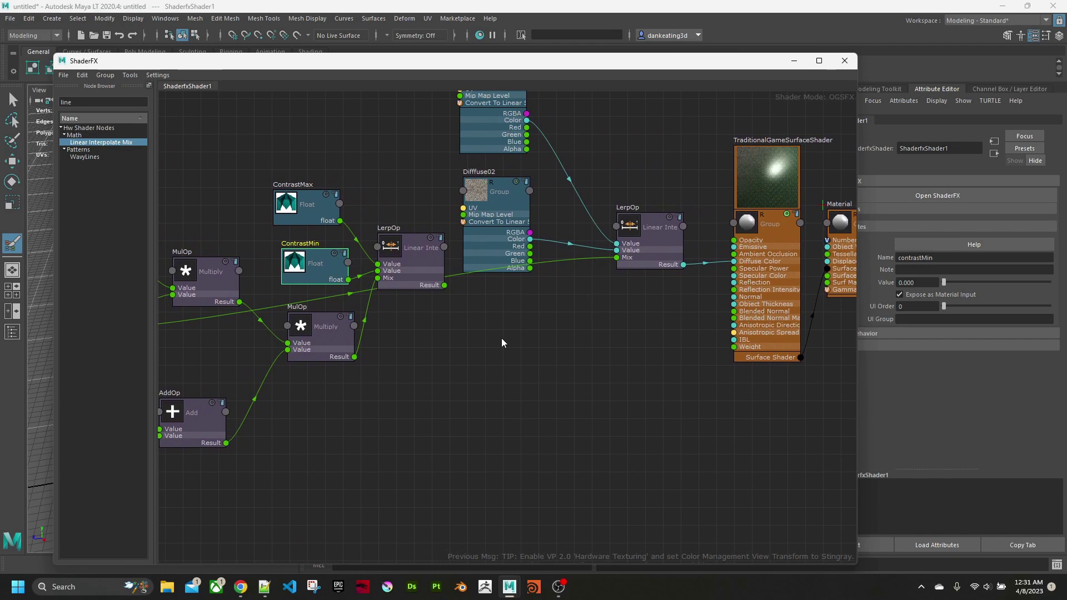
# Add a Saturate node between the contrast LerpOp's Result and the texture LerpOp's Mix
pyautogui.moveTo(444, 285); pyautogui.dragTo(615, 258)
pyautogui.moveTo(568, 294); pyautogui.dragTo(492, 339)
pyautogui.doubleClick(63, 103)
pyautogui.write('satu')
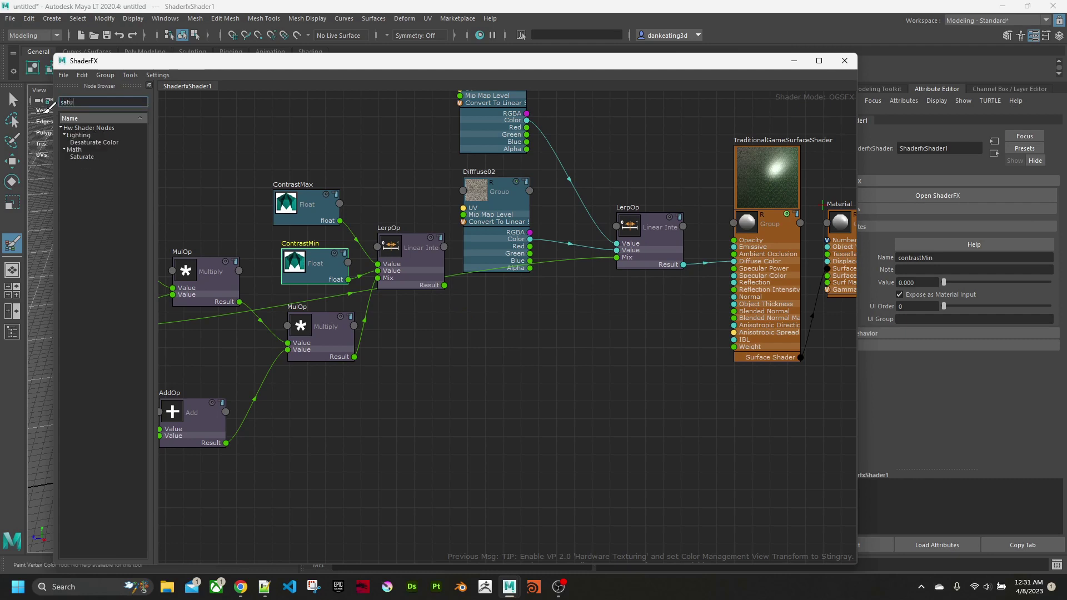
pyautogui.moveTo(81, 157); pyautogui.dragTo(533, 306)
pyautogui.moveTo(443, 284); pyautogui.dragTo(616, 259)
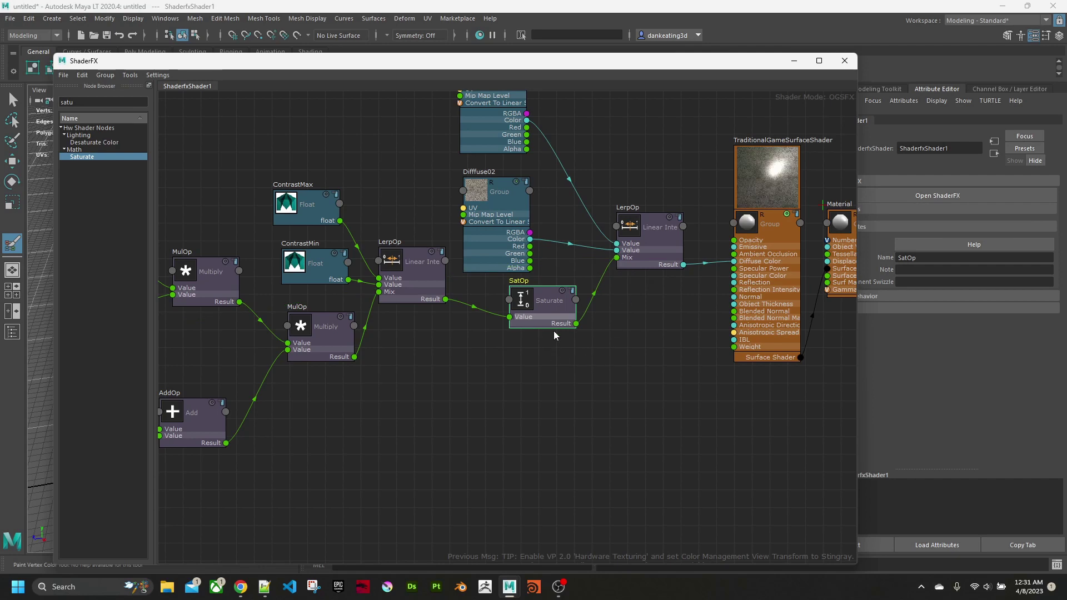
# Pan and zoom the graph to review the ContrastMin and Diffuse02 nodes
pyautogui.moveTo(479, 372); pyautogui.dragTo(545, 375, button='middle')
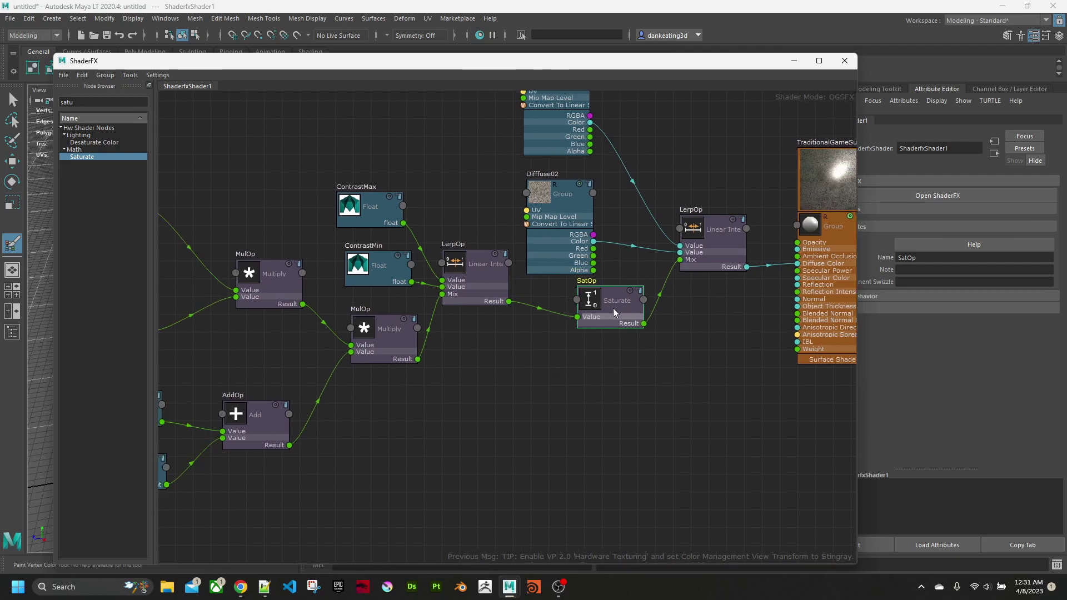
pyautogui.scroll(-1, 524, 353)
pyautogui.scroll(1, 525, 354)
pyautogui.scroll(-1, 501, 360)
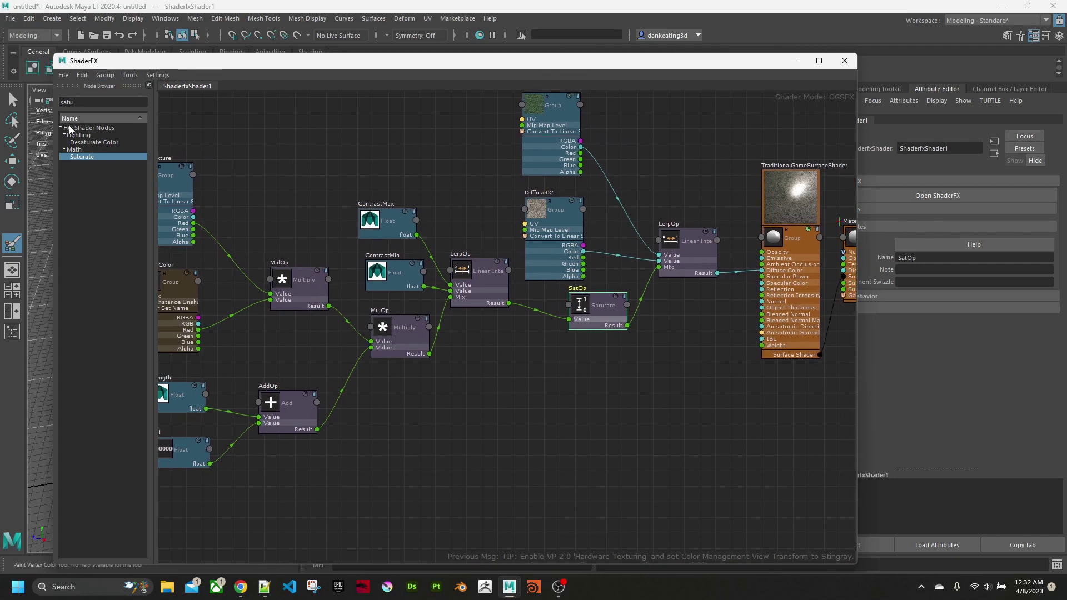
pyautogui.click(391, 286)
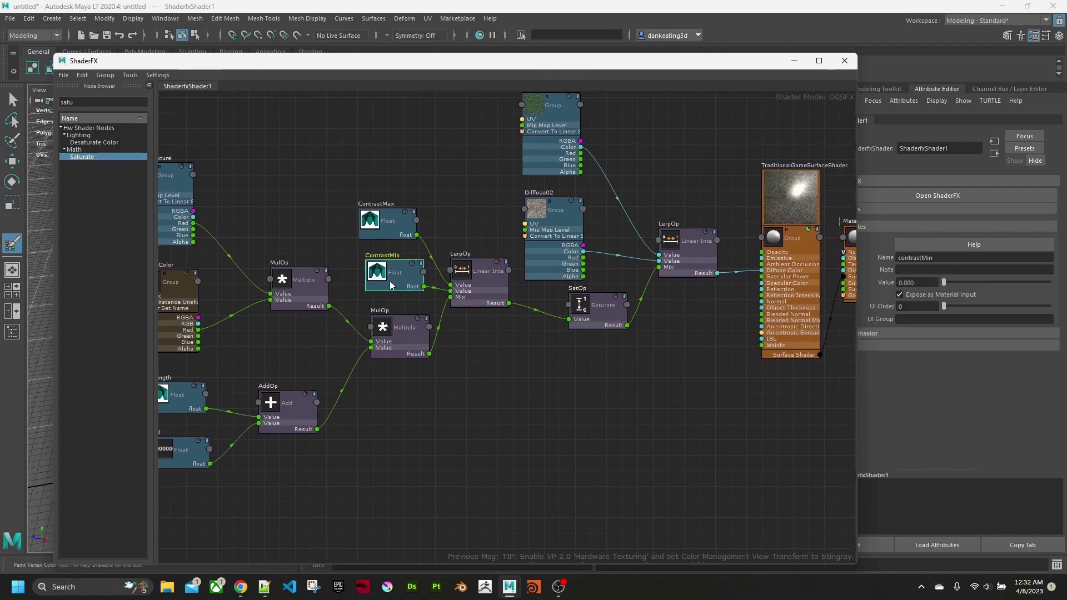
pyautogui.click(544, 263)
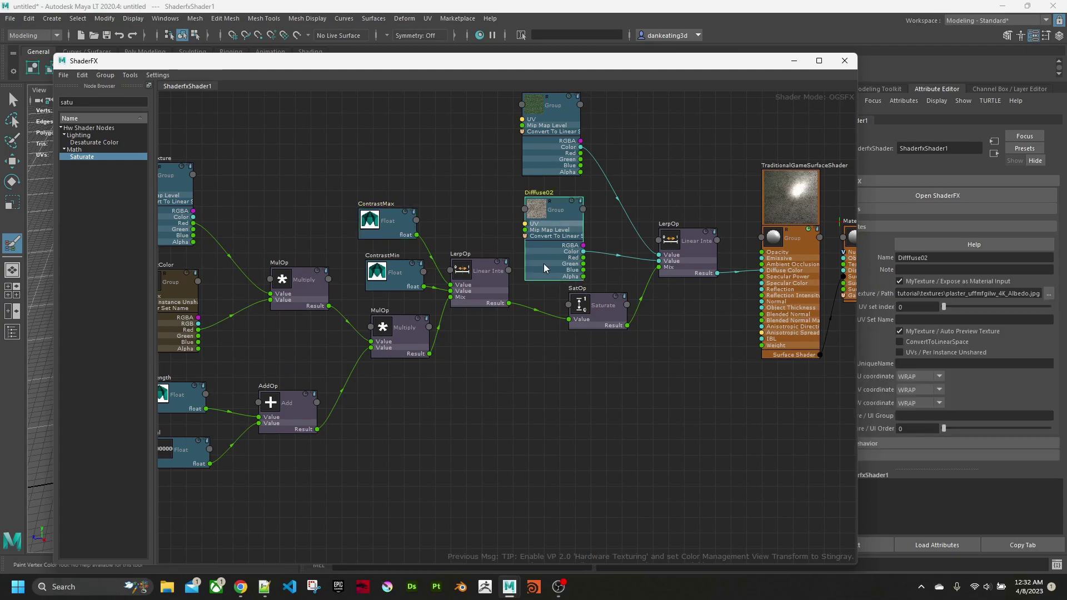
# Close ShaderFX and set ContrastMax to 4 in the Attribute Editor
pyautogui.click(845, 60)
pyautogui.keyDown('alt'); pyautogui.moveTo(650, 207); pyautogui.dragTo(538, 262); pyautogui.keyUp('alt')
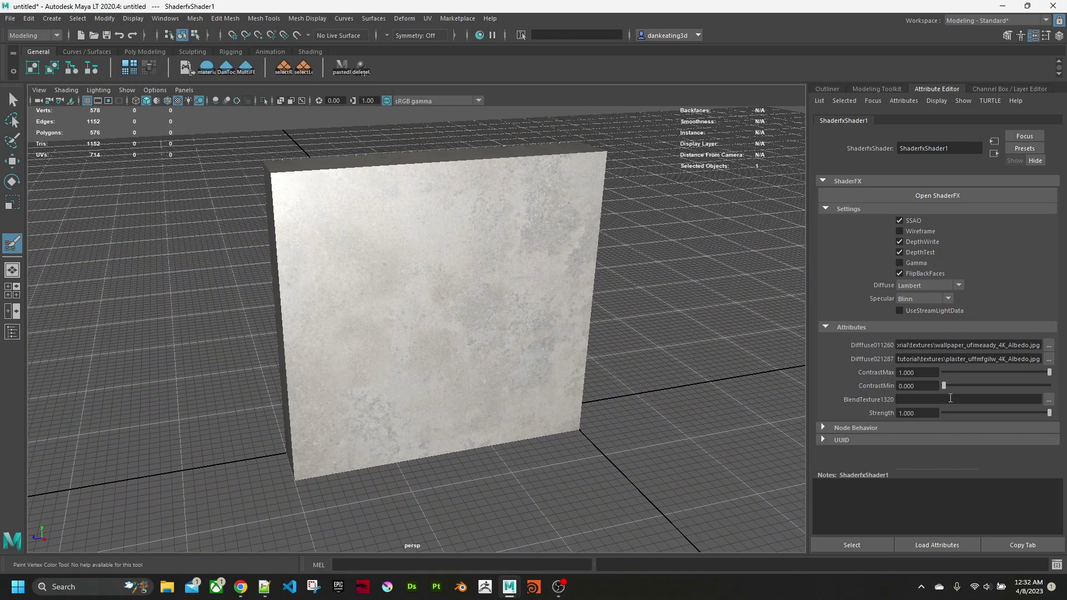
pyautogui.doubleClick(929, 373)
pyautogui.write('4')
pyautogui.press('Return')
# Select the wall cube and orbit to face its front
pyautogui.moveTo(789, 364)
pyautogui.keyDown('alt'); pyautogui.mouseDown()
pyautogui.moveTo(572, 358)
pyautogui.moveTo(469, 314)
pyautogui.mouseUp(); pyautogui.keyUp('alt')
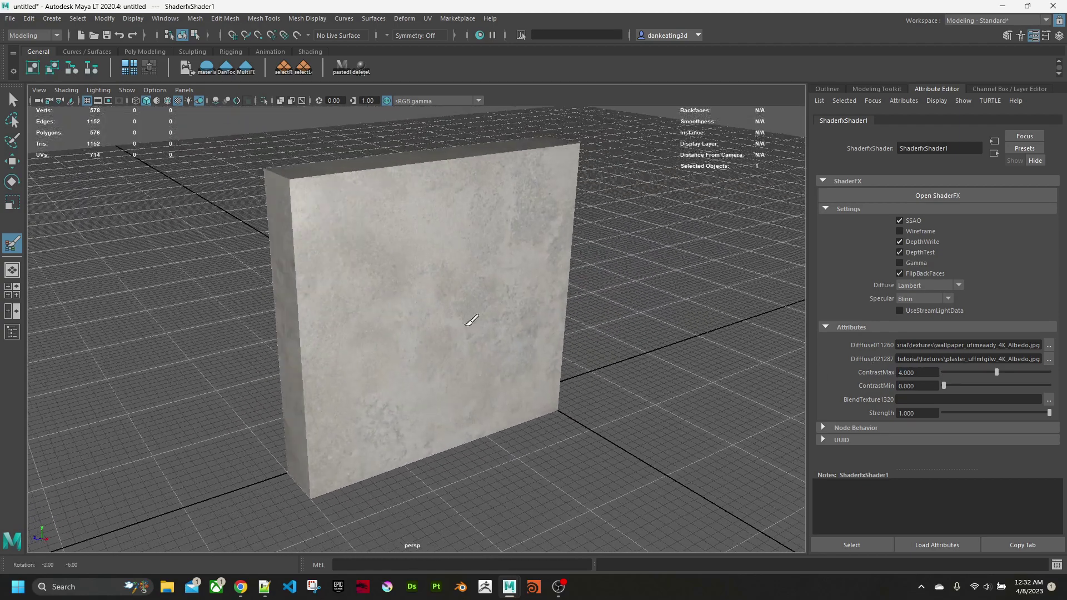
pyautogui.press('q')
pyautogui.click(328, 238)
pyautogui.keyDown('alt'); pyautogui.moveTo(397, 253); pyautogui.dragTo(398, 258); pyautogui.keyUp('alt')
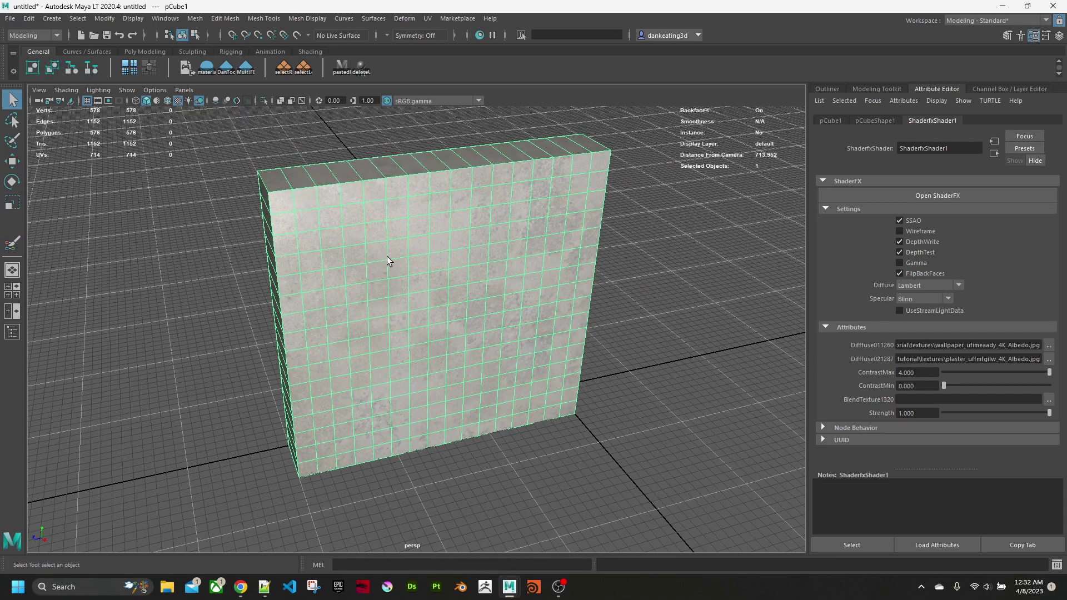
# Reopen the ShaderFX graph and shift the left-side group of nodes further left
pyautogui.click(950, 197)
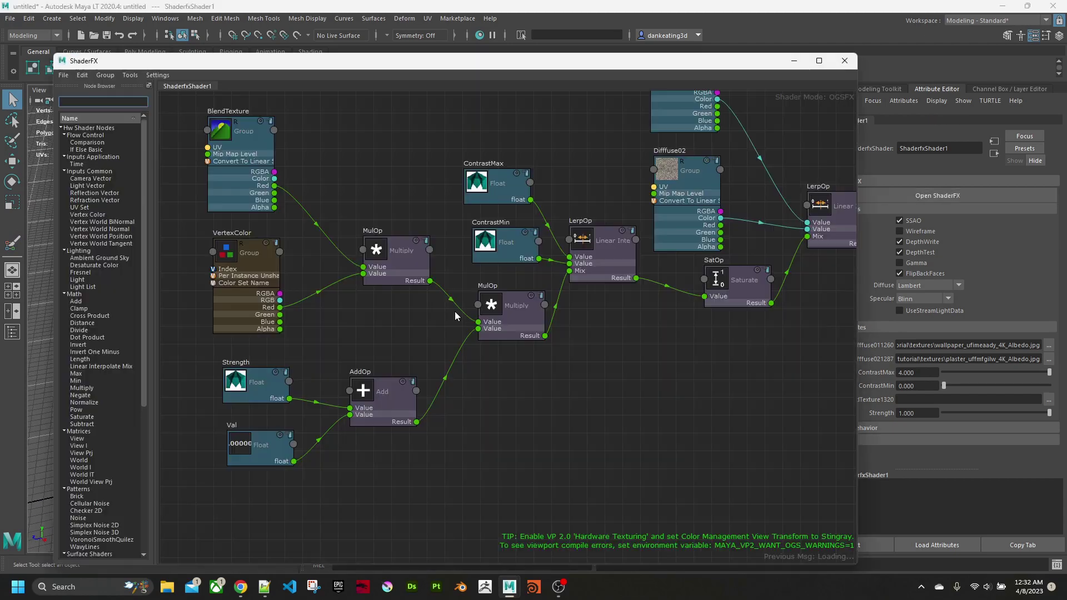
pyautogui.moveTo(243, 173); pyautogui.dragTo(602, 455)
pyautogui.moveTo(609, 285); pyautogui.dragTo(489, 294)
pyautogui.click(559, 368)
pyautogui.rightClick(561, 372)
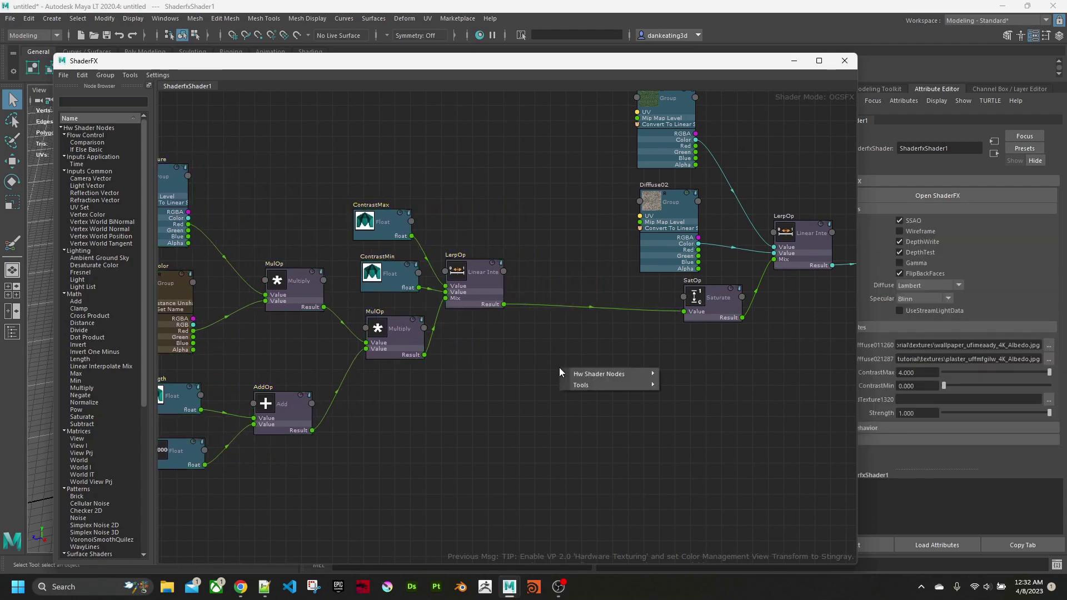
pyautogui.click(549, 301)
# Insert an Invert One Minus node fed by LerpOp's Result and close the graph
pyautogui.click(84, 102)
pyautogui.write('one')
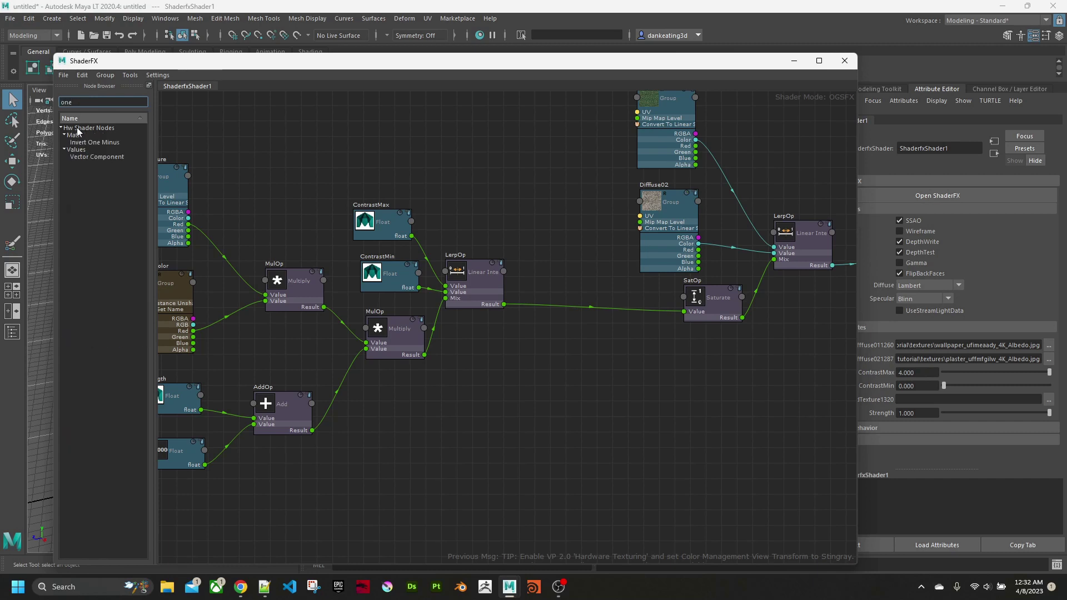
pyautogui.moveTo(77, 145); pyautogui.dragTo(543, 272)
pyautogui.moveTo(504, 305); pyautogui.dragTo(684, 312)
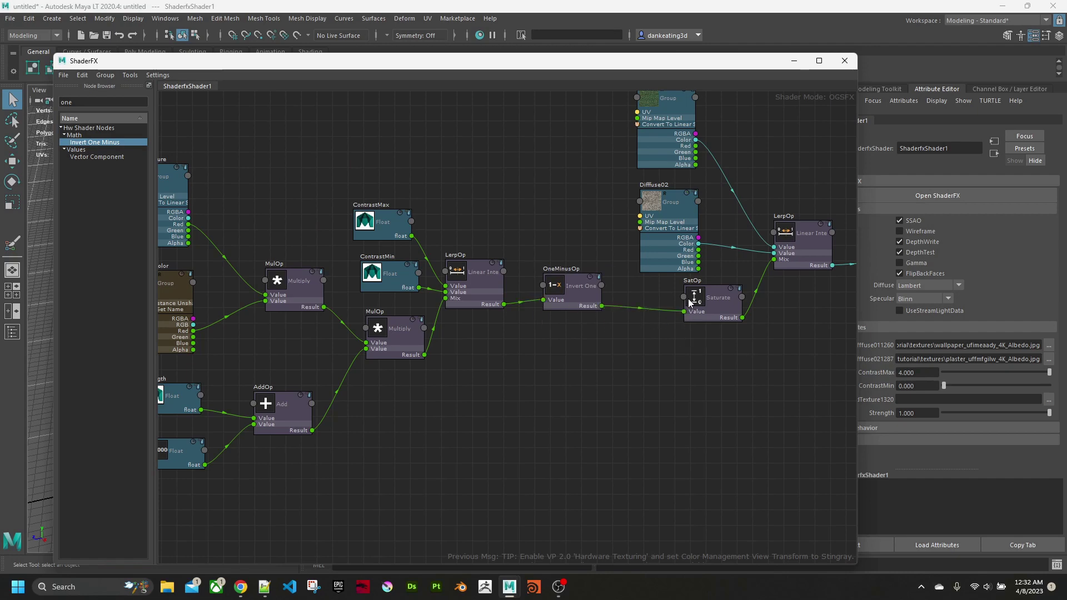
pyautogui.click(845, 60)
pyautogui.keyDown('alt'); pyautogui.moveTo(559, 239); pyautogui.dragTo(508, 263); pyautogui.keyUp('alt')
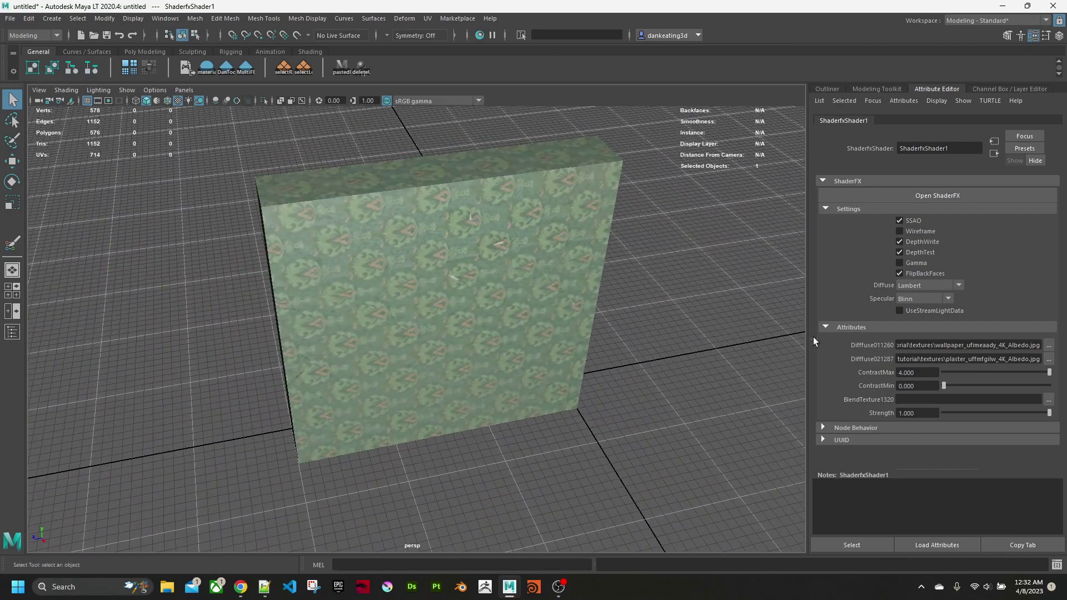
# Set the shader's Strength to 4 and ContrastMax to 16
pyautogui.click(926, 414)
pyautogui.write('4')
pyautogui.press('Return')
pyautogui.click(917, 373)
pyautogui.write('16')
pyautogui.press('Return')
# Reselect the wall cube, return to the Paint Vertex Color tool, and open ShaderfxShader1's node graph
pyautogui.keyDown('alt'); pyautogui.moveTo(722, 334); pyautogui.dragTo(608, 303); pyautogui.keyUp('alt')
pyautogui.keyDown('alt'); pyautogui.moveTo(356, 211); pyautogui.dragTo(374, 232); pyautogui.keyUp('alt')
pyautogui.click(374, 233)
pyautogui.click(12, 243)
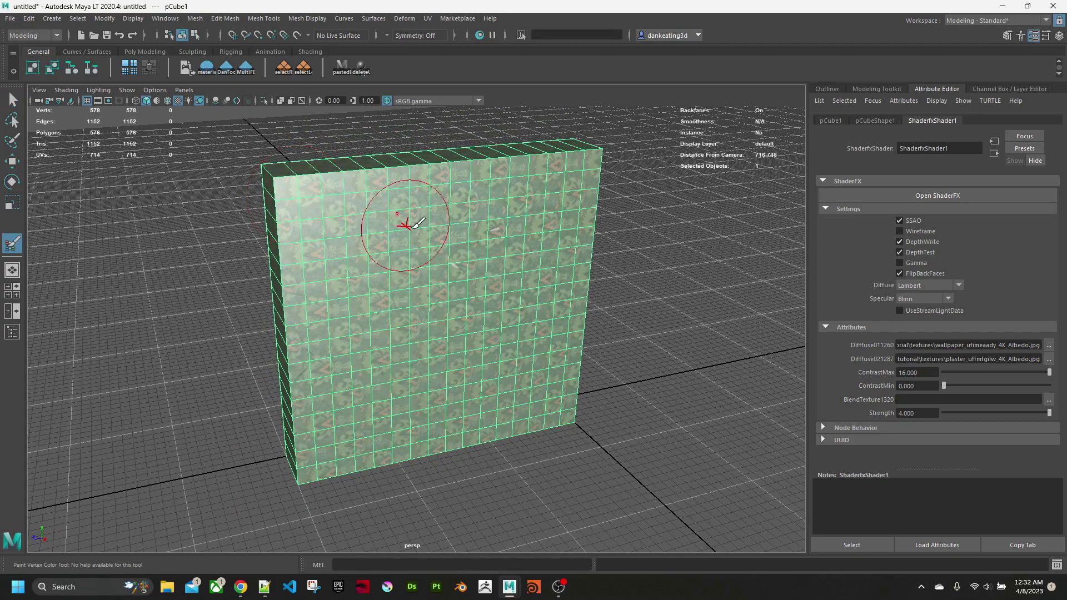
pyautogui.keyDown('alt'); pyautogui.moveTo(431, 231); pyautogui.dragTo(456, 252); pyautogui.keyUp('alt')
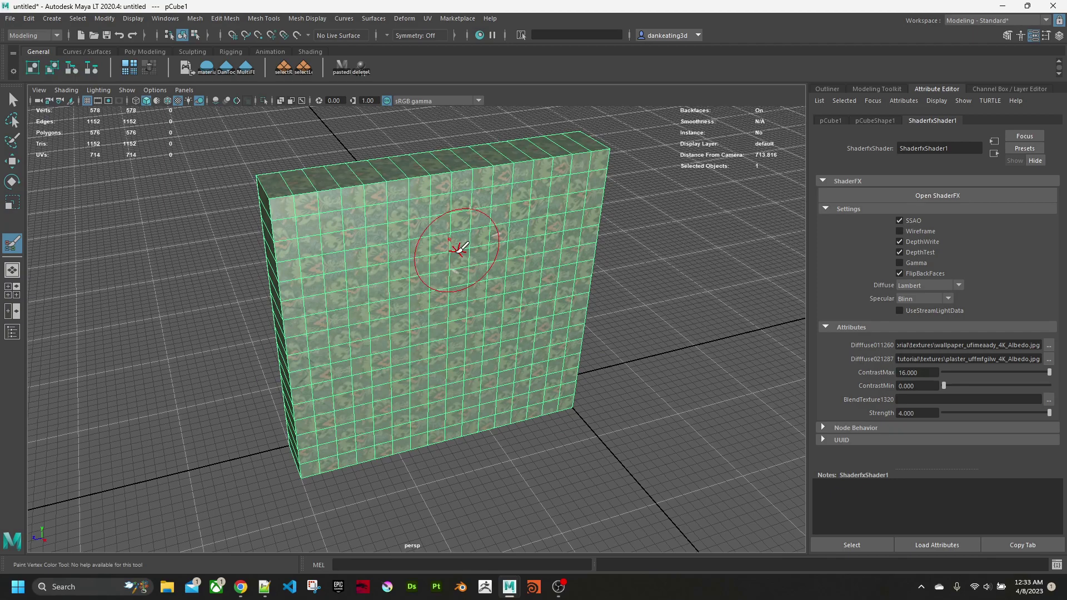
pyautogui.scroll(3, 460, 248)
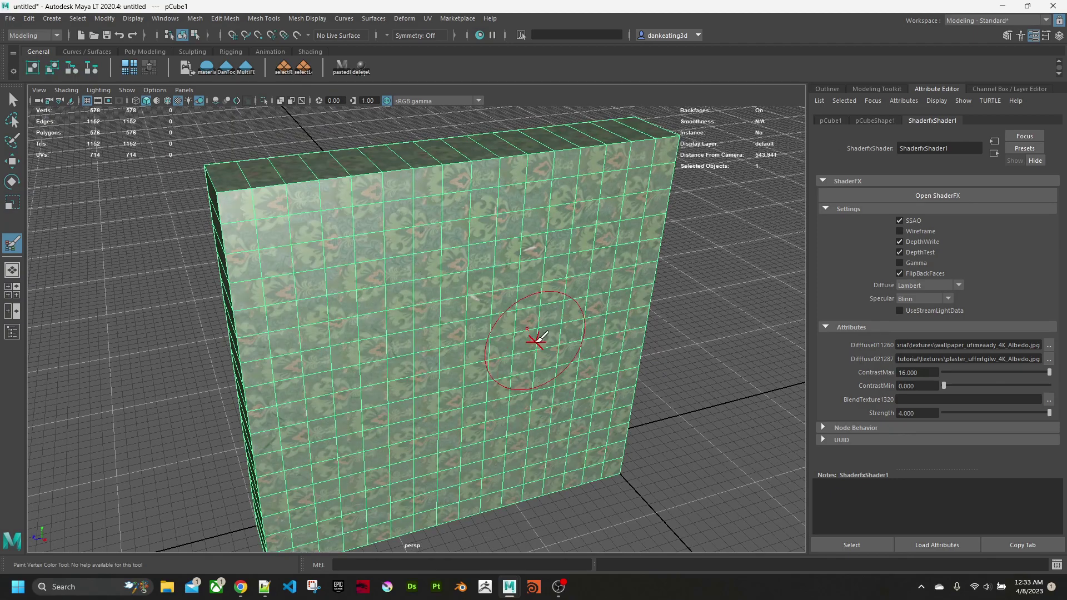
pyautogui.scroll(-2, 459, 249)
pyautogui.scroll(1, 459, 249)
pyautogui.click(908, 198)
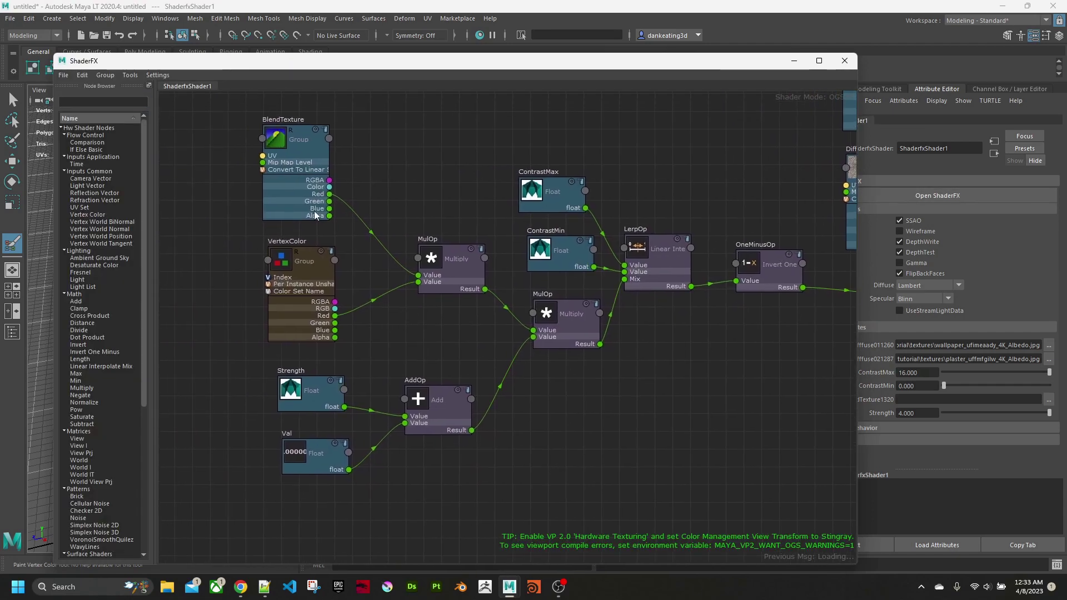
# Load mix_texture_01_mask.jpg into the BlendTexture node, then close the graph to view the masked wall
pyautogui.click(301, 209)
pyautogui.click(1048, 294)
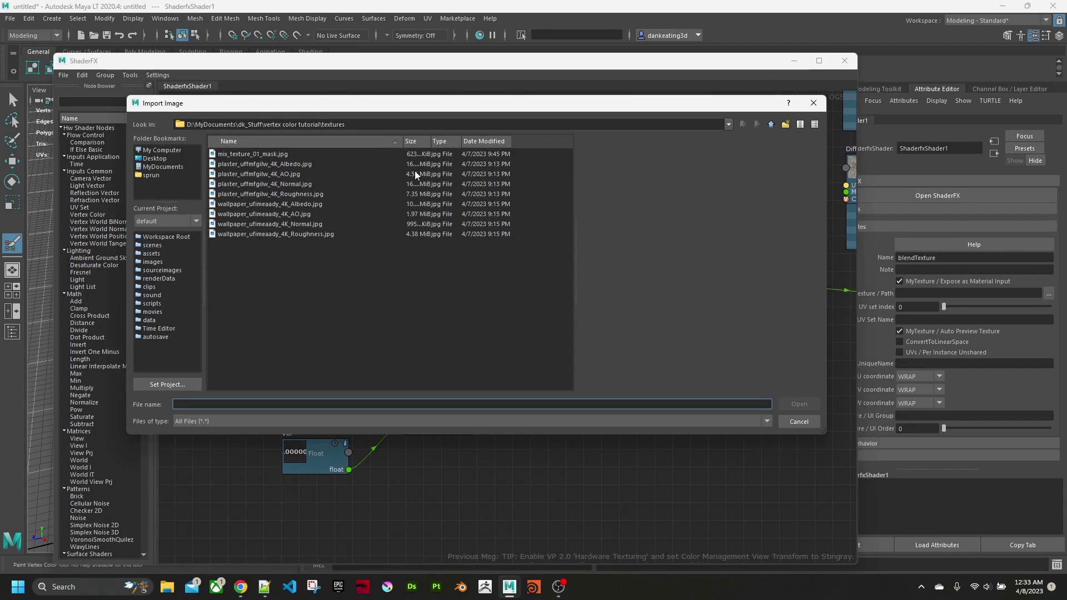
pyautogui.click(268, 152)
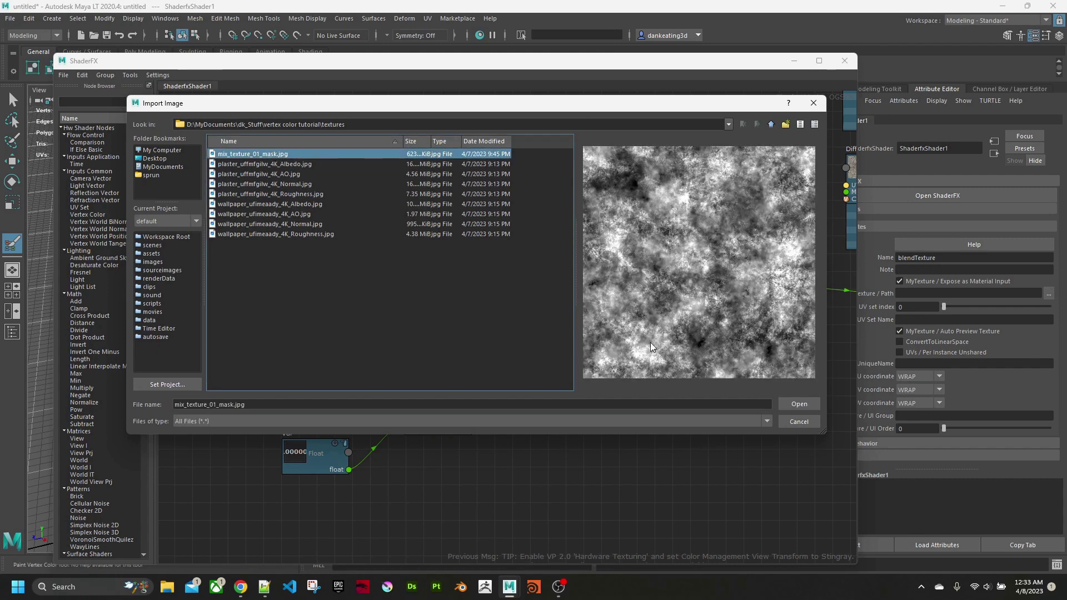
pyautogui.click(807, 403)
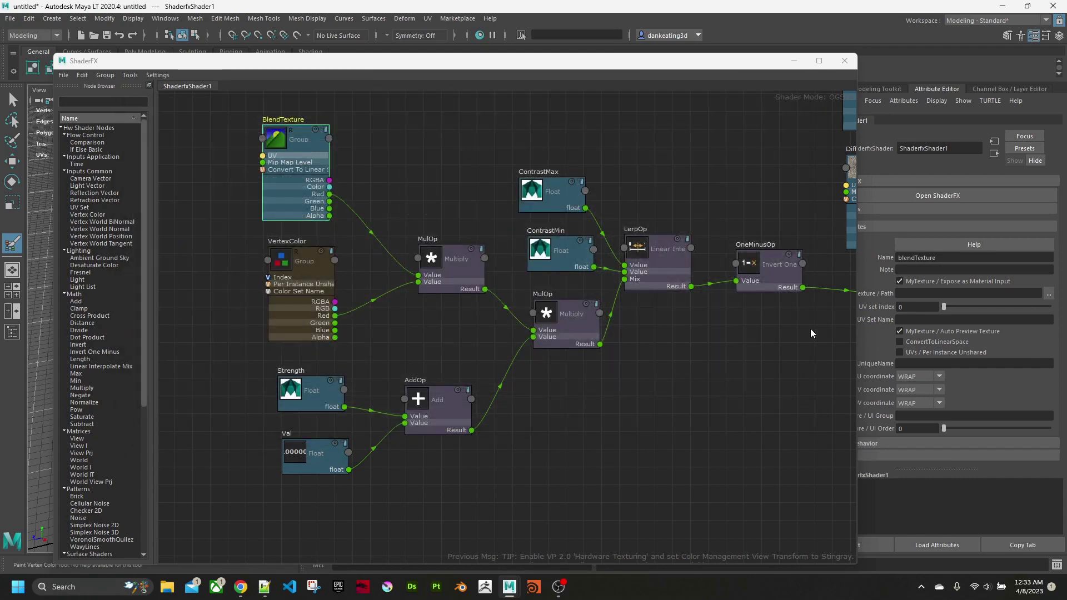
pyautogui.click(846, 62)
pyautogui.moveTo(625, 251)
pyautogui.keyDown('alt'); pyautogui.mouseDown()
pyautogui.moveTo(584, 257)
pyautogui.moveTo(595, 239)
pyautogui.moveTo(573, 254)
pyautogui.mouseUp(); pyautogui.keyUp('alt')
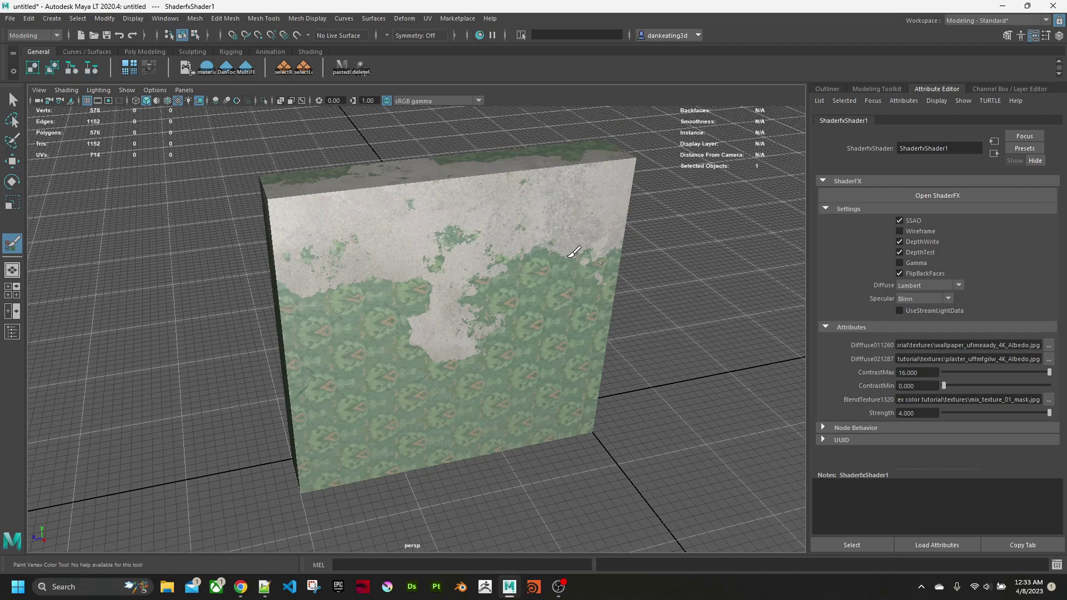
# Reopen the ShaderFX graph and add two Normal Map nodes from the Node Browser
pyautogui.moveTo(612, 294)
pyautogui.keyDown('alt'); pyautogui.mouseDown()
pyautogui.moveTo(565, 284)
pyautogui.moveTo(635, 280)
pyautogui.mouseUp(); pyautogui.keyUp('alt')
pyautogui.click(932, 197)
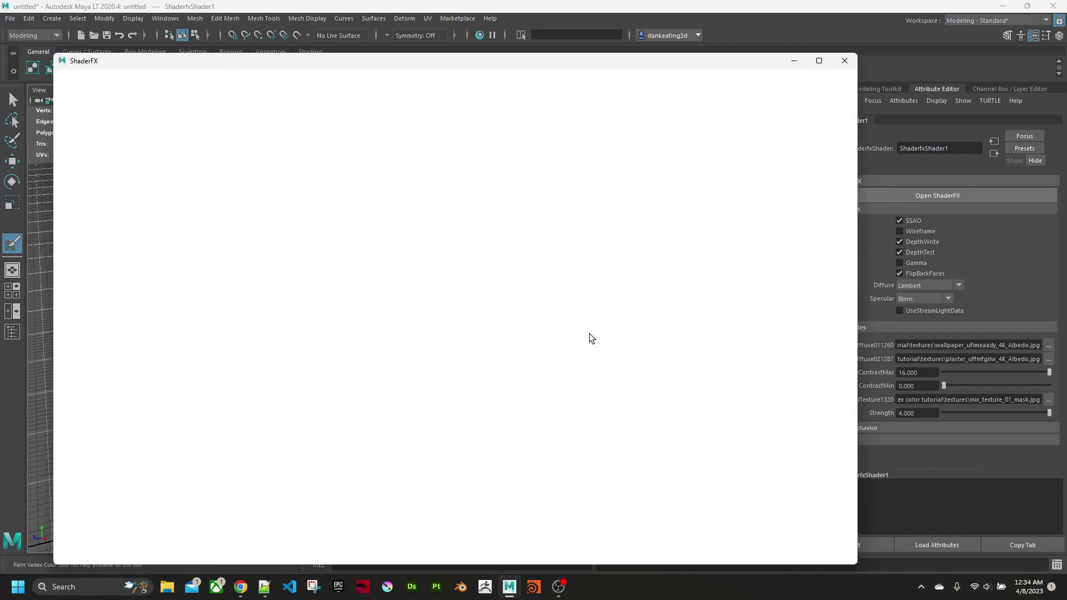
pyautogui.scroll(-3, 614, 365)
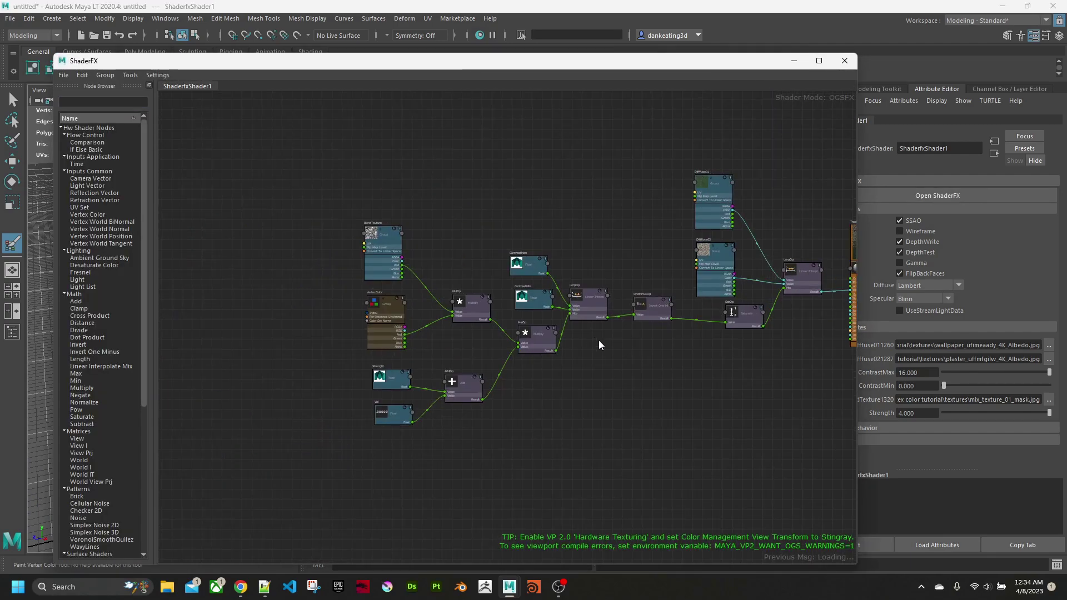
pyautogui.moveTo(601, 346); pyautogui.dragTo(420, 328, button='middle')
pyautogui.scroll(2, 420, 327)
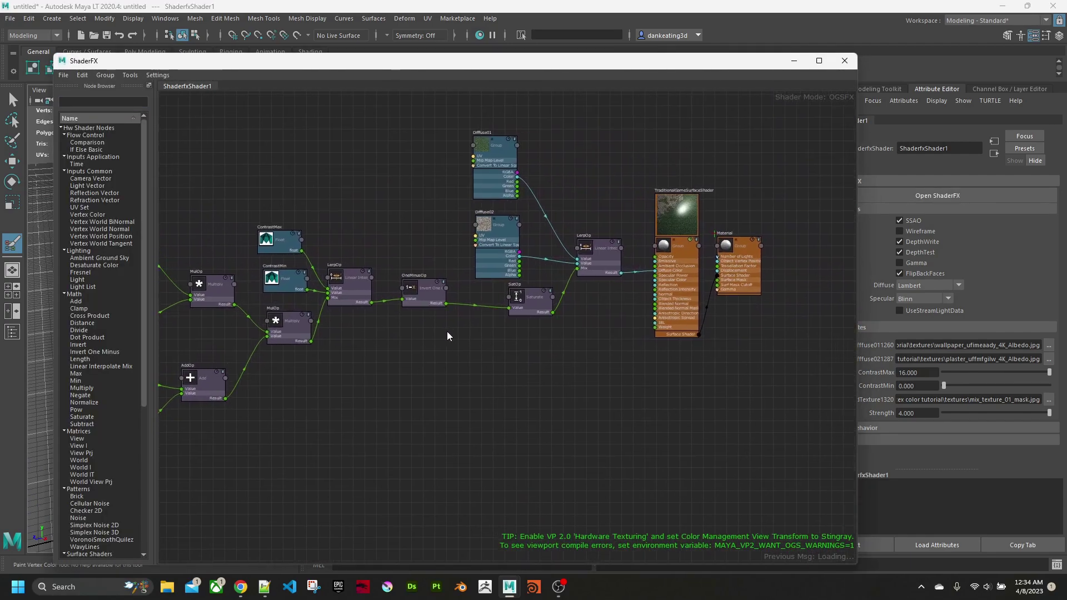
pyautogui.scroll(-10, 90, 494)
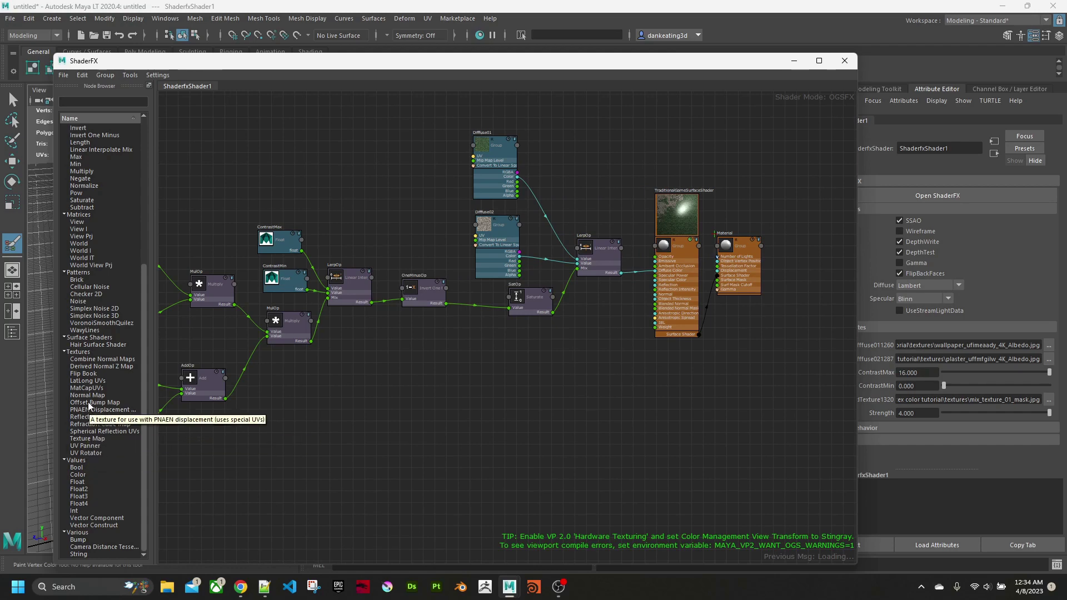
pyautogui.moveTo(87, 395); pyautogui.dragTo(487, 337)
pyautogui.moveTo(100, 398); pyautogui.dragTo(526, 417)
# Rename the lower normal map node NormalMap2 and the upper one NormalMap1
pyautogui.scroll(2, 526, 417)
pyautogui.click(498, 403)
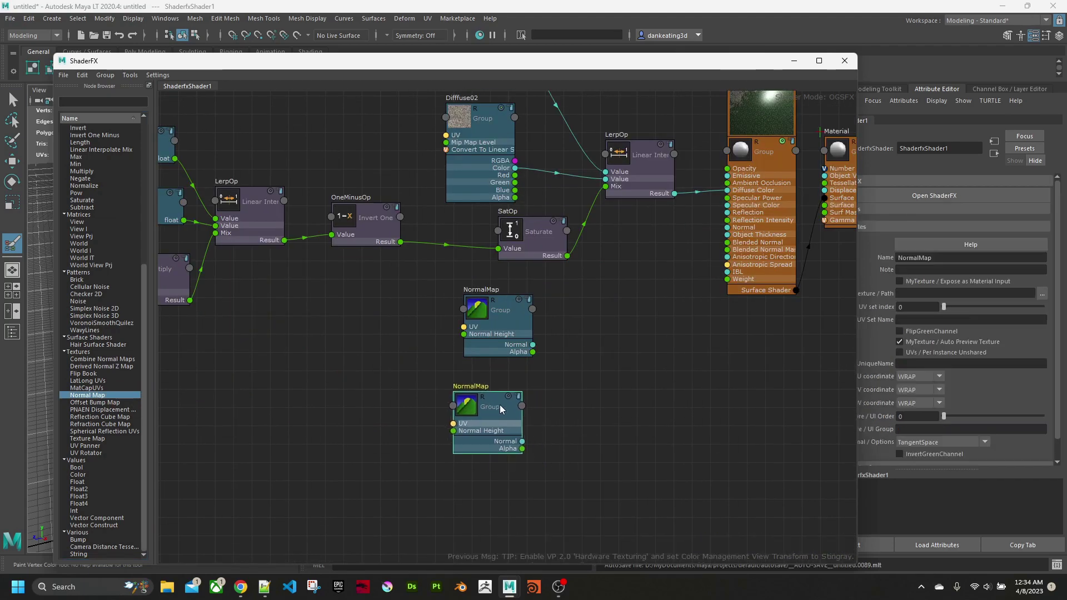
pyautogui.click(966, 269)
pyautogui.click(964, 259)
pyautogui.write('2')
pyautogui.press('Return')
pyautogui.click(488, 324)
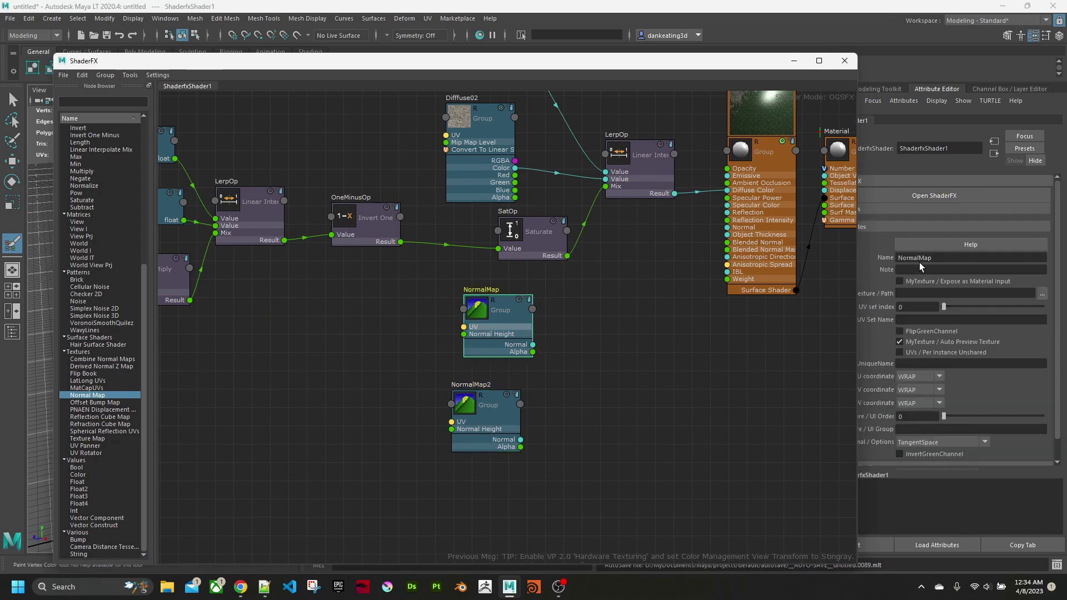
pyautogui.click(951, 259)
pyautogui.write('1')
pyautogui.click(686, 402)
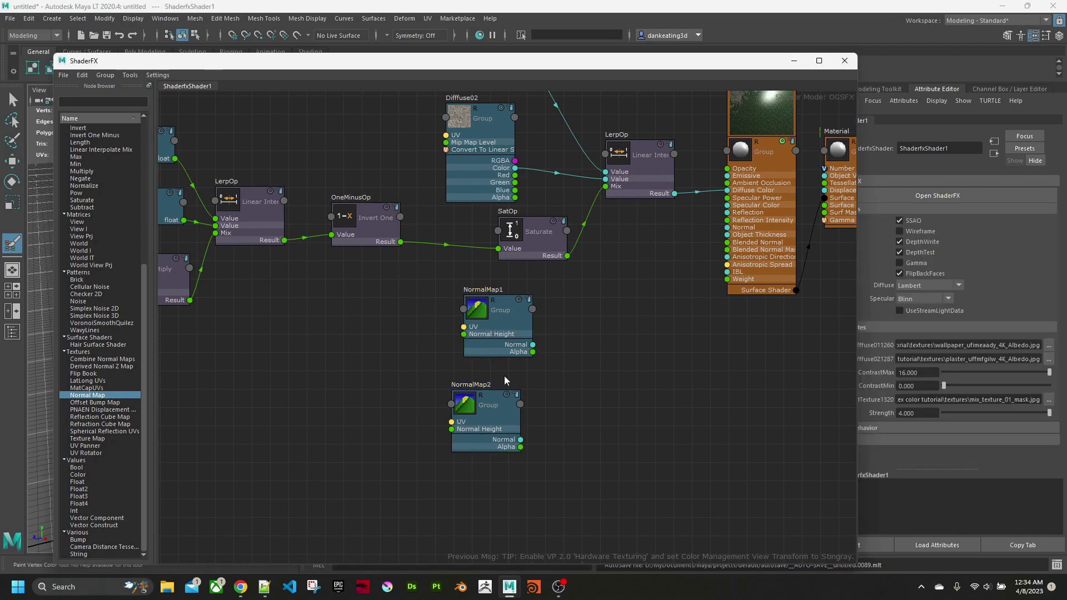
pyautogui.click(512, 342)
# Load wallpaper_ufimeaady_4K_Normal.jpg as NormalMap1's texture
pyautogui.click(1043, 294)
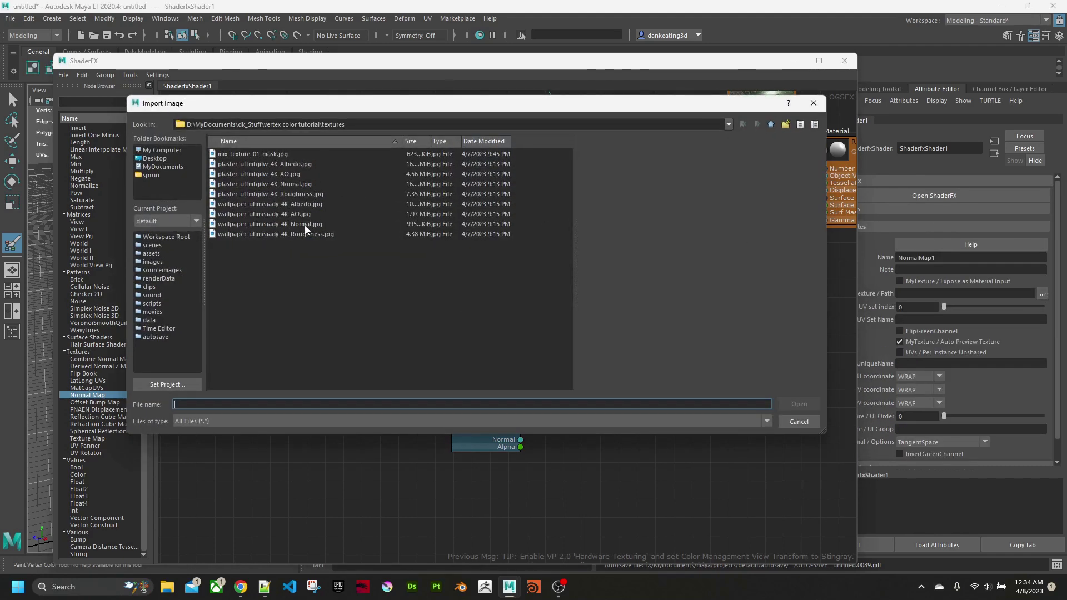
pyautogui.click(294, 185)
pyautogui.click(799, 404)
pyautogui.moveTo(609, 362); pyautogui.dragTo(602, 388, button='middle')
pyautogui.click(1043, 295)
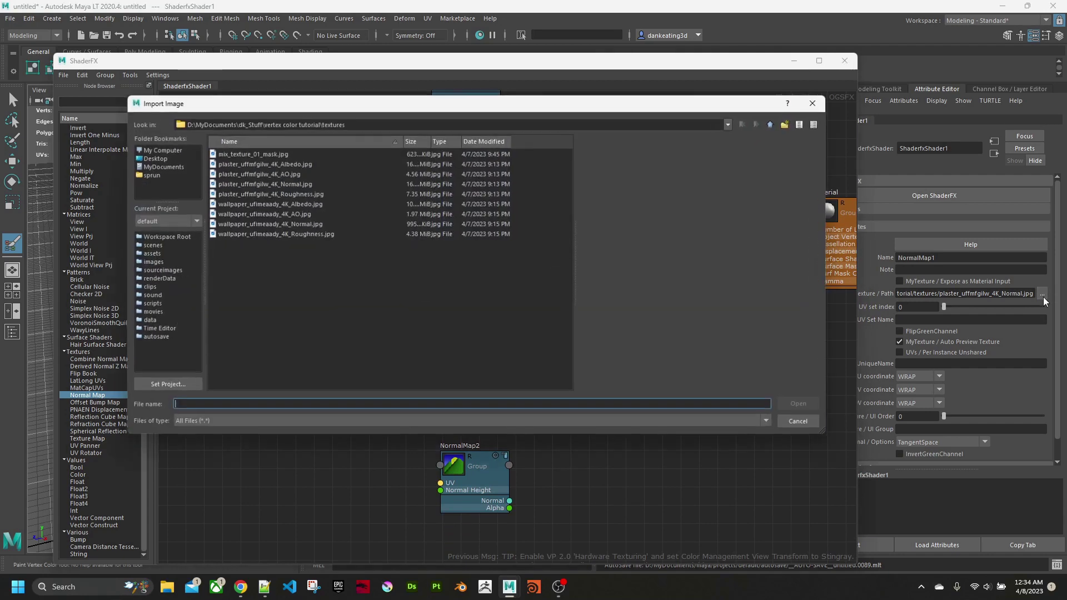
pyautogui.click(314, 224)
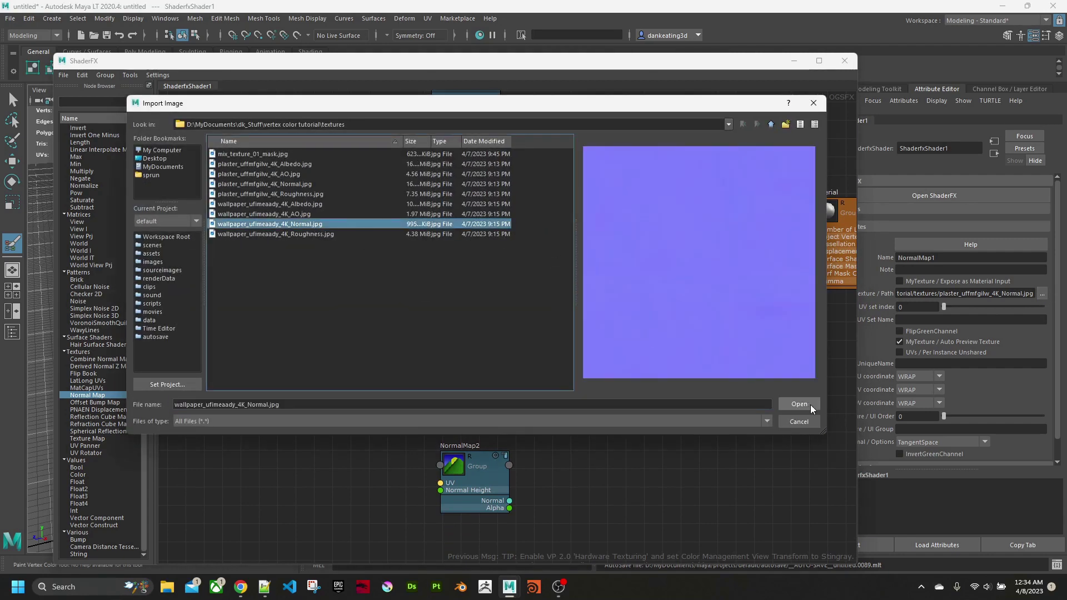
pyautogui.click(799, 404)
# Load plaster_uffmfgilw_4K_Normal.jpg as NormalMap2's texture
pyautogui.click(481, 475)
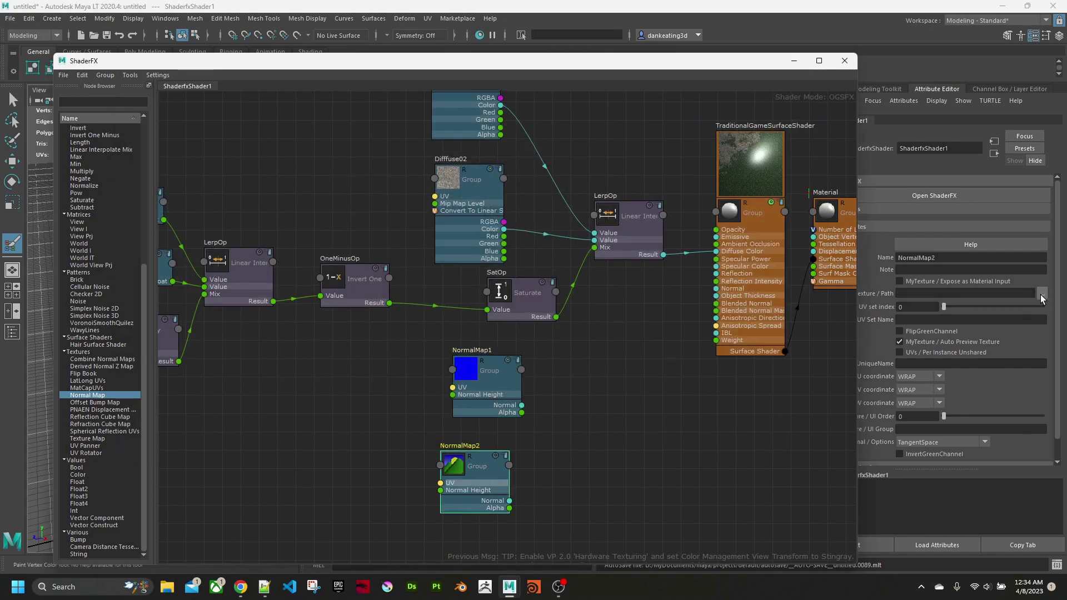
pyautogui.click(1042, 293)
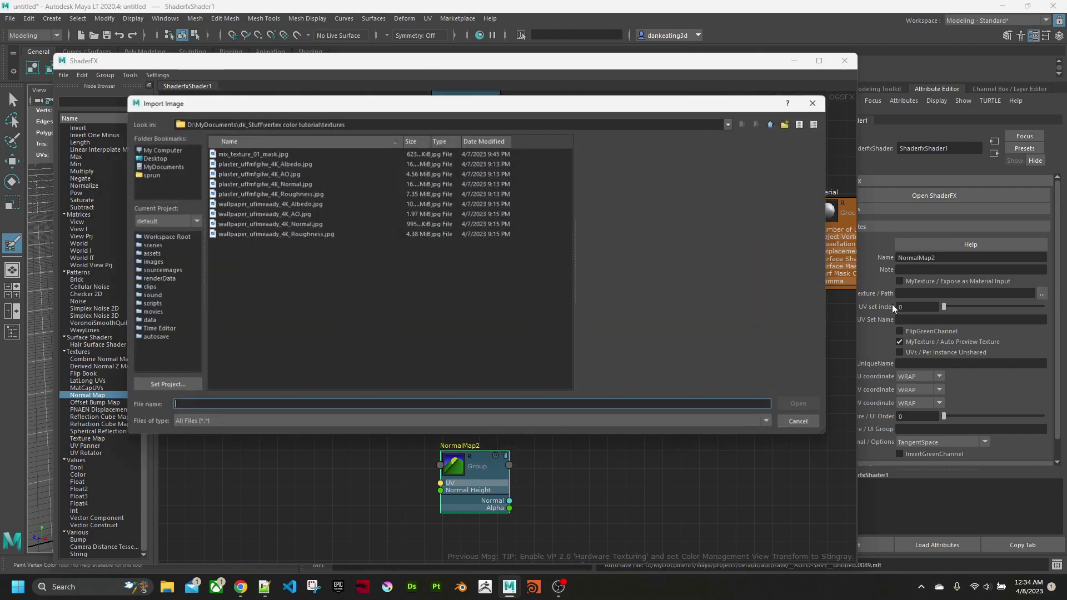
pyautogui.click(293, 184)
pyautogui.click(807, 406)
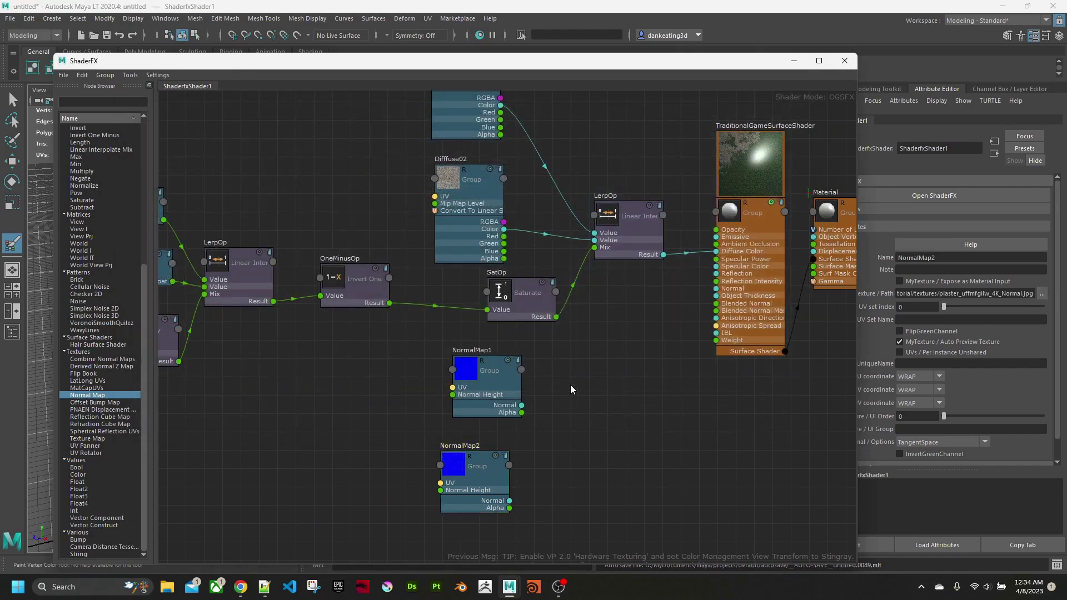
pyautogui.click(627, 255)
# Duplicate LerpOp, wire both normal maps and SatOp's mask into it, and feed its Result into Normal
pyautogui.hotkey('ctrl', 'd')
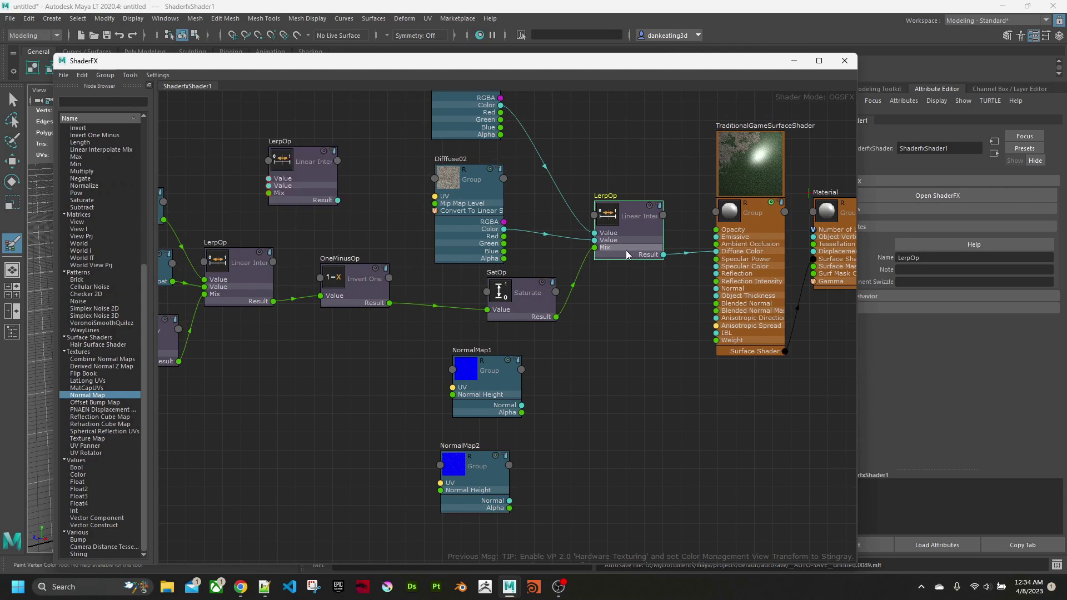
pyautogui.moveTo(338, 188); pyautogui.dragTo(615, 408)
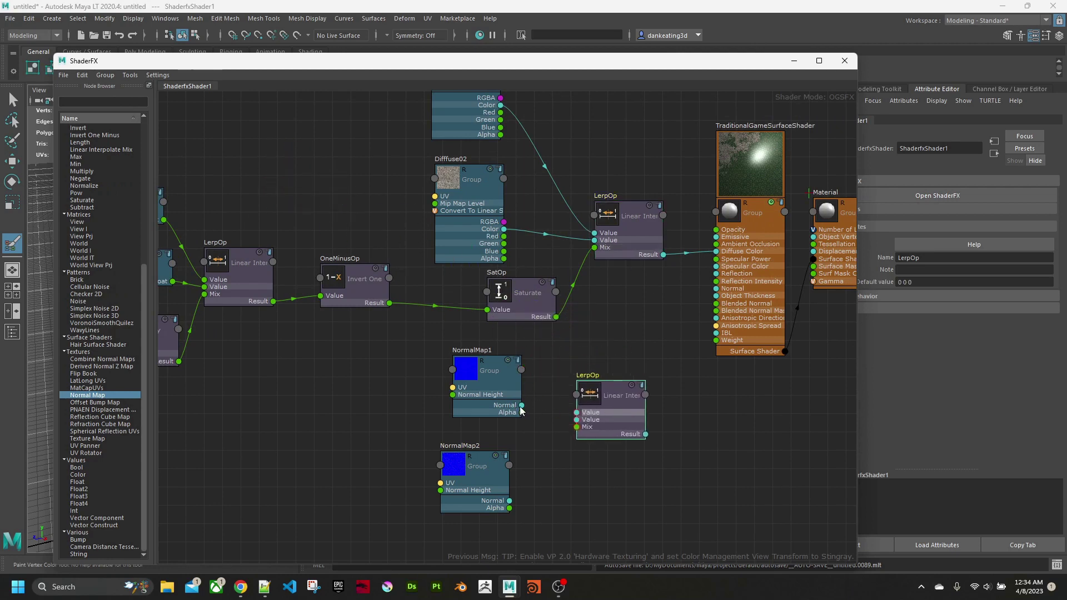
pyautogui.moveTo(522, 405); pyautogui.dragTo(509, 501)
pyautogui.moveTo(556, 317)
pyautogui.mouseDown()
pyautogui.moveTo(581, 451)
pyautogui.moveTo(556, 317)
pyautogui.mouseUp()
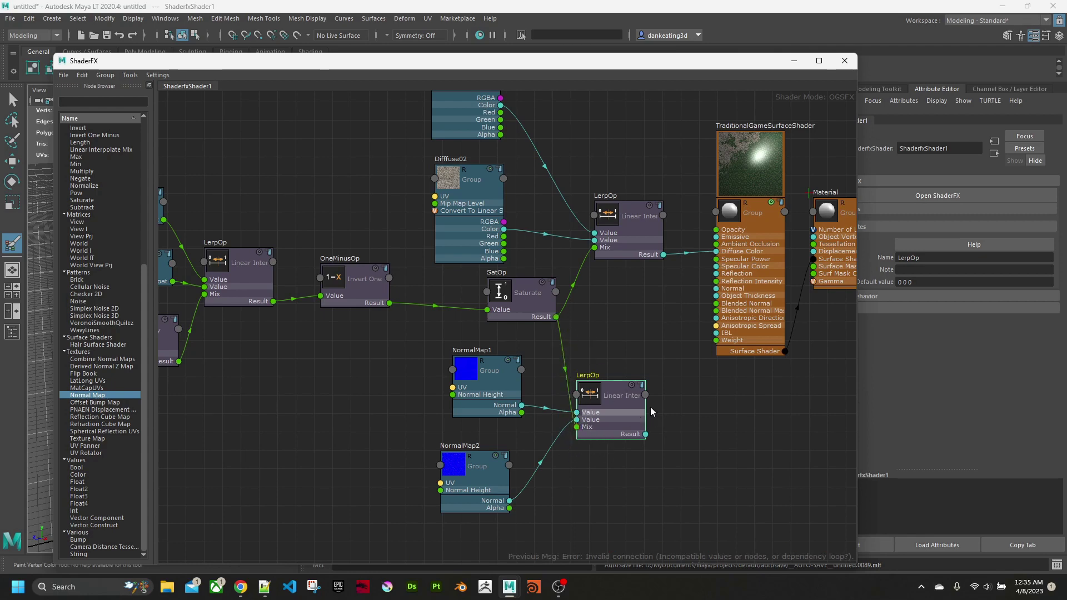
pyautogui.moveTo(646, 434); pyautogui.dragTo(718, 289)
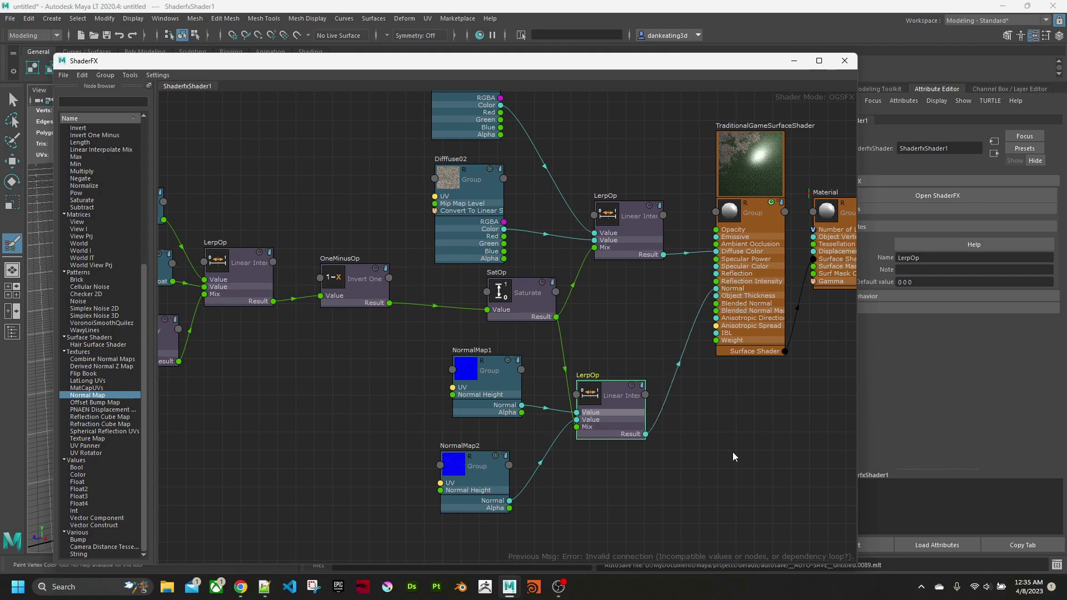
pyautogui.moveTo(379, 395); pyautogui.dragTo(361, 391, button='middle')
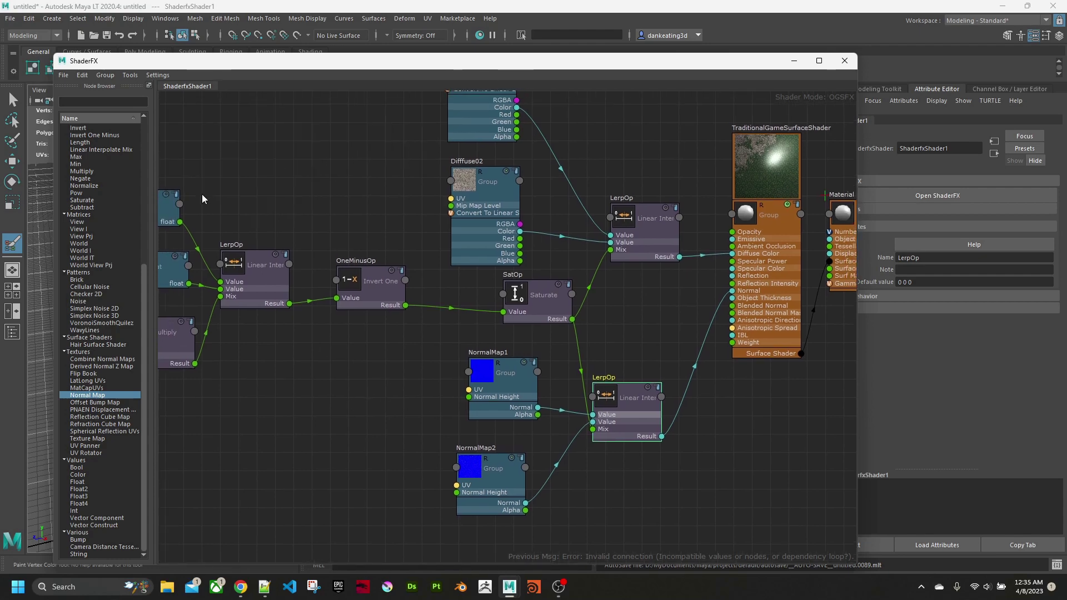
pyautogui.click(508, 382)
pyautogui.click(503, 477)
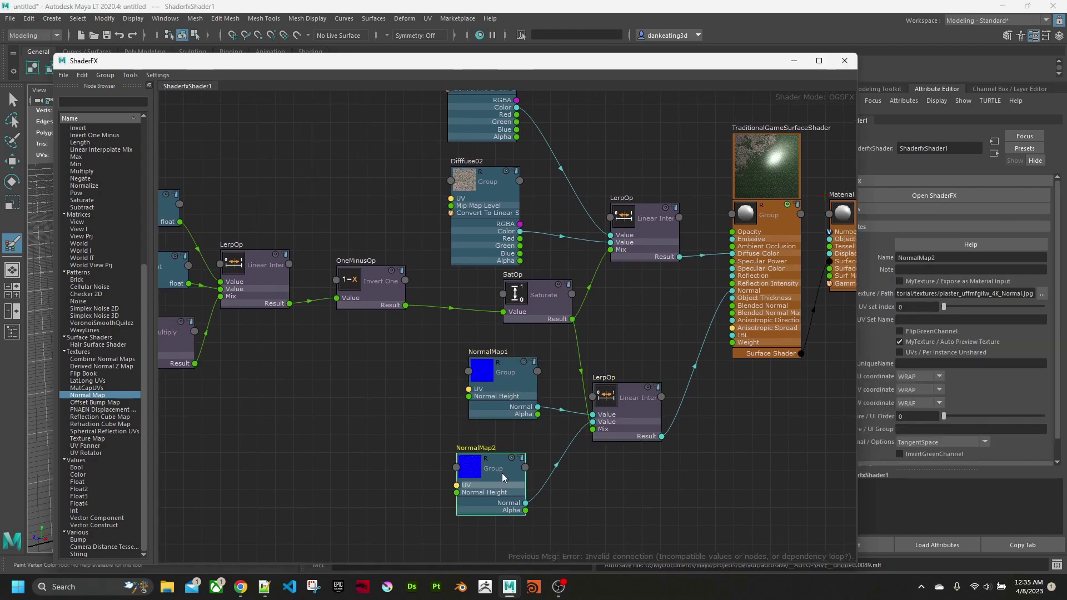
pyautogui.click(845, 61)
# Reselect the wall cube and paint vertex colour over plaster patches to bring wallpaper back there
pyautogui.keyDown('alt'); pyautogui.moveTo(536, 258); pyautogui.dragTo(445, 278); pyautogui.keyUp('alt')
pyautogui.press('q')
pyautogui.click(495, 265)
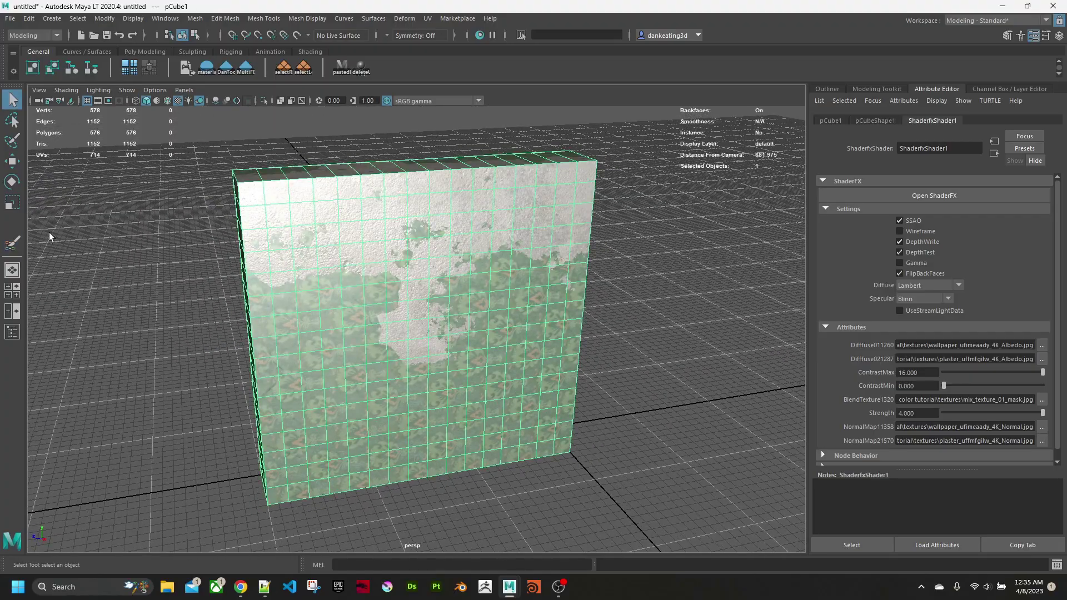
pyautogui.click(12, 243)
pyautogui.moveTo(264, 305)
pyautogui.keyDown('alt'); pyautogui.mouseDown()
pyautogui.moveTo(335, 282)
pyautogui.moveTo(250, 274)
pyautogui.moveTo(291, 239)
pyautogui.moveTo(234, 286)
pyautogui.moveTo(290, 283)
pyautogui.moveTo(261, 305)
pyautogui.moveTo(335, 323)
pyautogui.mouseUp(); pyautogui.keyUp('alt')
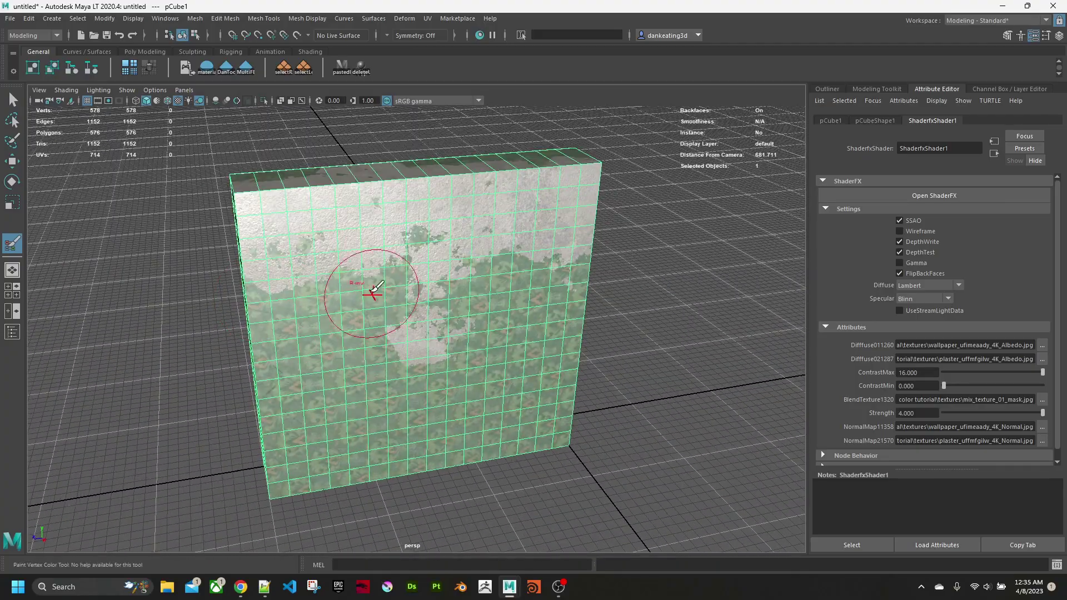
pyautogui.moveTo(370, 283)
pyautogui.mouseDown()
pyautogui.moveTo(281, 270)
pyautogui.moveTo(382, 374)
pyautogui.moveTo(469, 284)
pyautogui.mouseUp()
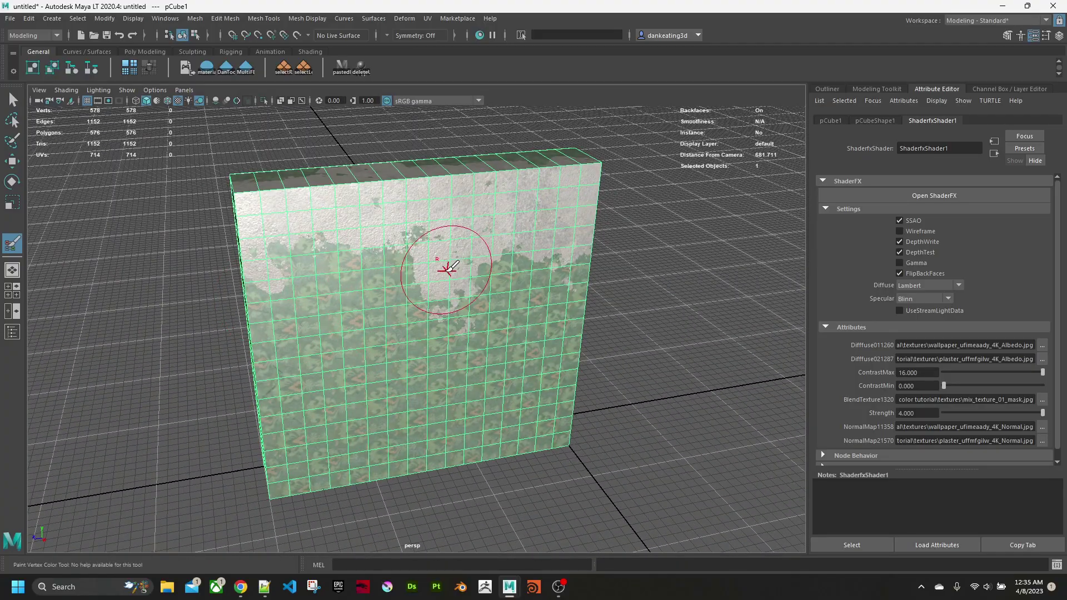